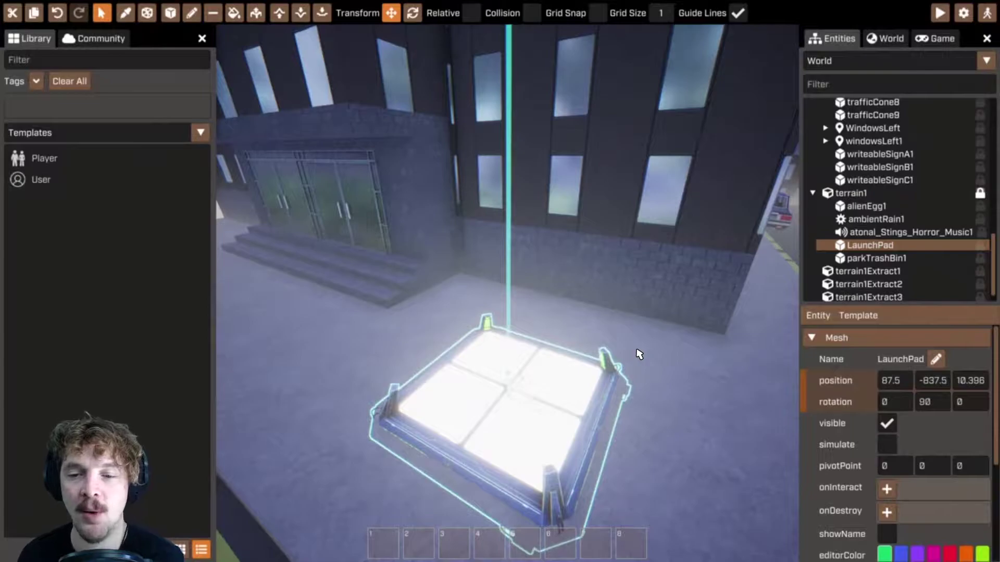
- Examine the launch pad on the pavement and the street and buildings around it
right_click_drag(623, 346, 663, 374)
right_click_drag(508, 294, 645, 347)
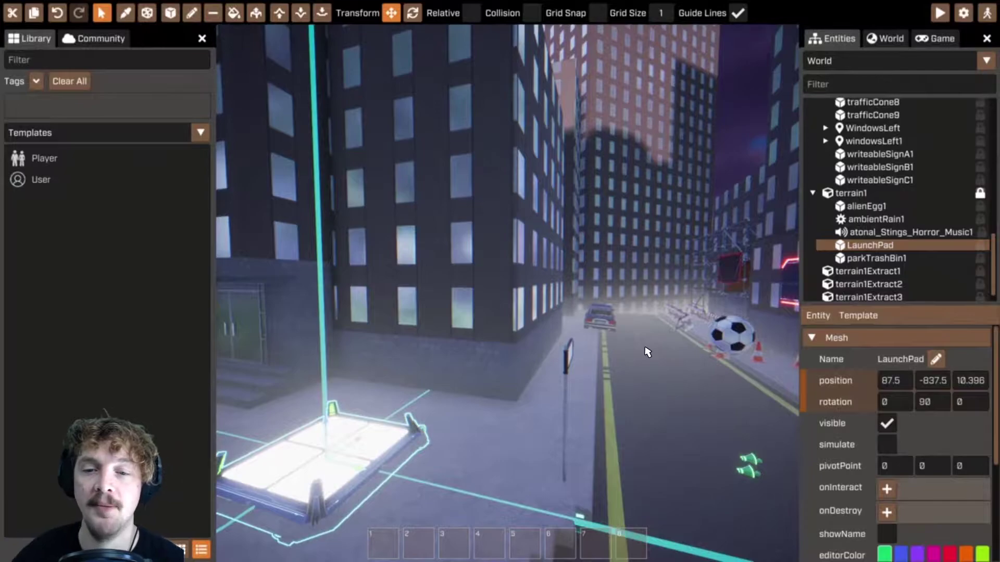
right_click_drag(724, 415, 584, 381)
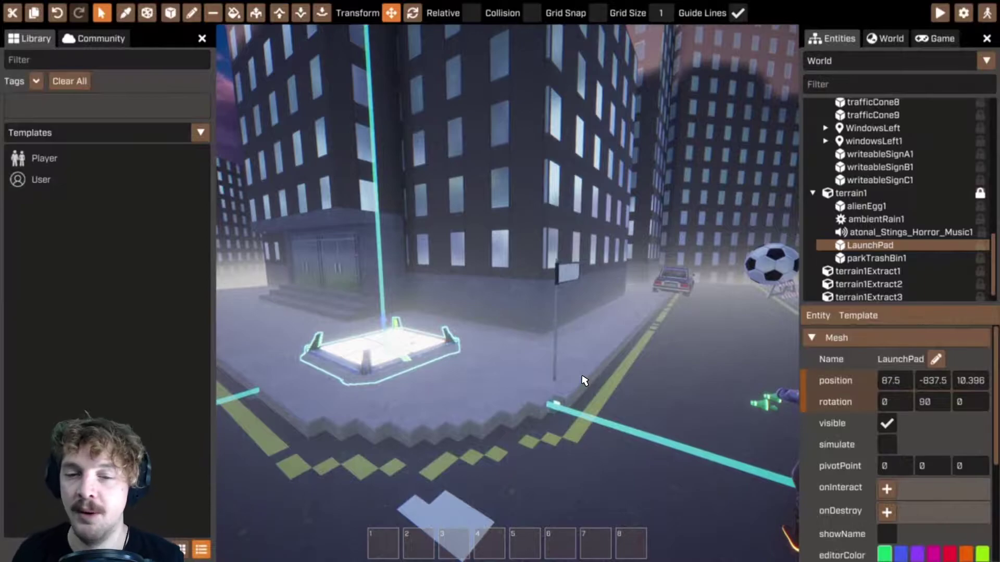
right_click_drag(633, 367, 633, 367)
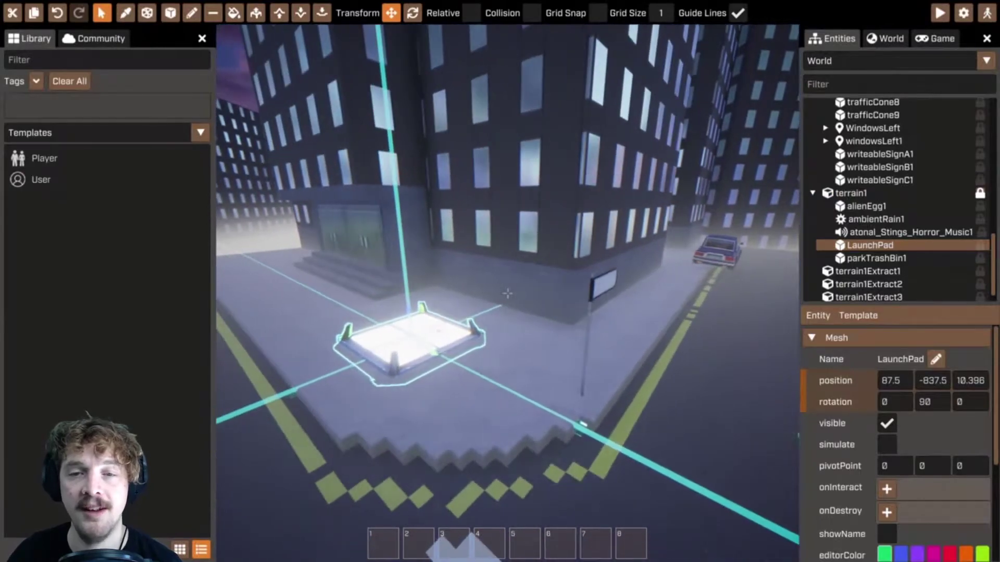
right_click_drag(510, 367, 535, 368)
right_click_drag(507, 294, 533, 316)
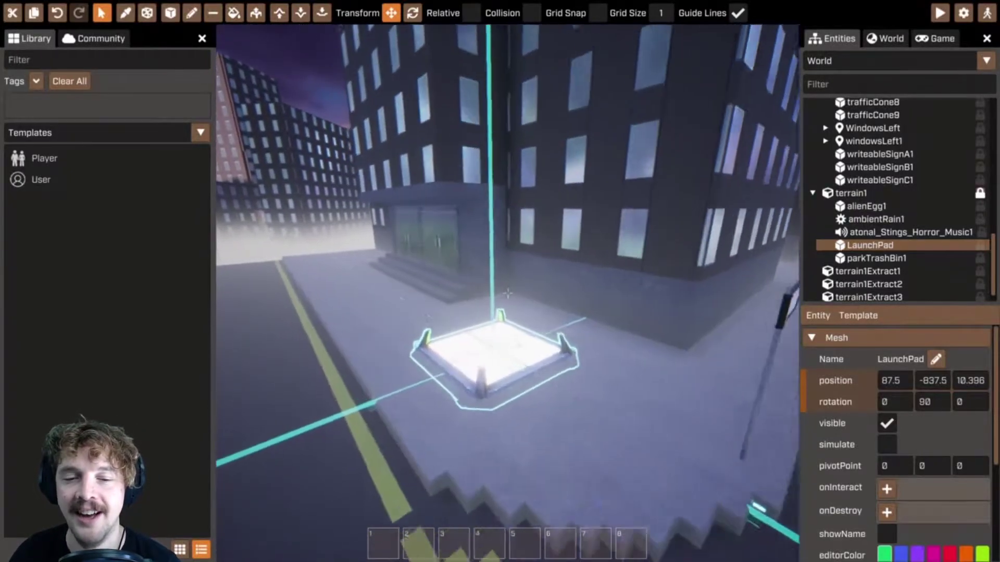
scroll(544, 364, "down", 2)
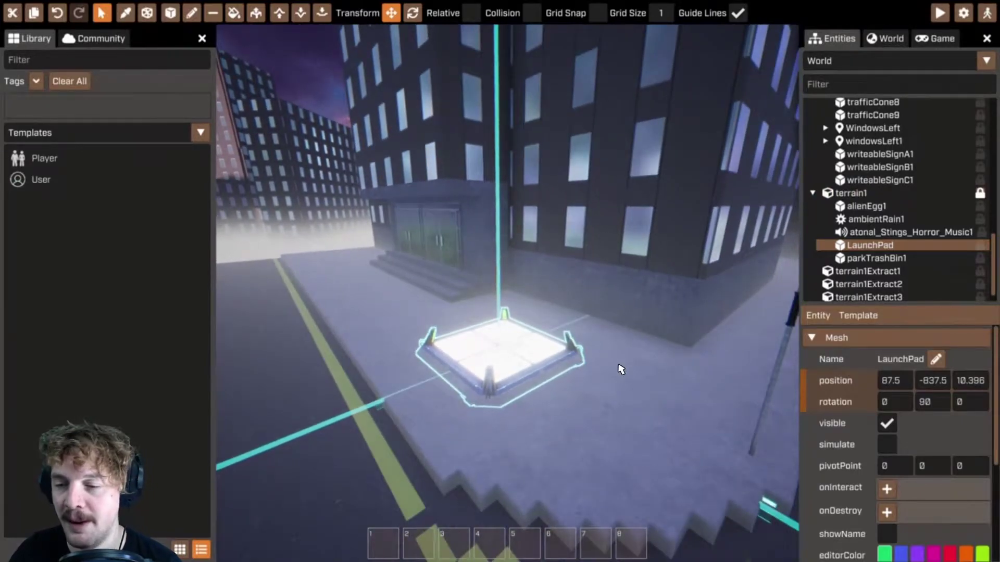
right_click_drag(679, 375, 674, 289)
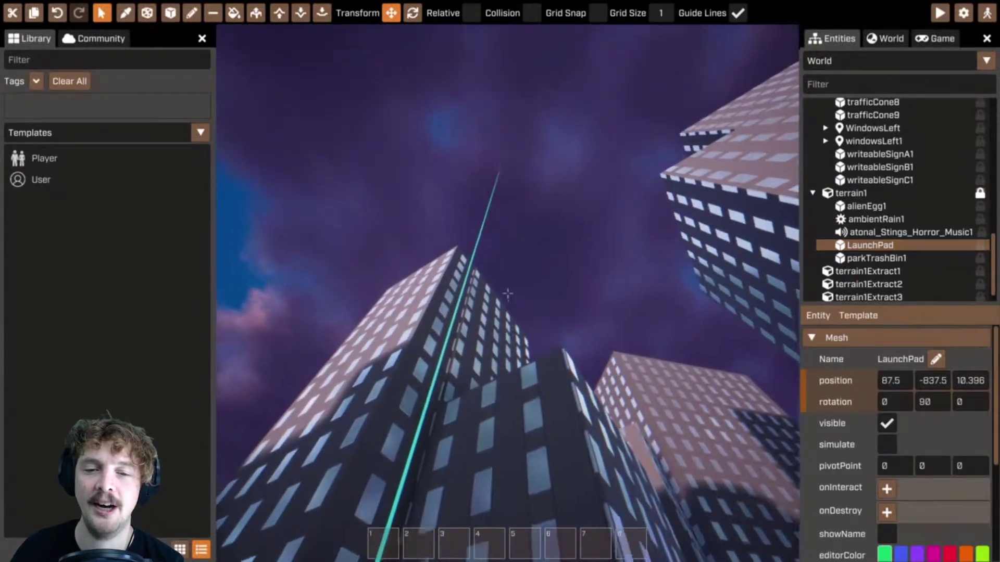
right_click_drag(507, 294, 573, 332)
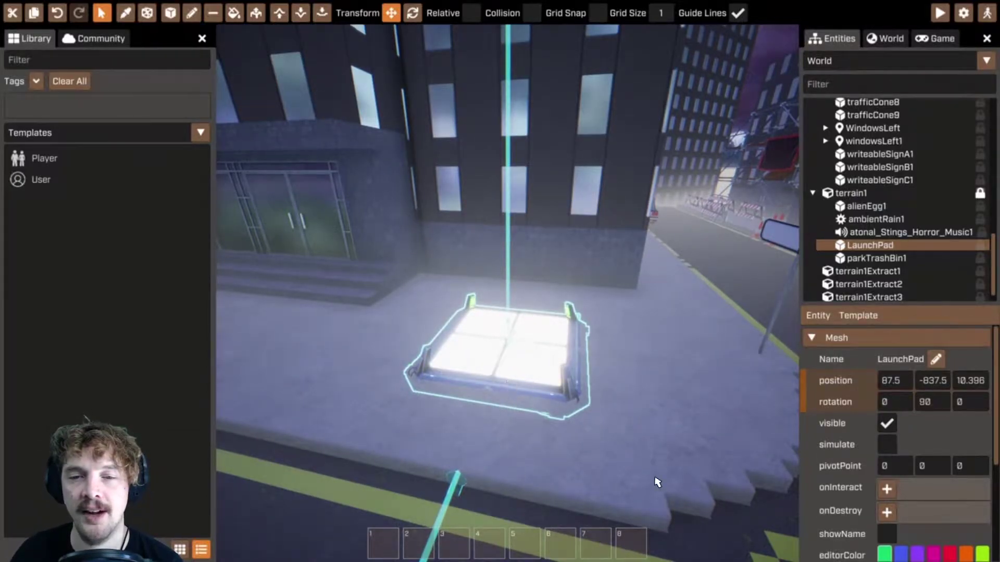
right_click_drag(625, 489, 373, 5)
right_click_drag(624, 365, 636, 330)
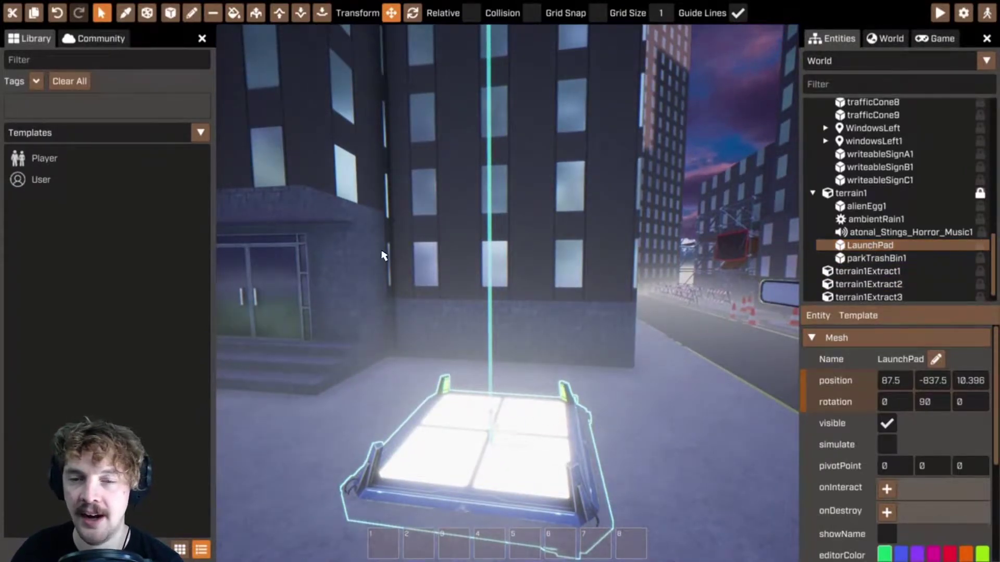
- Place a Trigger primitive on the launch pad so that it becomes a child of LaunchPad
left_click(89, 137)
left_click(72, 207)
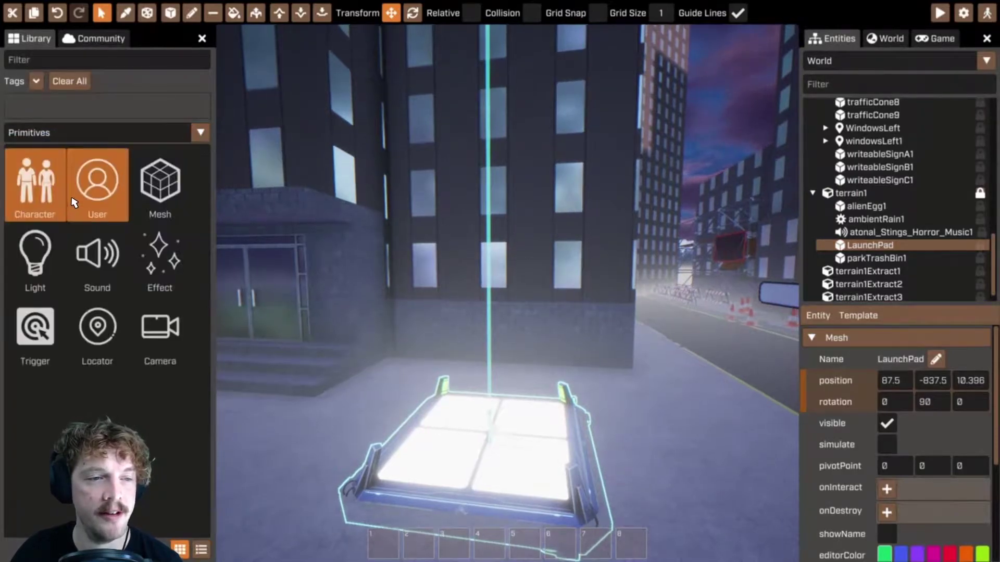
left_click(35, 327)
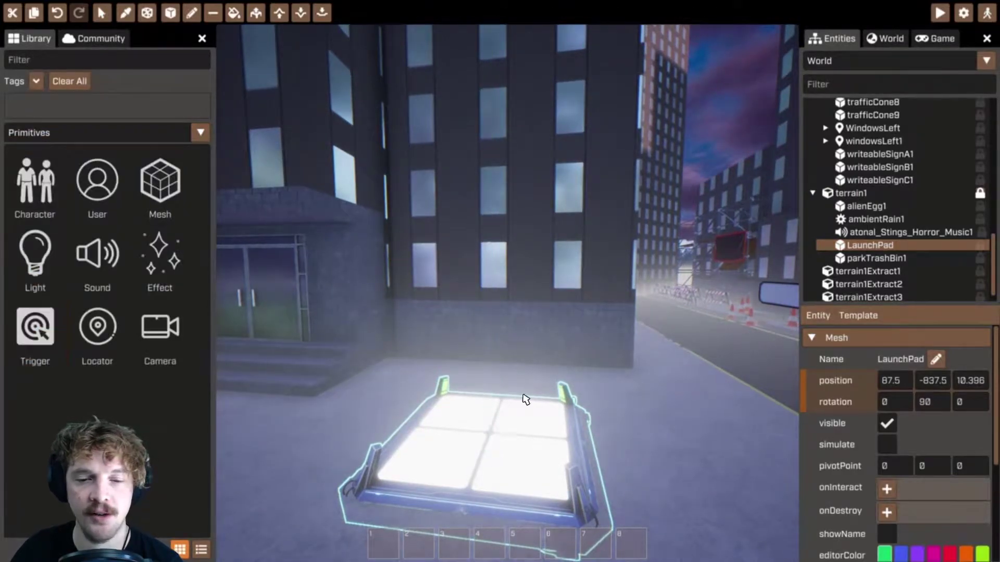
left_click(488, 439)
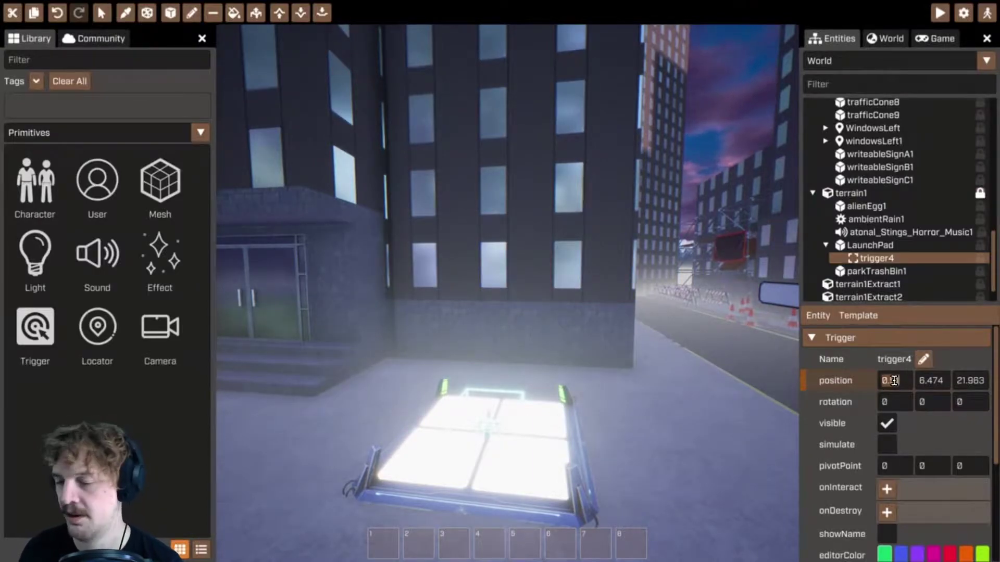
- Set the new trigger's position to 0, 0, 0 relative to the launch pad
type("0")
key("Tab")
type("0")
key("Tab")
type("0")
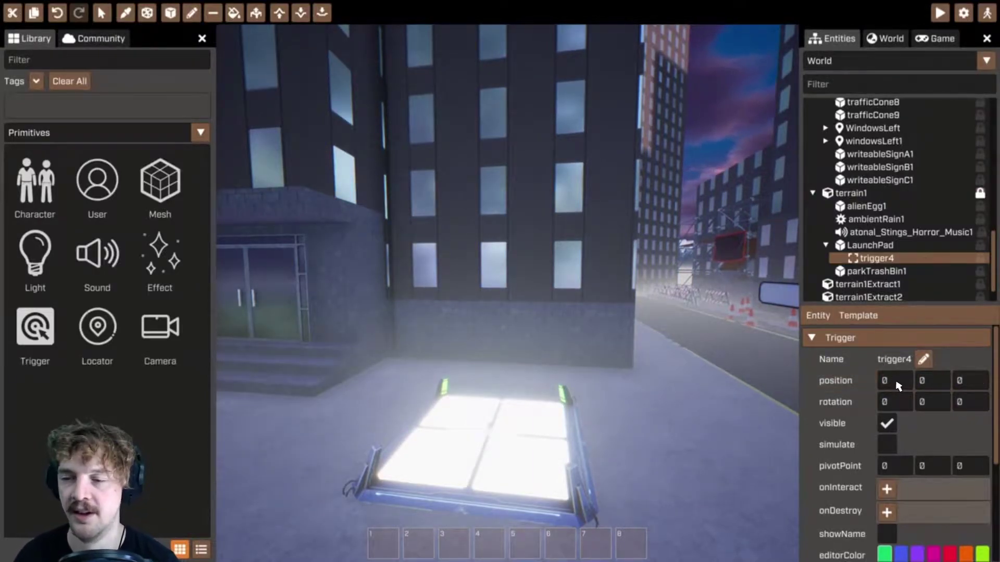
- Move the trigger straight up to a height of about 90 above the launch pad's centre
left_click(101, 13)
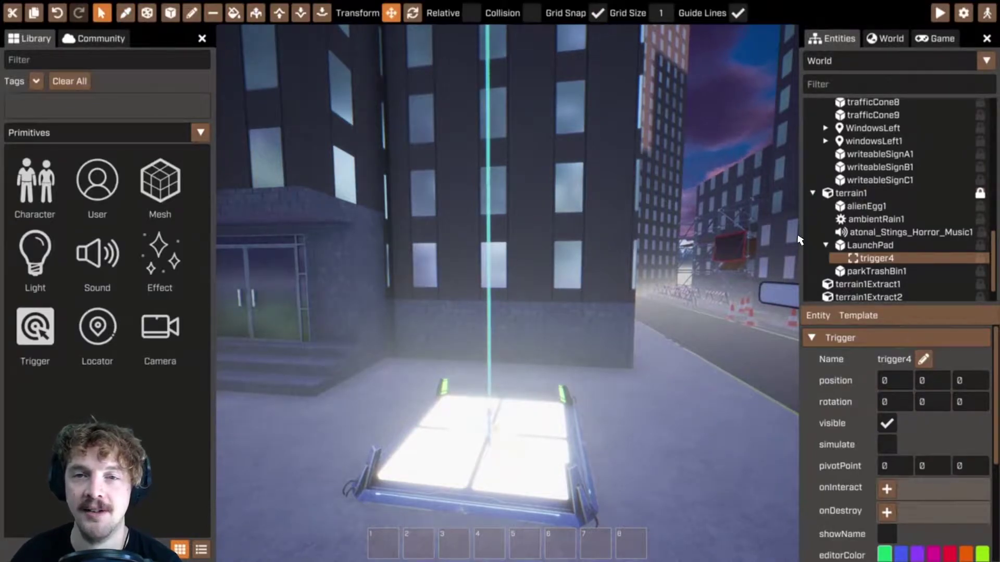
key("q")
left_click_drag(501, 411, 534, 332)
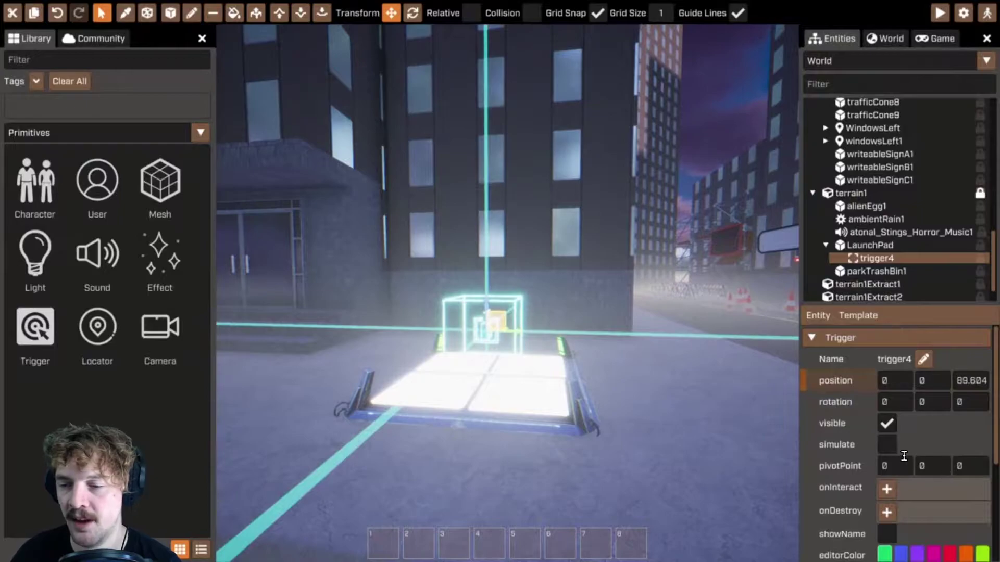
- Set the trigger's size to 200 in all three dimensions
scroll(905, 457, "down", 3)
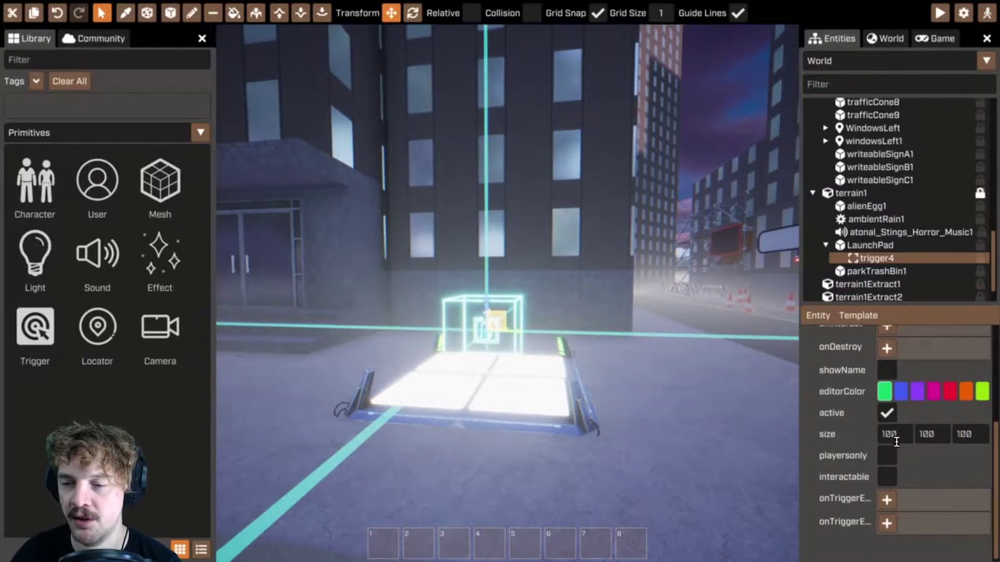
type("200")
key("Tab")
type("32")
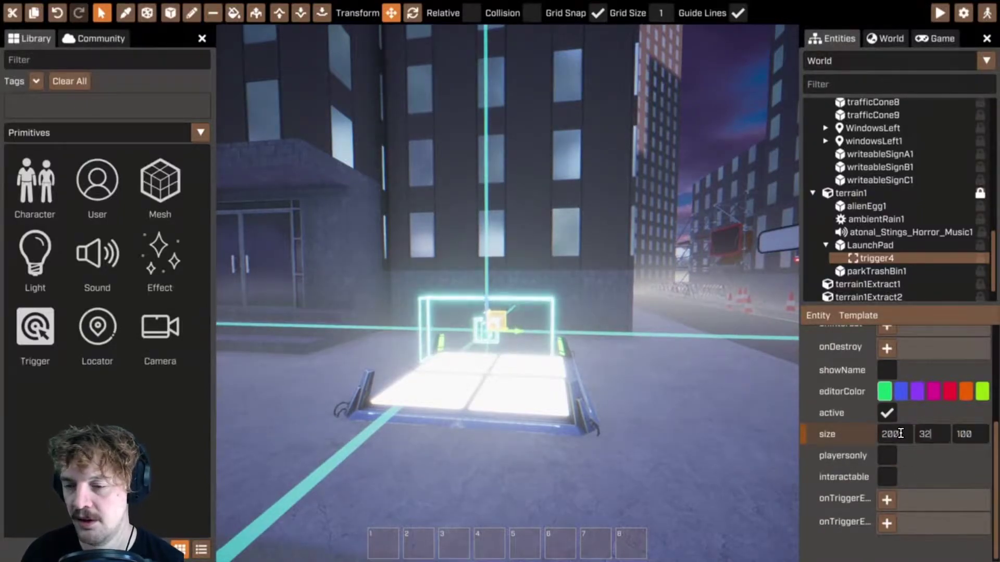
key("BackSpace")
key("BackSpace")
type("200")
key("Tab")
type("200")
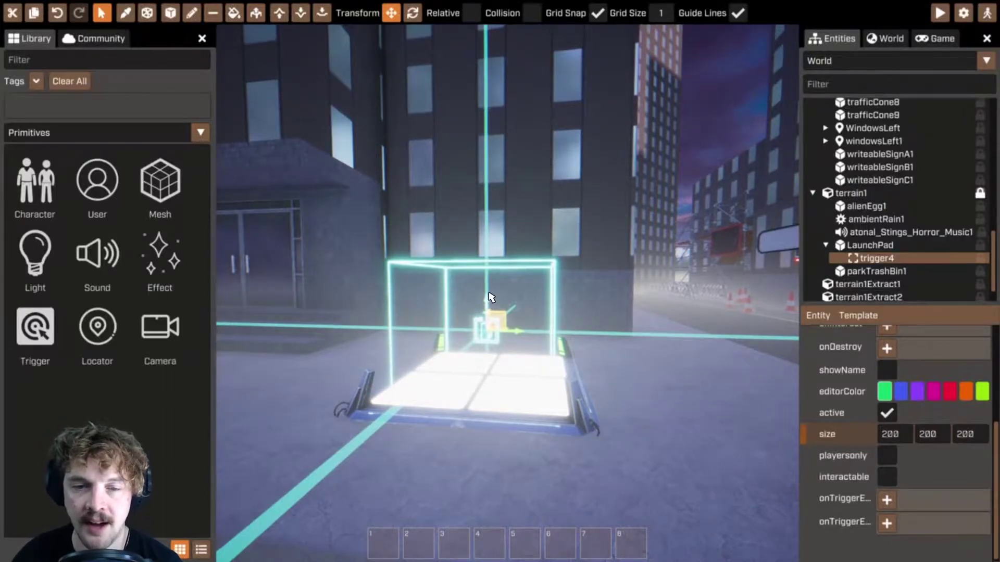
- Raise the enlarged trigger volume slightly above the launch pad and check its fit
left_click_drag(489, 298, 496, 282)
key("d")
mouse_move(638, 313)
right_mouse_down()
mouse_move(500, 310)
mouse_move(552, 292)
mouse_move(656, 305)
right_mouse_up()
key("a")
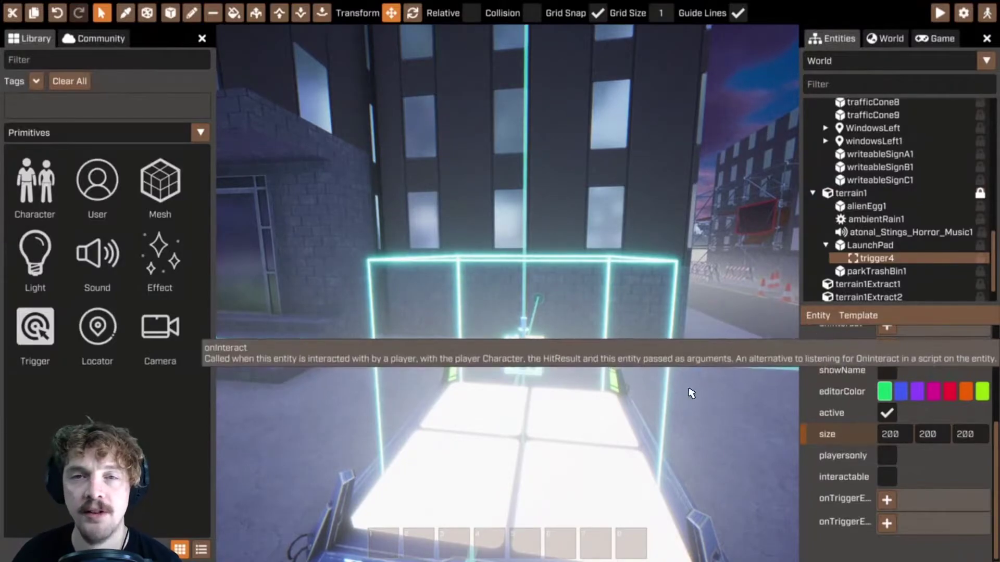
key("d")
- Add a new script named LaunchPlayer to the trigger
left_click(818, 316)
mouse_move(833, 347)
mouse_move(906, 347)
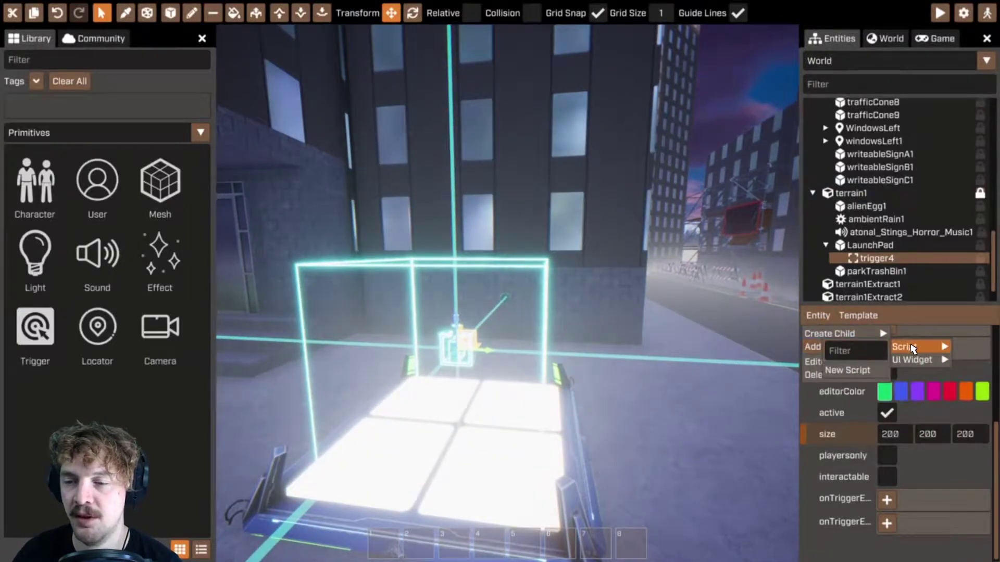
left_click(849, 372)
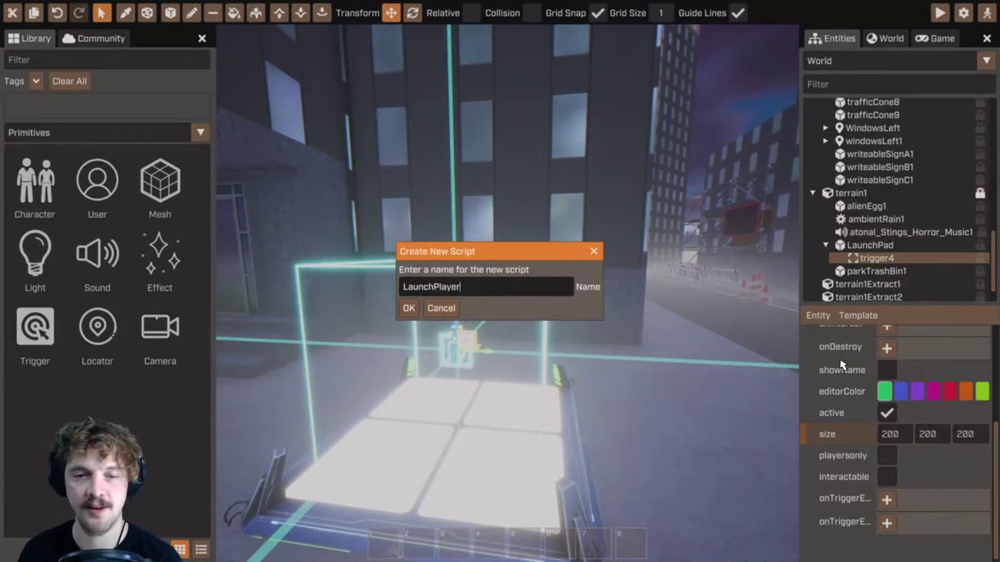
type("LaunchPlayer")
key("Return")
- Open the LaunchPlayer script for editing and review its default template code
scroll(910, 473, "down", 4)
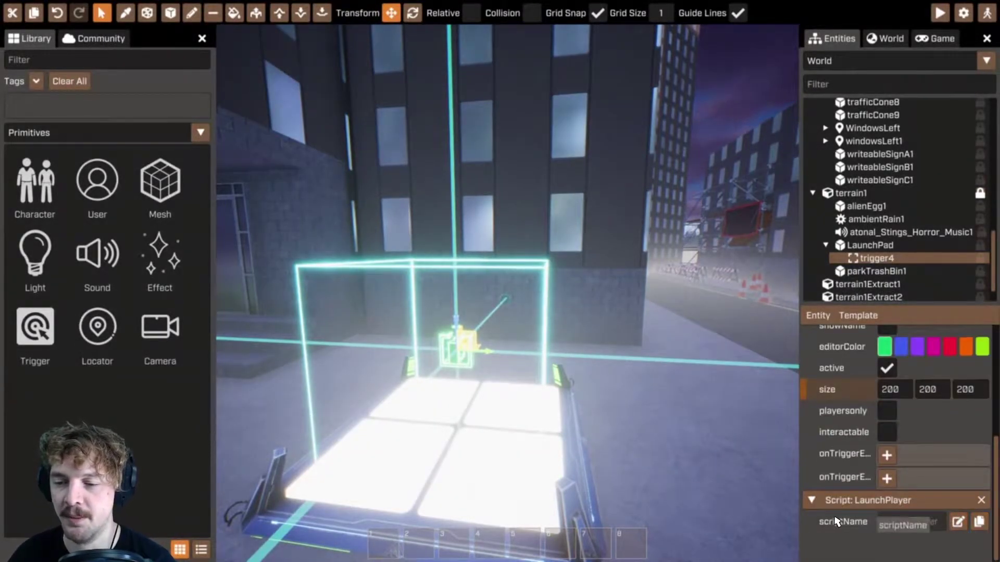
left_click(958, 522)
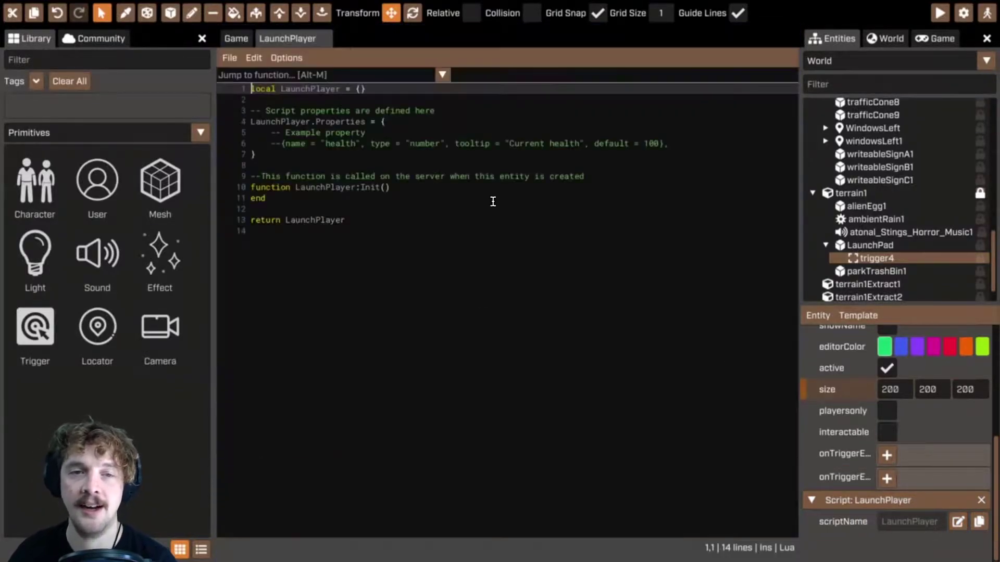
left_click(236, 38)
left_click(296, 38)
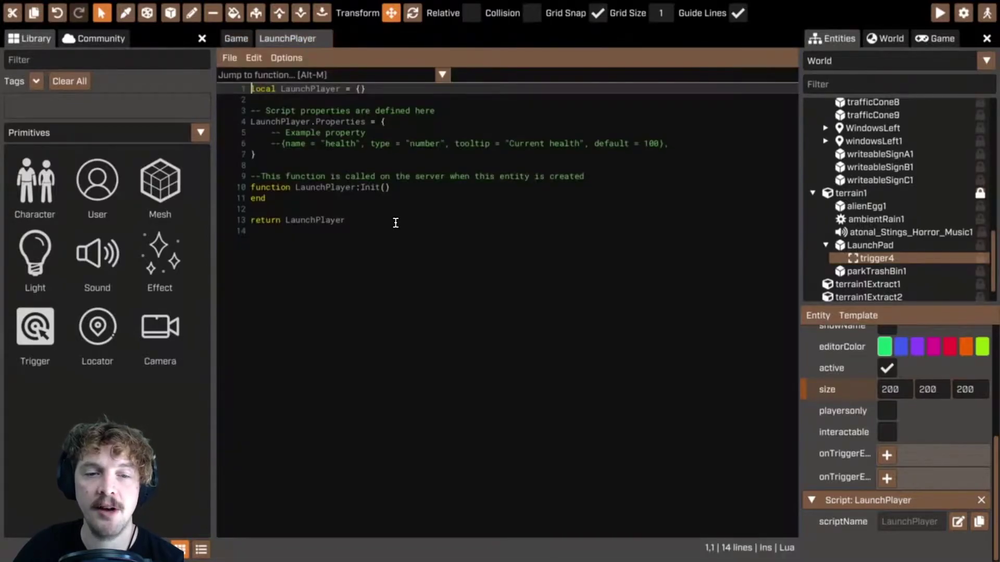
left_click(393, 223)
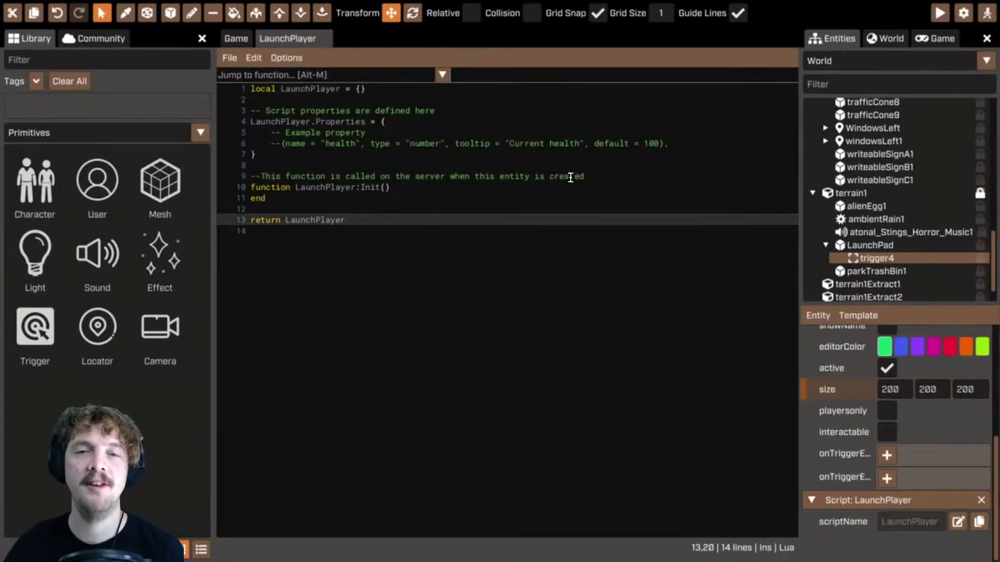
left_click_drag(478, 237, 204, 56)
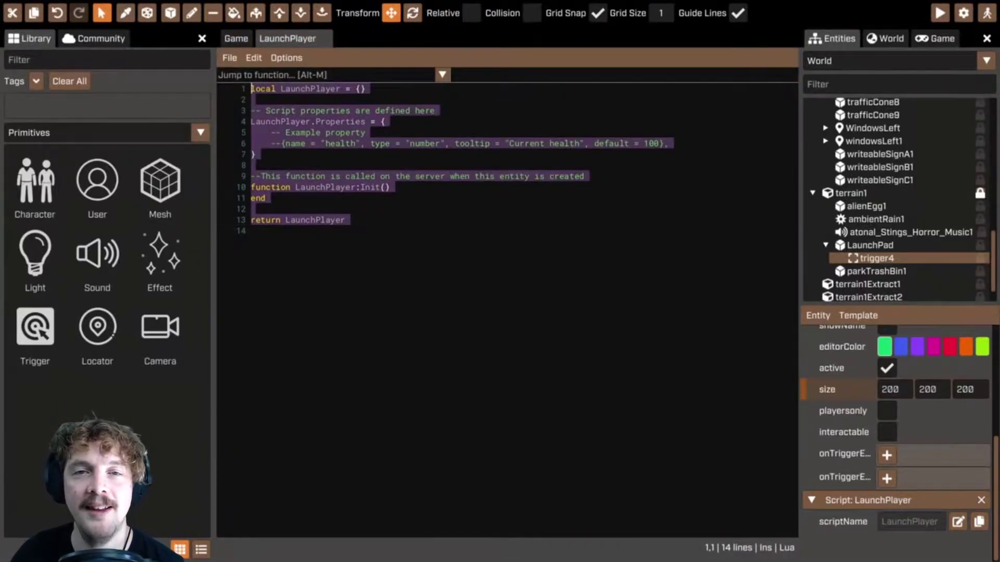
left_click(486, 248)
left_click(334, 201)
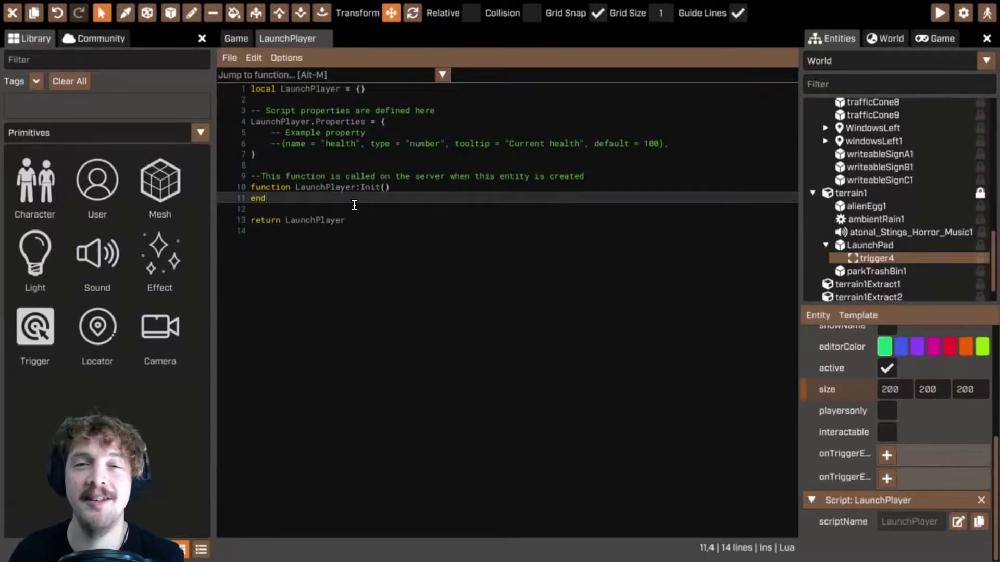
- Play-test the game by walking the character up to the launch pad, and return to edit mode
left_click(235, 38)
key("F5")
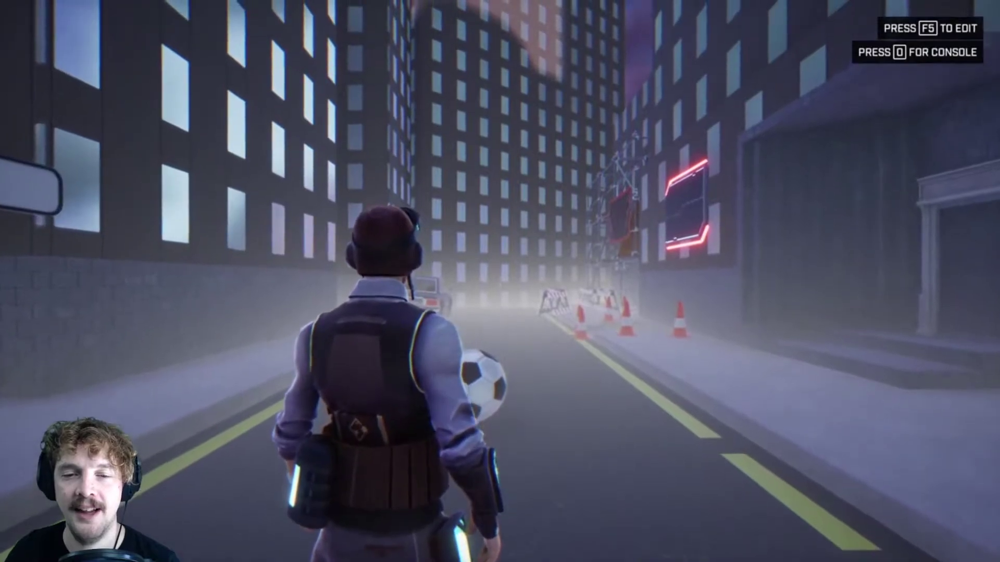
key("w")
key("w")
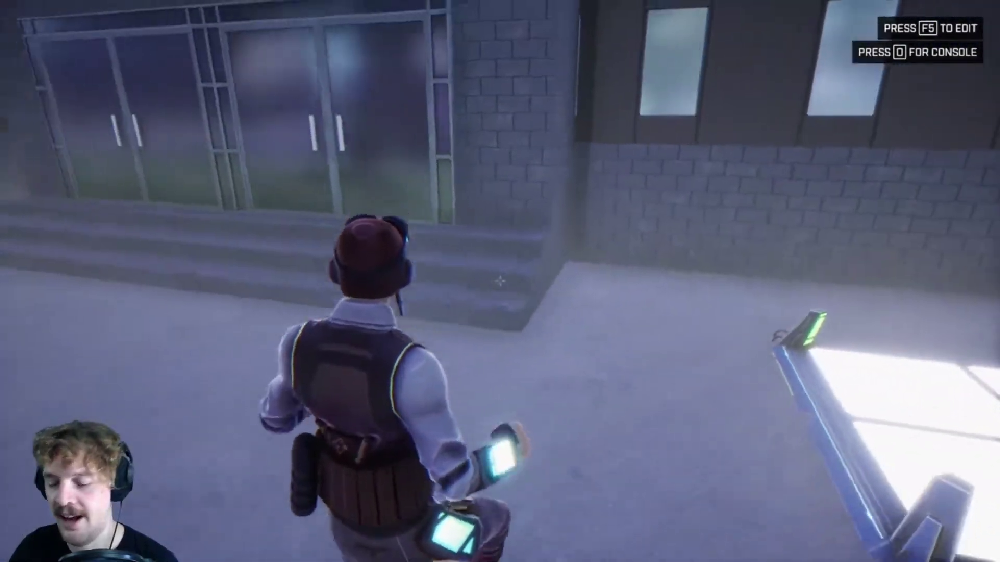
key("F5")
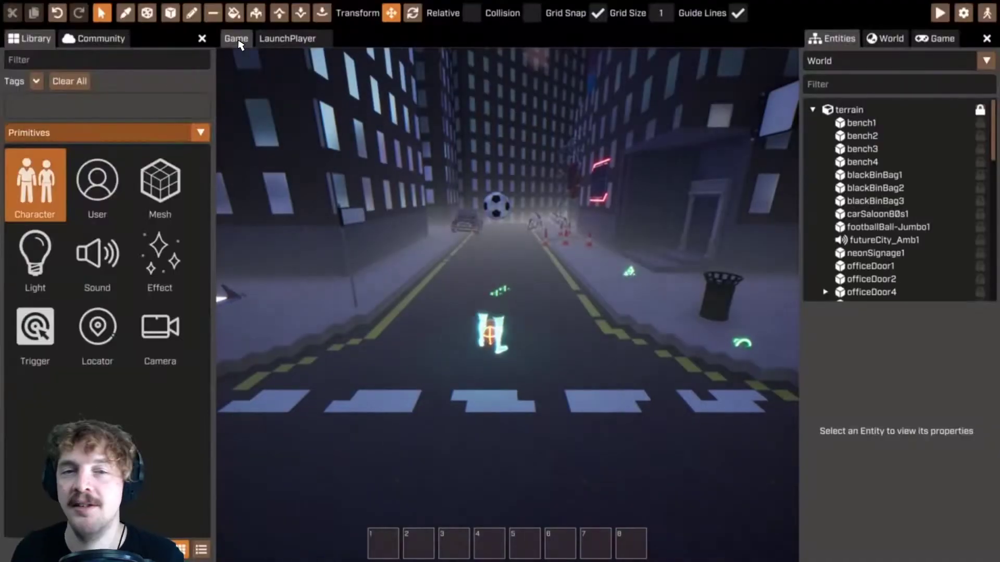
- In the LaunchPlayer script, start a new function declaration below Init reading "function LaunchPlayer:OnTriggerEnter"
left_click(289, 39)
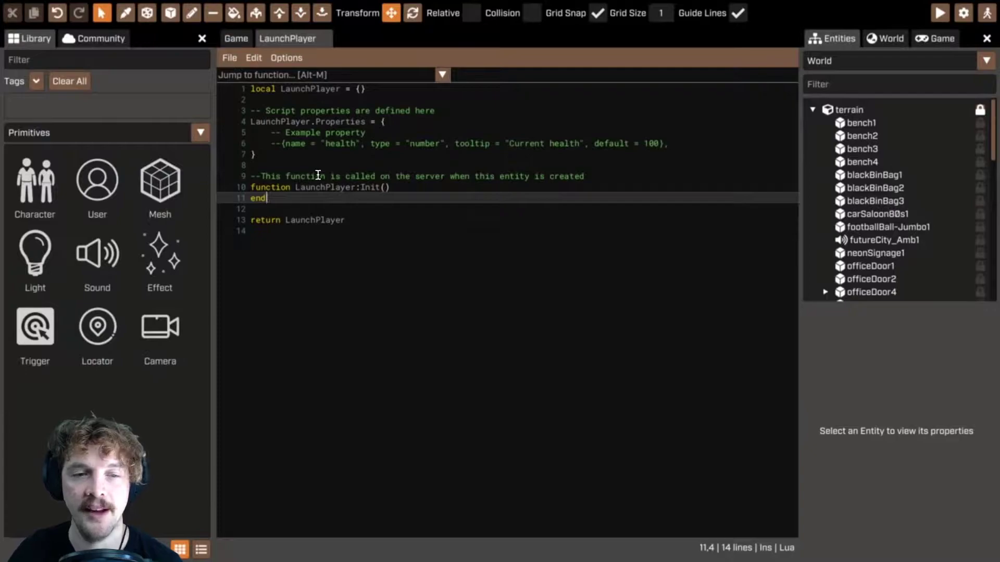
key("Return")
key("Return")
type("funct")
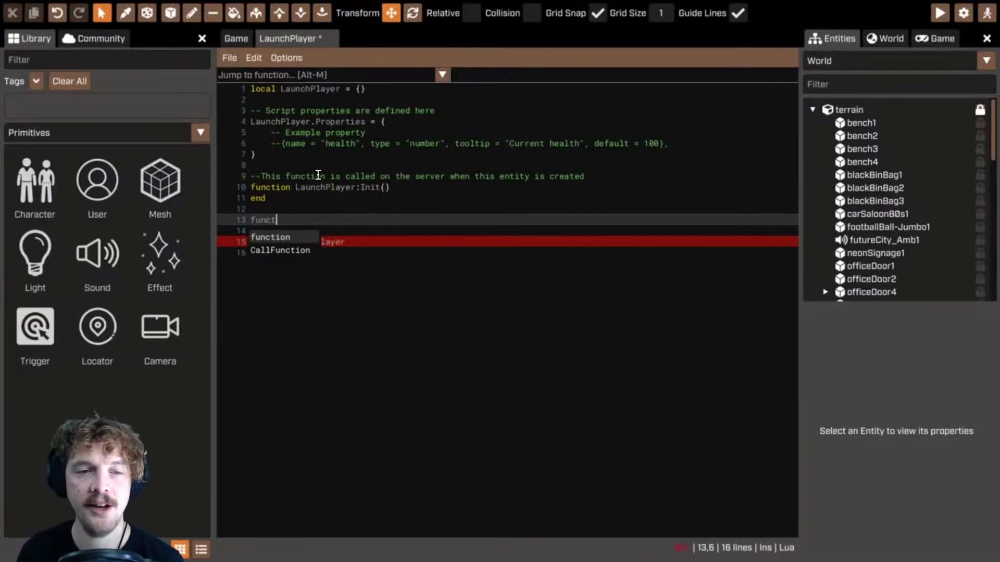
type("ion LaunchPkay")
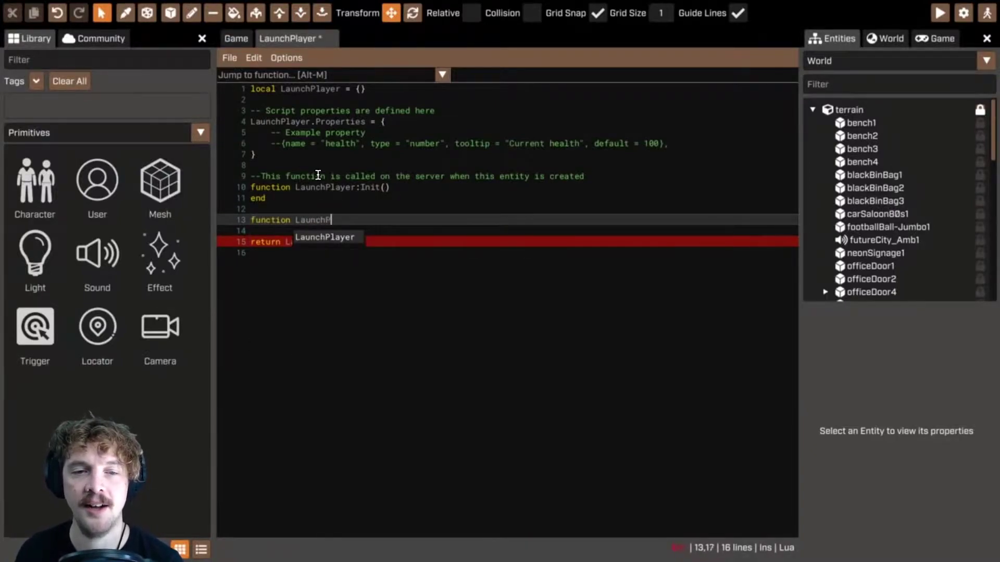
key("BackSpace")
key("BackSpace")
key("BackSpace")
key("BackSpace")
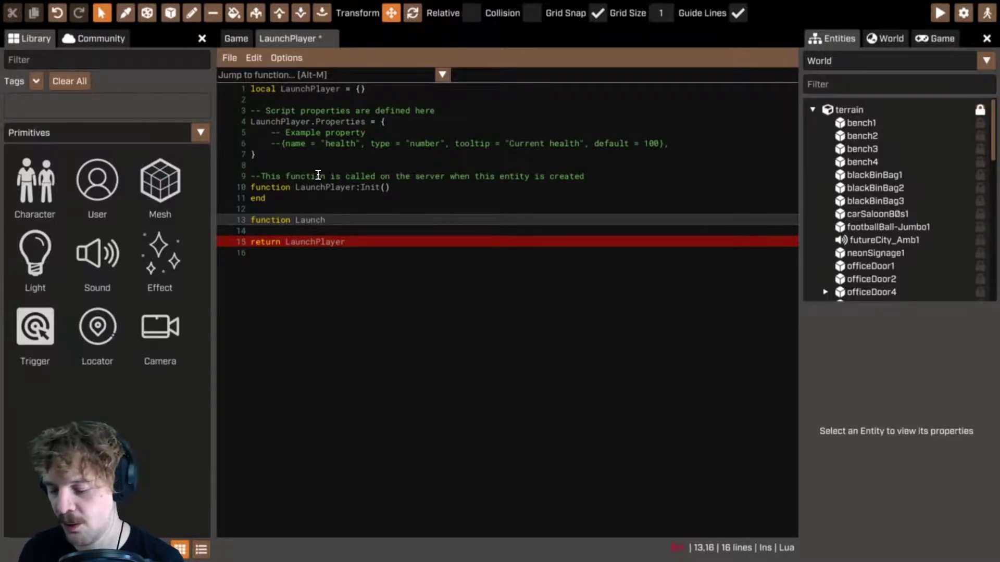
type("Player:")
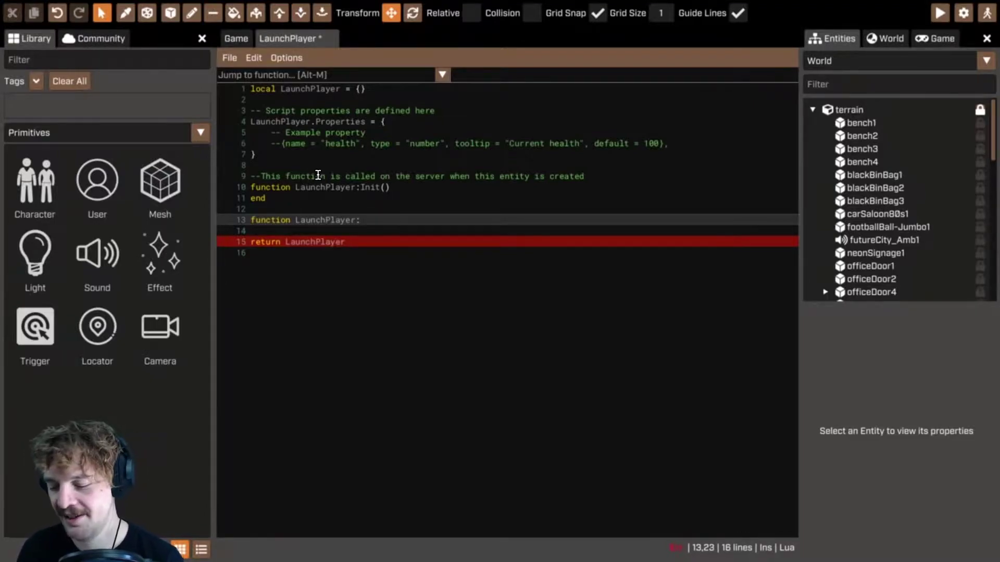
type("OnTriggerEnter")
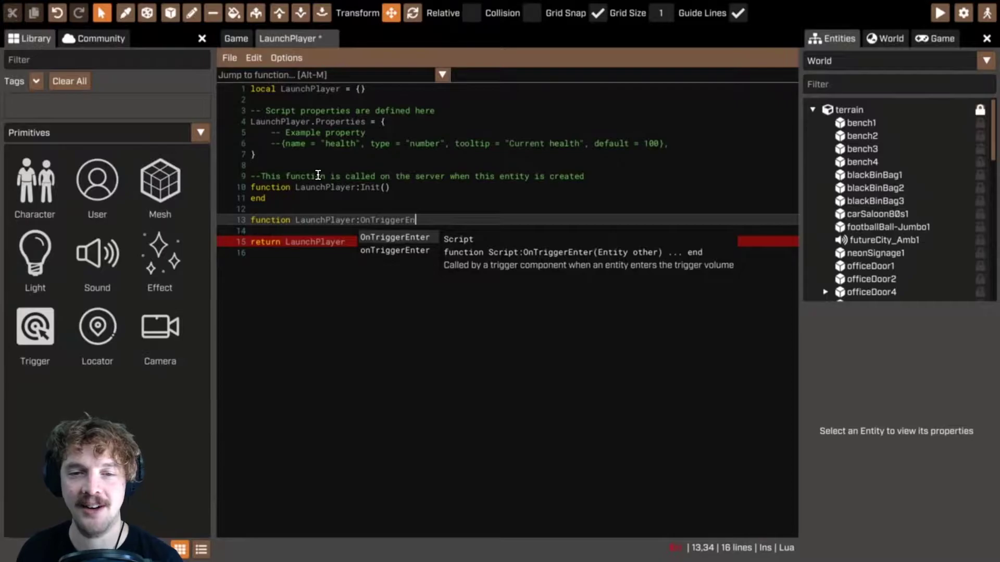
left_click(332, 206)
left_click(305, 220)
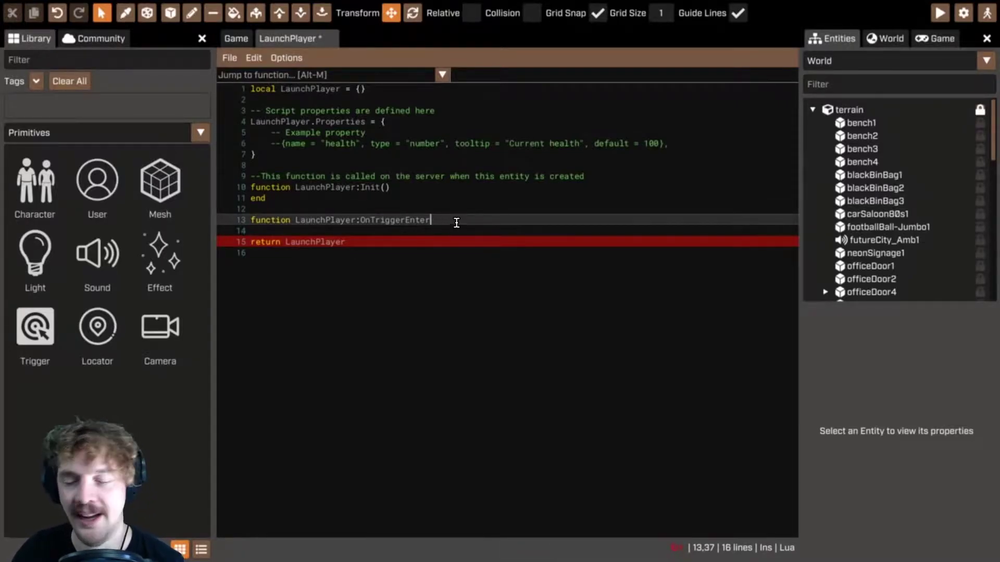
- Switch to the Crayta Lua API documentation in the browser and look through its section index and function listings
key("Escape")
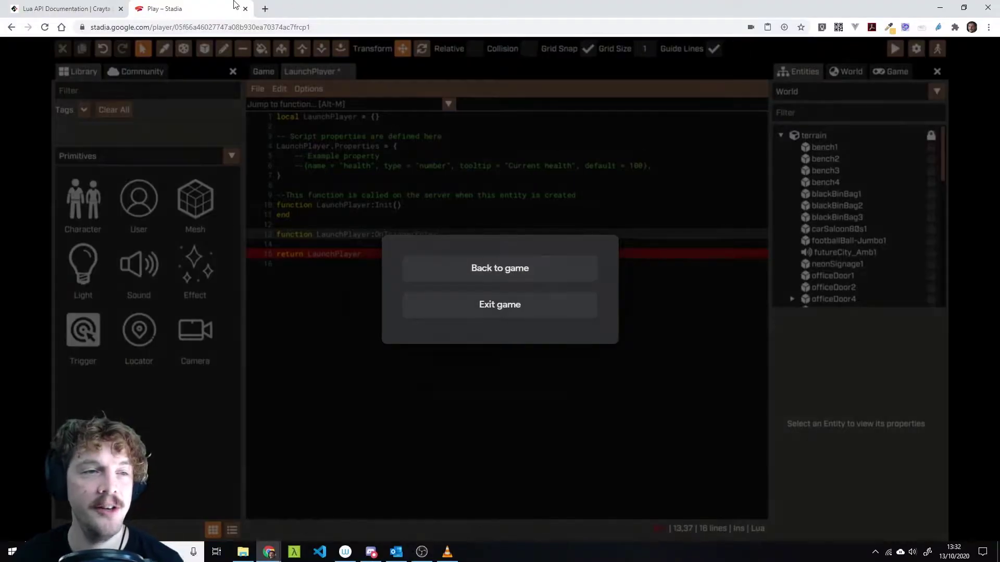
key("ctrl+shift+Tab")
scroll(672, 318, "up", 12)
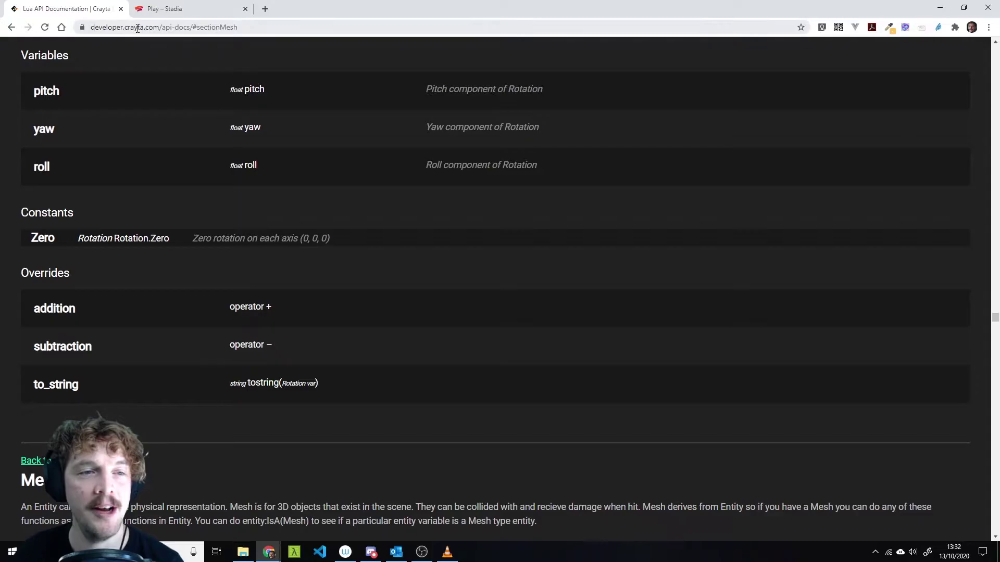
scroll(783, 333, "up", 5)
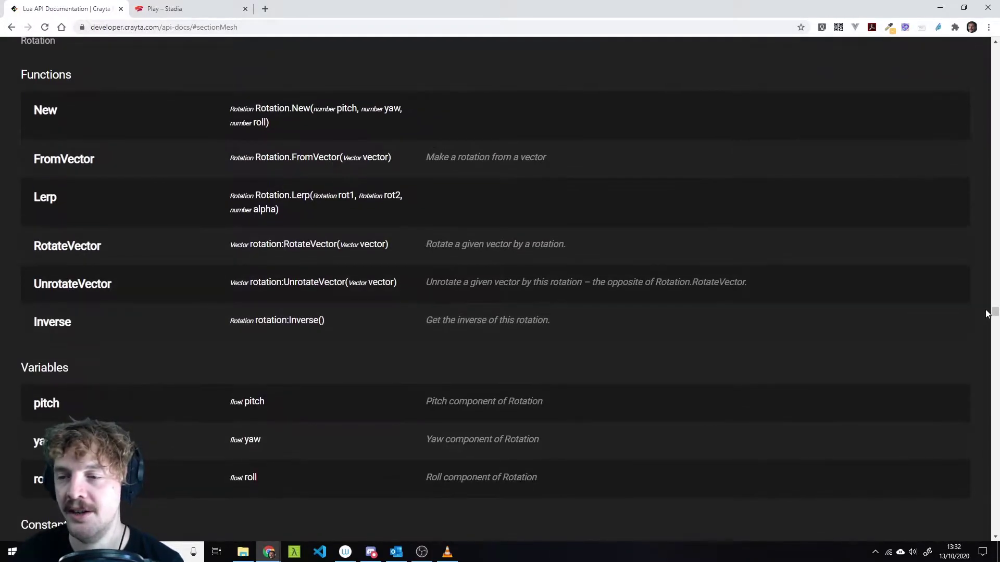
left_click_drag(993, 313, 970, 47)
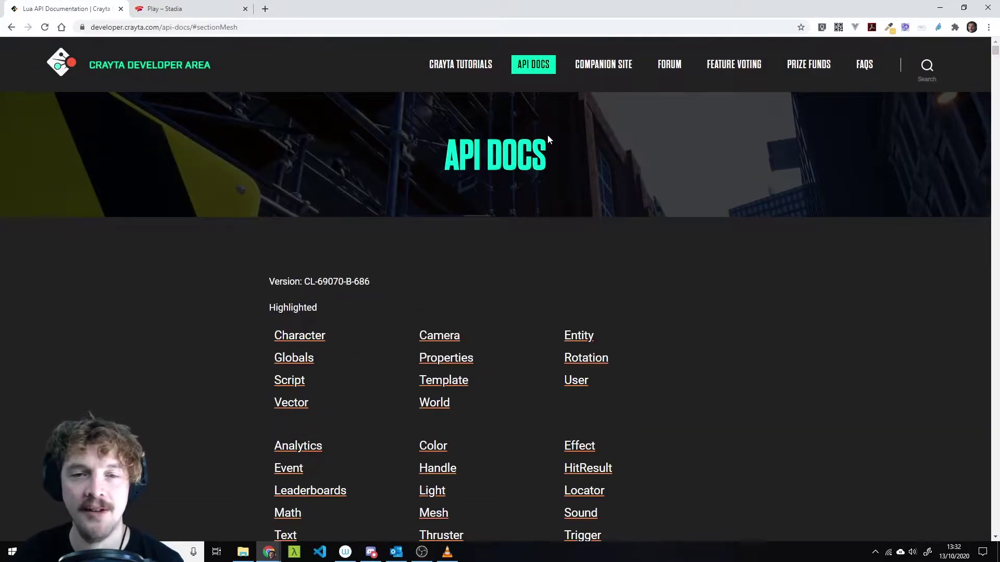
scroll(580, 276, "down", 15)
scroll(221, 274, "down", 20)
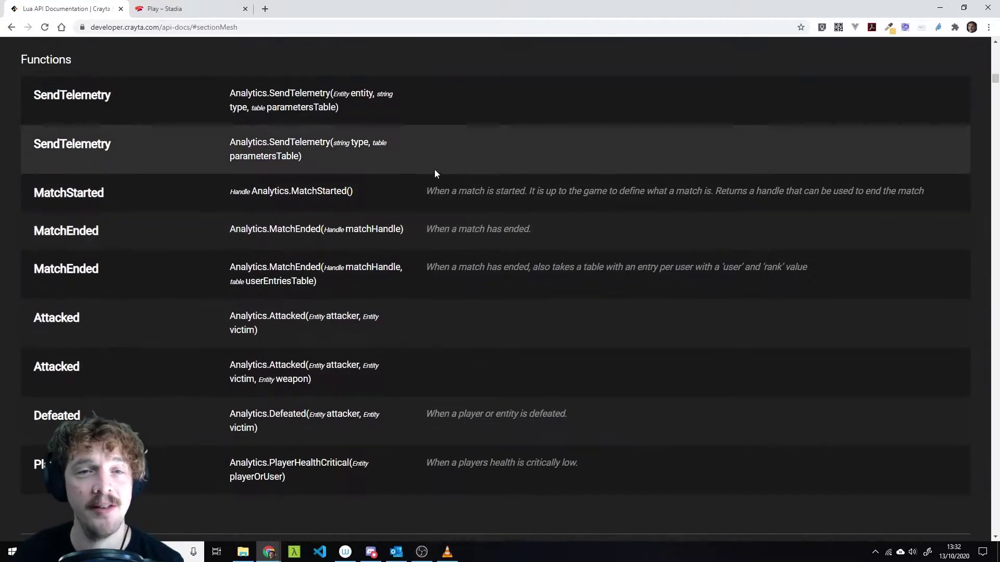
scroll(513, 219, "down", 3)
scroll(526, 214, "up", 4)
scroll(542, 212, "up", 20)
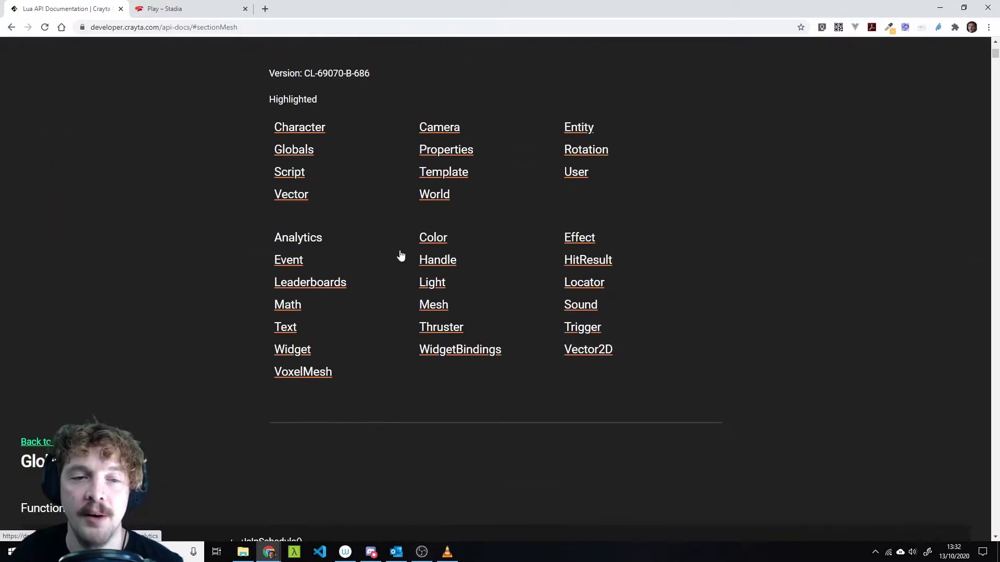
scroll(409, 253, "up", 3)
- Search the API documentation page for "ontrigger" and check which section the matching functions belong to
key("ctrl+f")
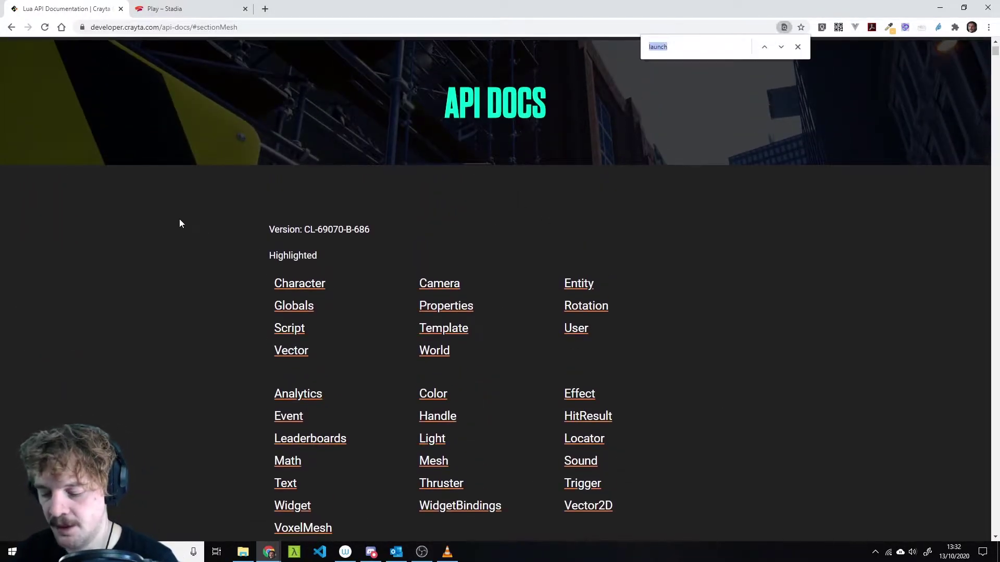
type("ontrigger")
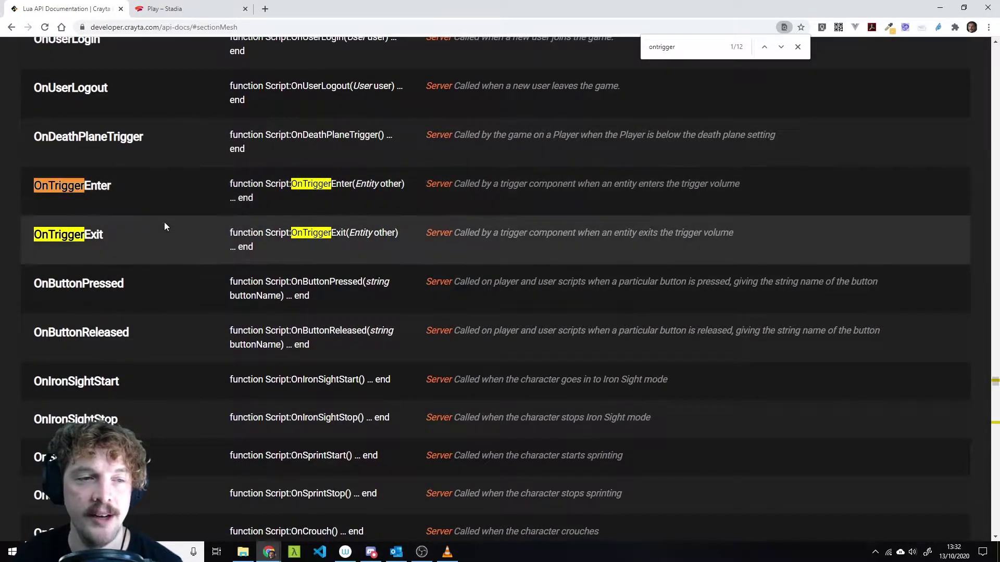
scroll(182, 221, "up", 15)
left_click_drag(30, 297, 162, 317)
scroll(172, 302, "down", 3)
scroll(176, 307, "down", 11)
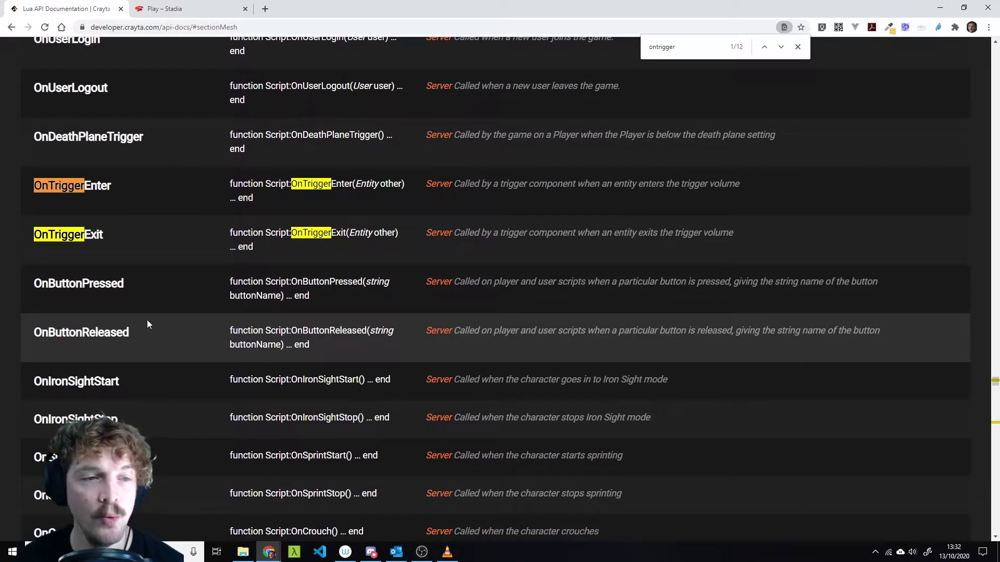
- Read the descriptions of OnTriggerEnter and OnTriggerExit and compare when each one is called
double_click(101, 185)
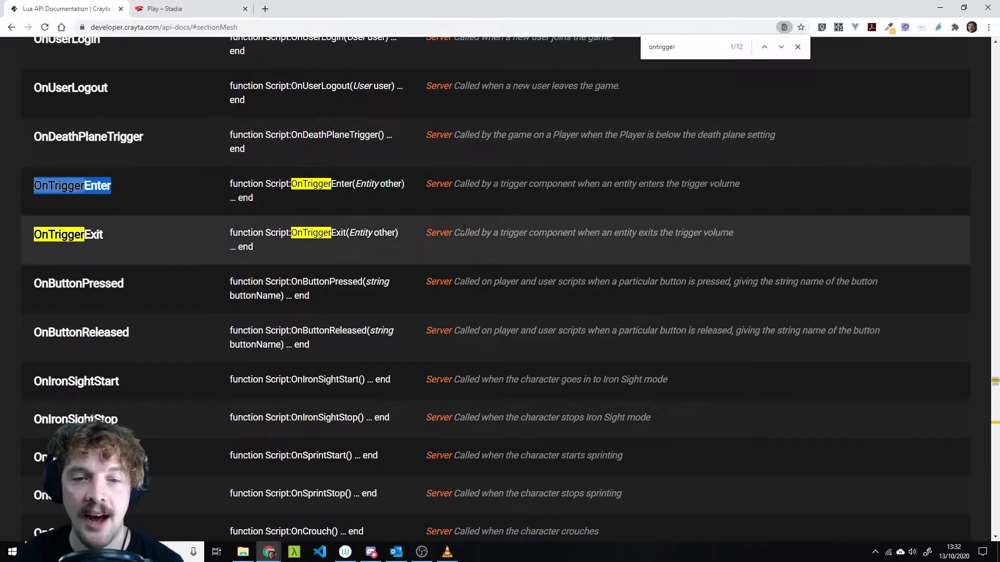
left_click_drag(458, 233, 670, 234)
left_click_drag(643, 183, 767, 185)
left_click_drag(638, 232, 734, 234)
double_click(78, 236)
left_click_drag(479, 184, 724, 183)
left_click(721, 183)
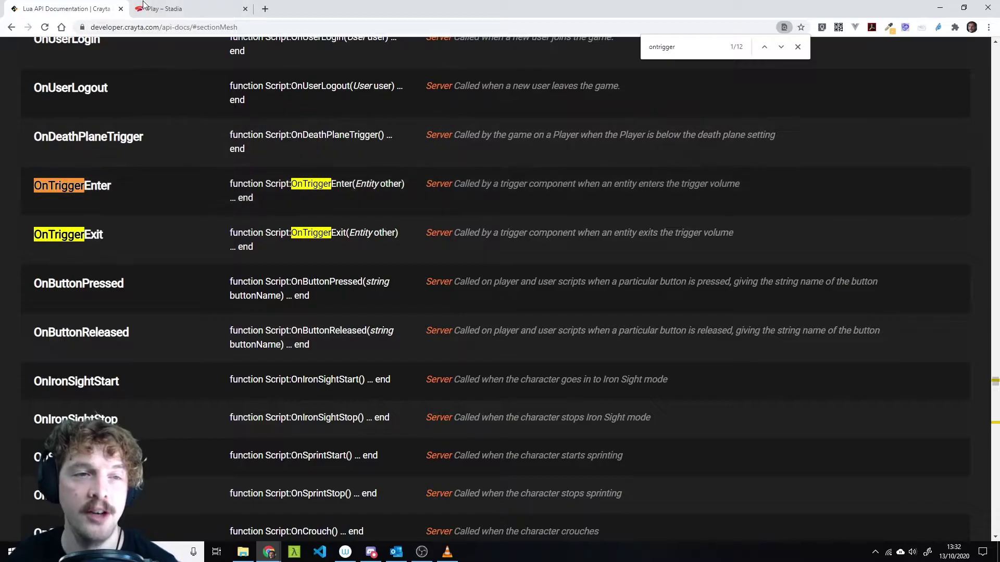
- Return to the Crayta script editor, complete OnTriggerEnter with empty parentheses and a closing "end", and save the script
left_click(158, 8)
left_click(482, 271)
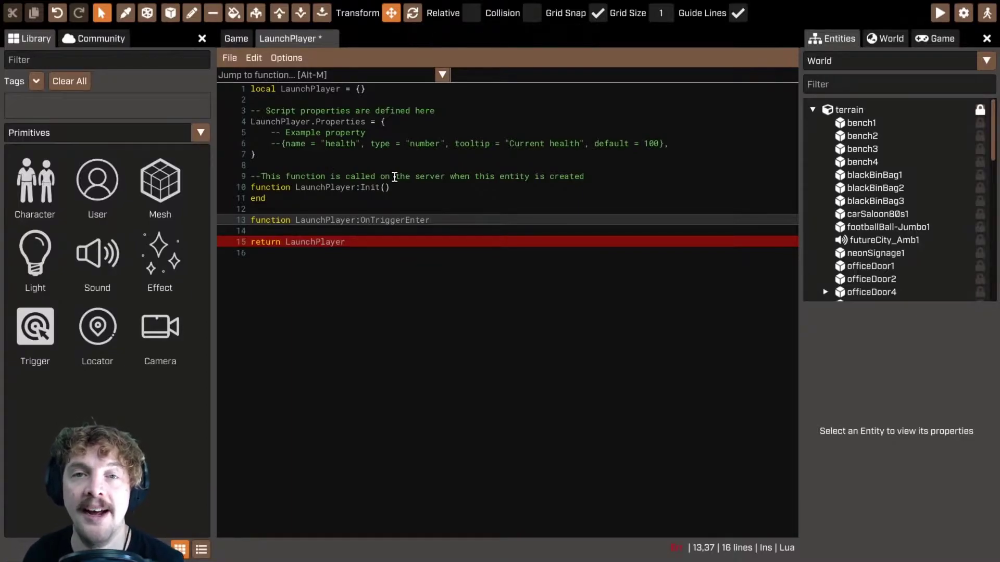
type("()")
key("Return")
key("Return")
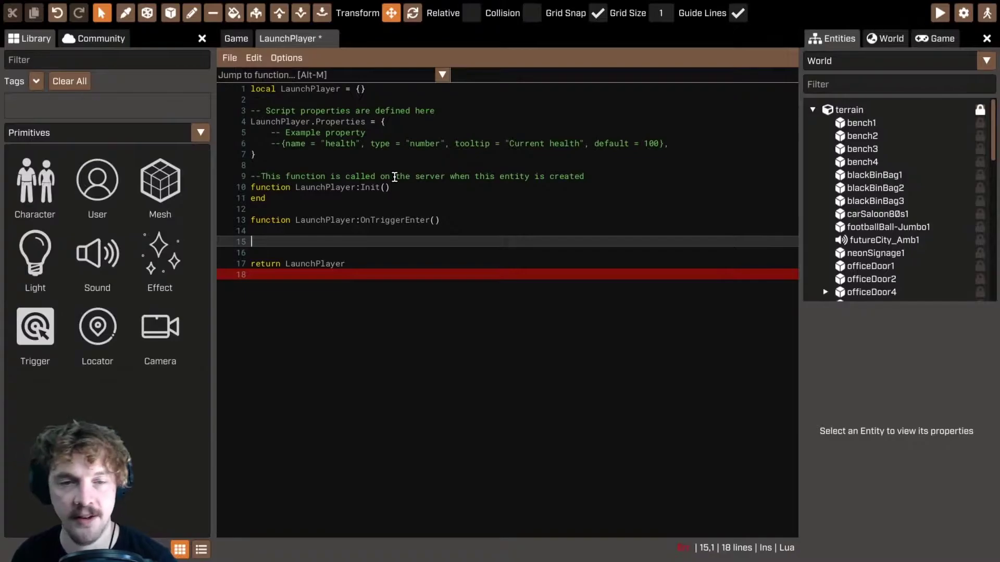
type("end")
key("Escape")
key("ctrl+s")
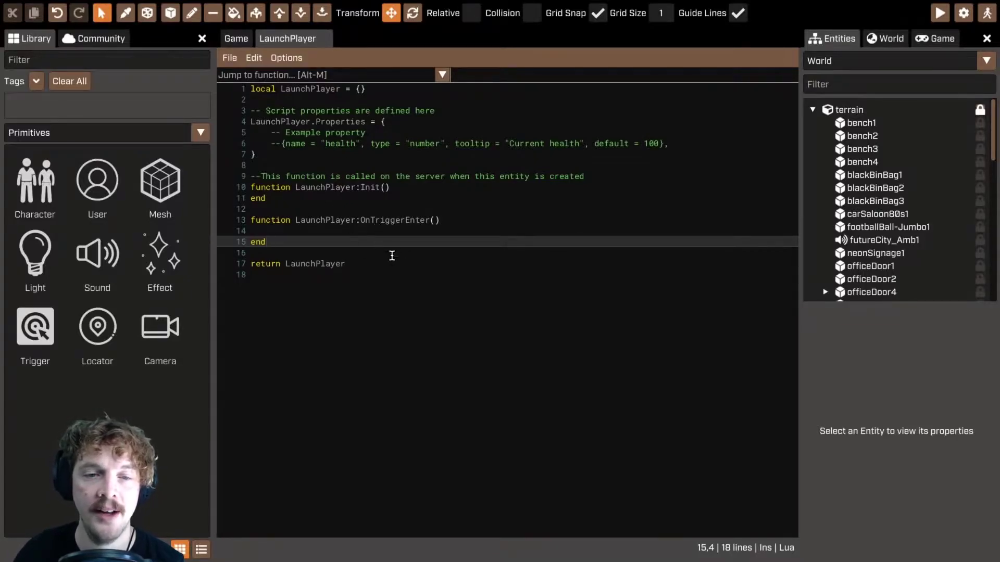
left_click(430, 230)
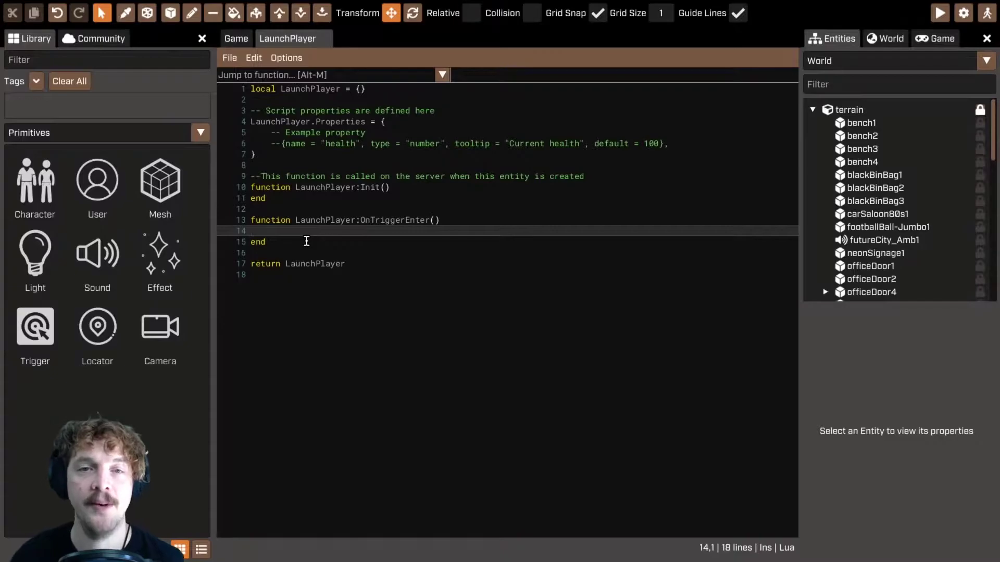
left_click(343, 244)
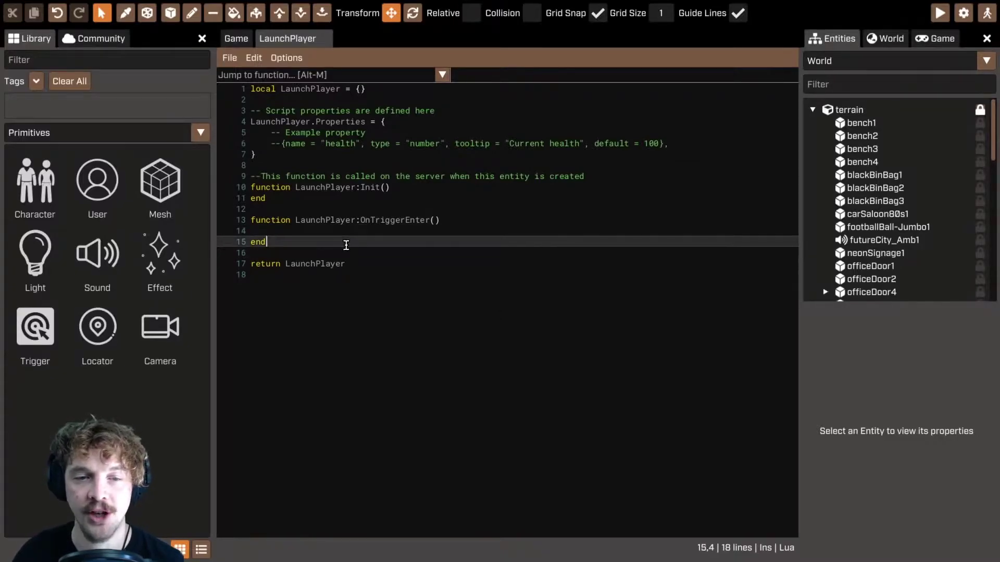
- Go back to the API documentation and examine the parameters in the OnTriggerEnter and OnTriggerExit signatures
key("Escape")
key("ctrl+Tab")
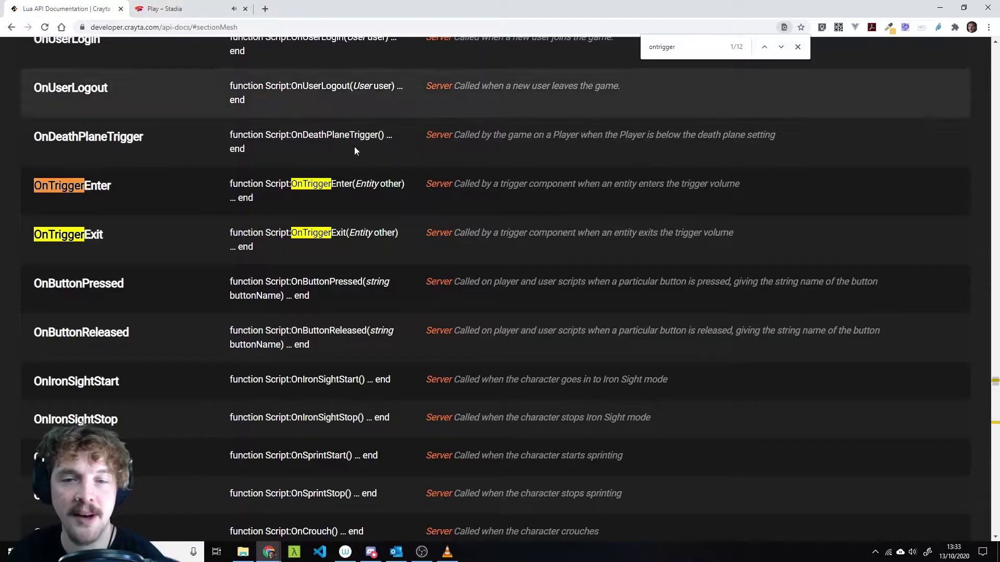
left_click_drag(351, 232, 401, 235)
left_click(477, 234)
left_click(369, 233)
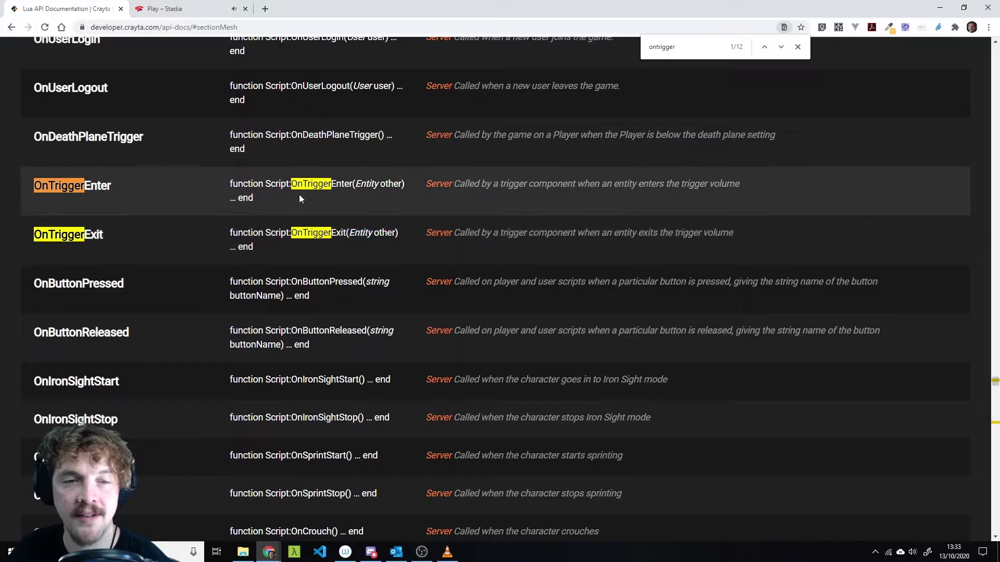
left_click_drag(353, 183, 399, 184)
double_click(78, 185)
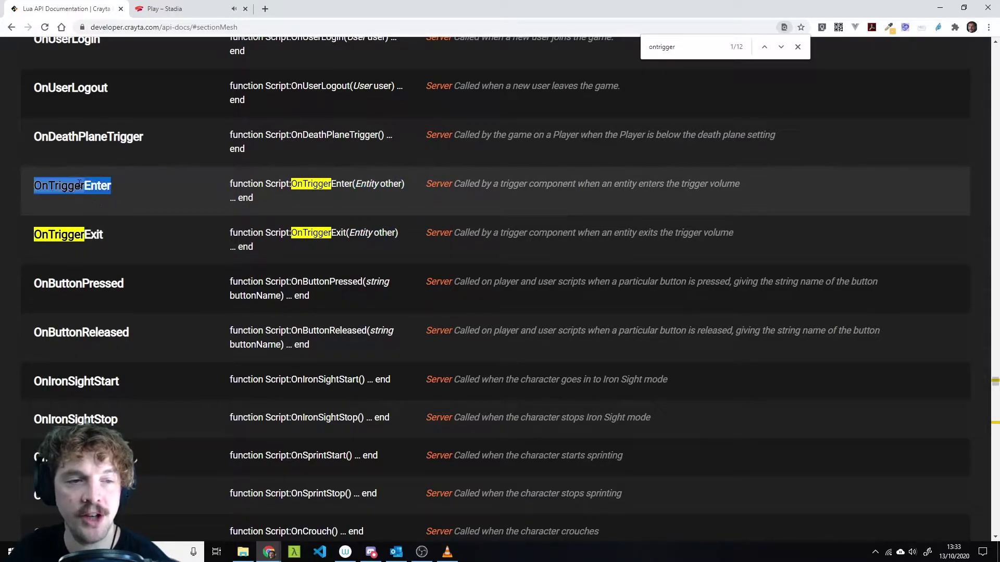
left_click(360, 188)
left_click_drag(356, 184, 414, 178)
left_click(517, 191)
double_click(390, 184)
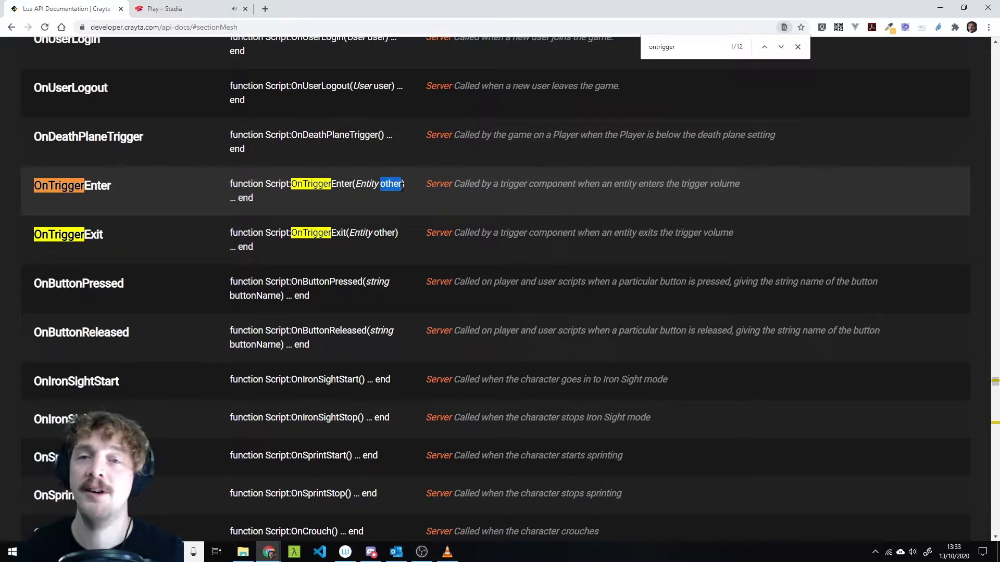
- Return to the LaunchPlayer script in Crayta and add the parameter "other" to the OnTriggerEnter function
key("ctrl+Tab")
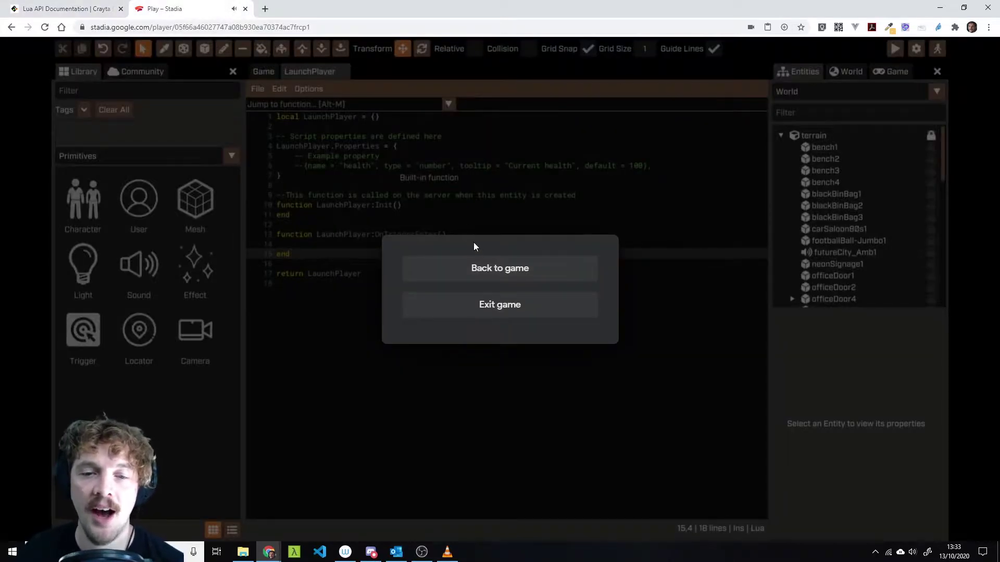
left_click(484, 266)
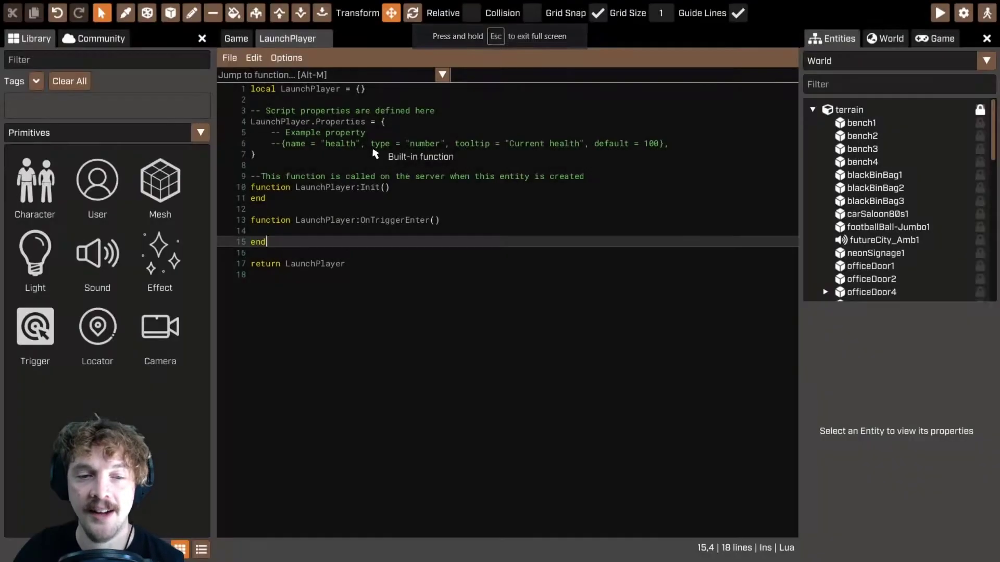
left_click(436, 220)
type("other")
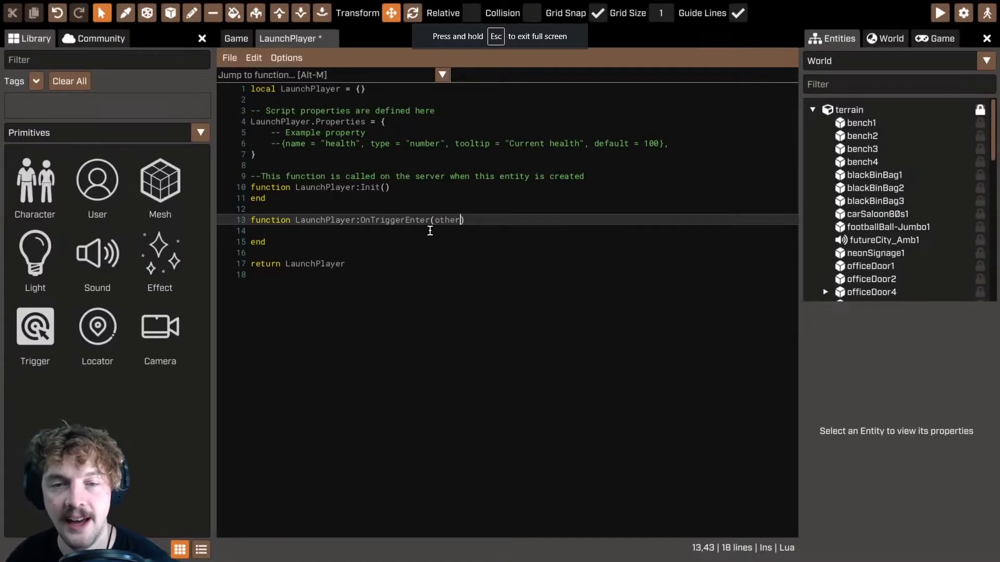
left_click(449, 229)
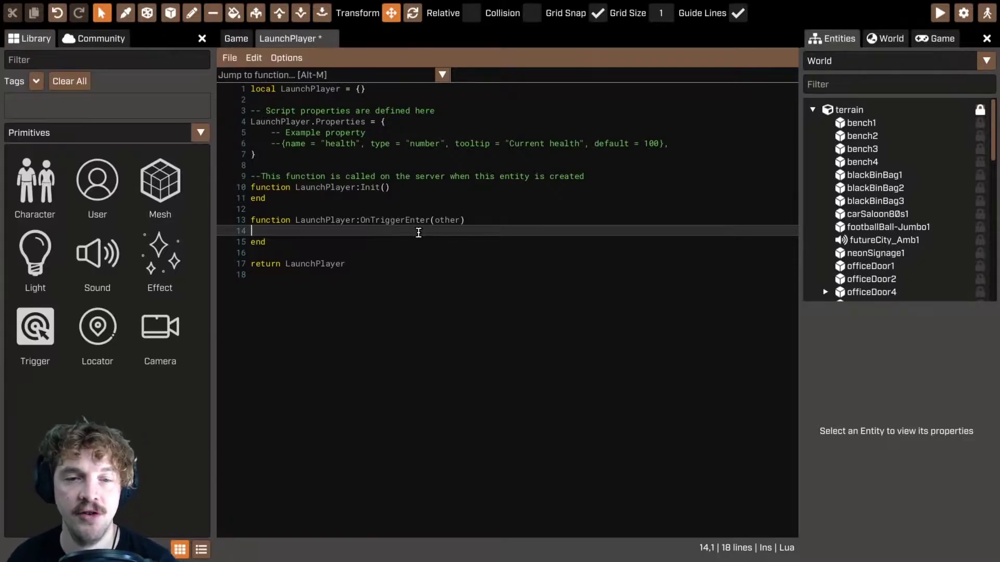
- Add an indented "other:Launch()" call inside the OnTriggerEnter function and save the script
key("Tab")
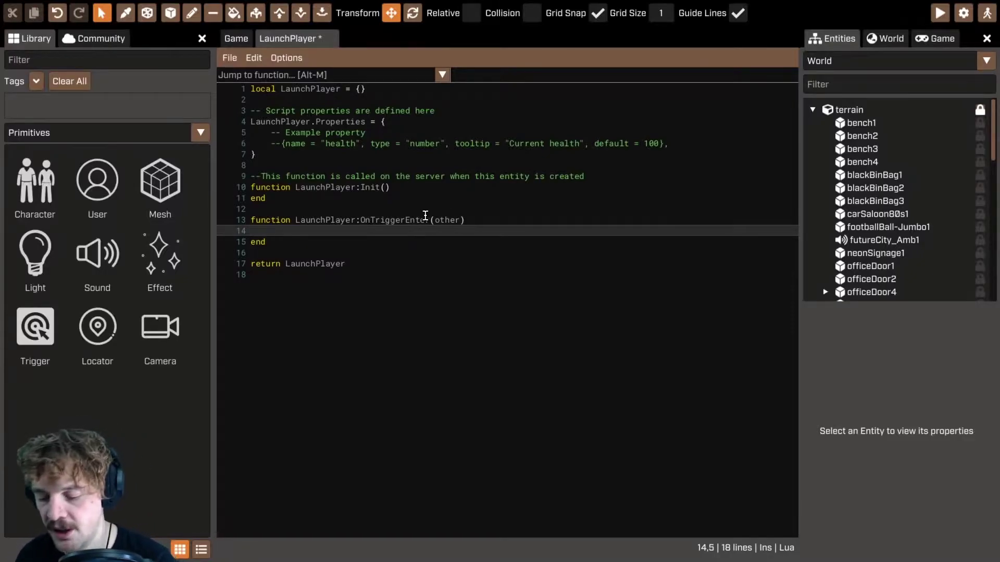
type("other:Launch")
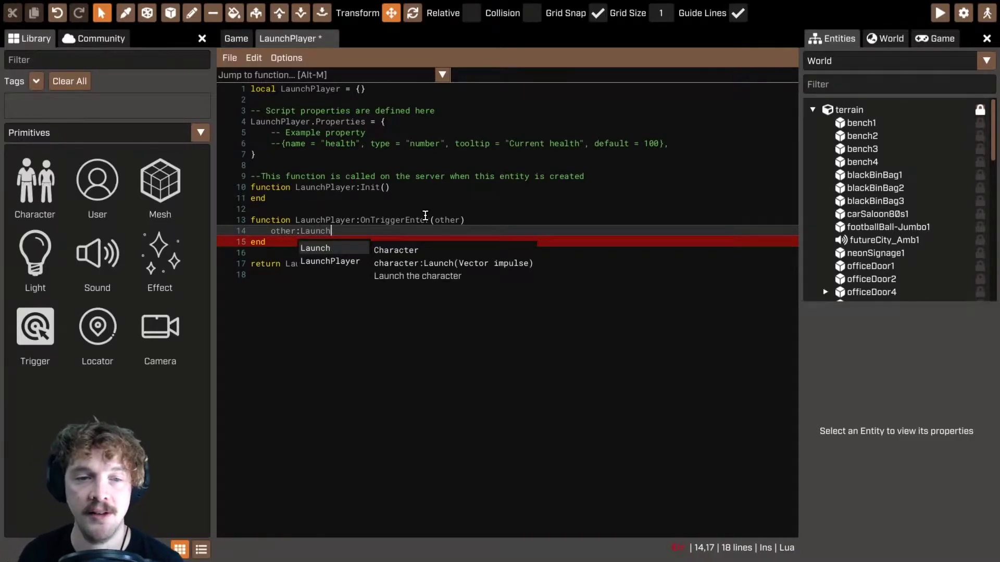
type("()")
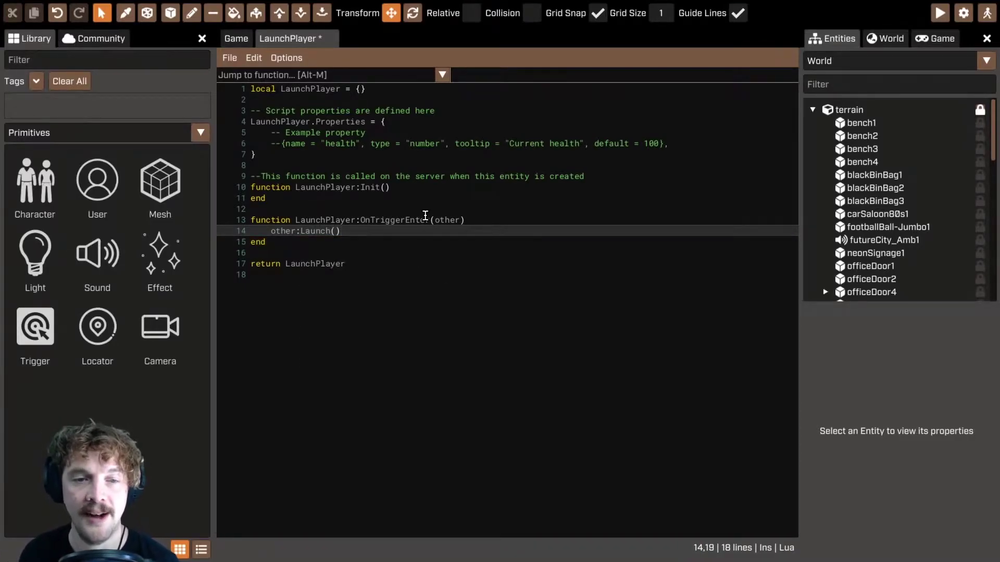
key("ctrl+s")
left_click(370, 232)
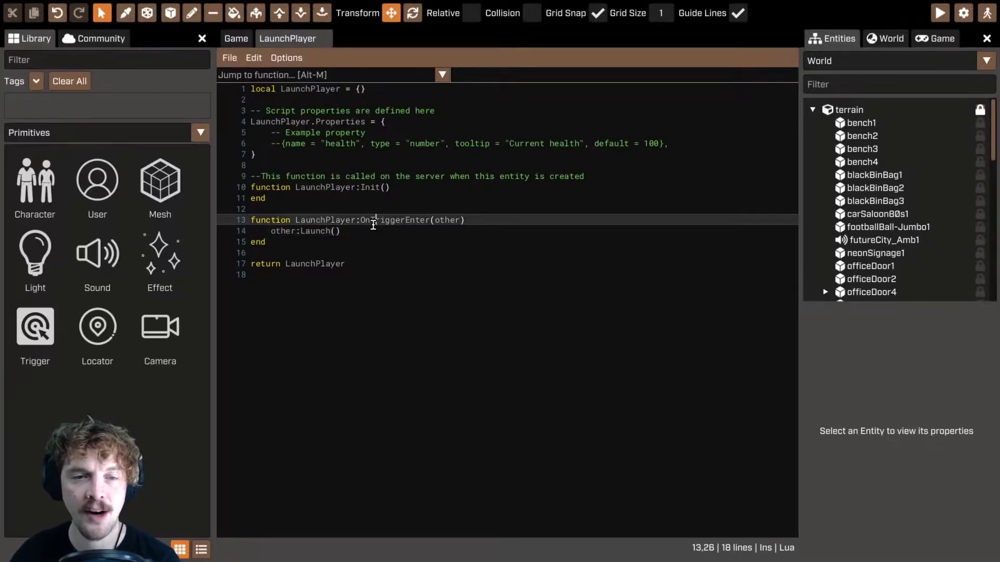
- Pass Vector.New(0, 0, 1000) as the impulse argument of the other:Launch call and save the script
key("BackSpace")
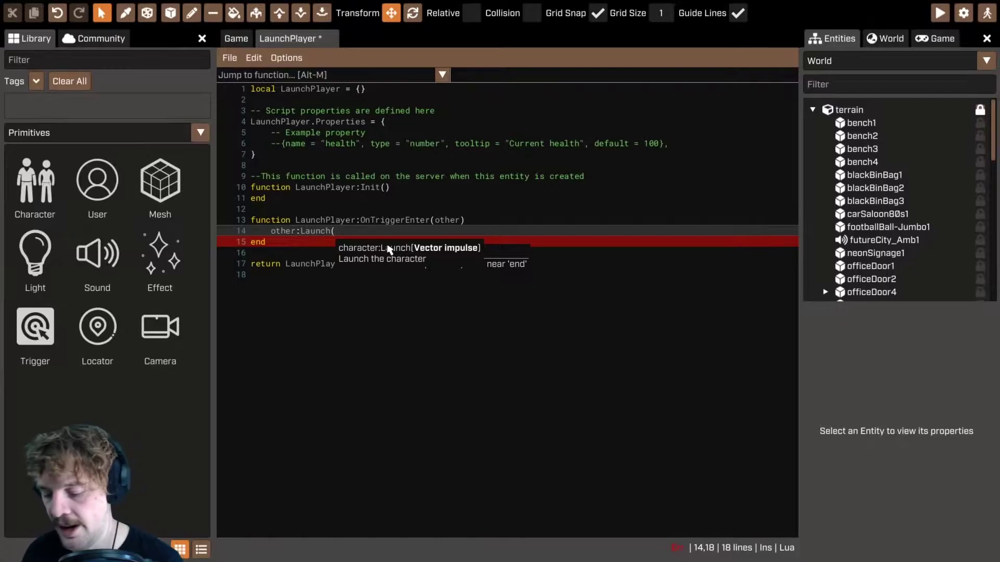
type("Vector.New")
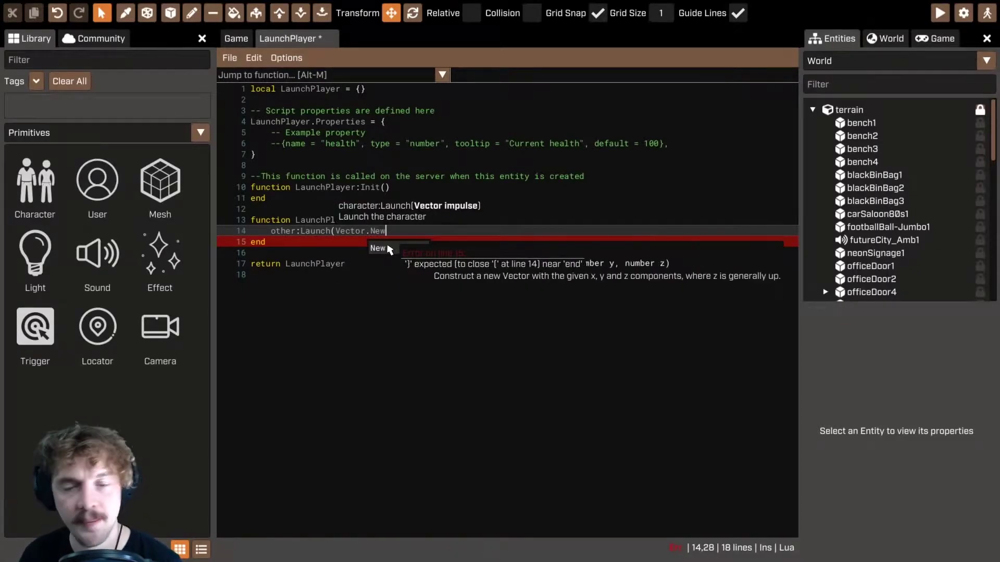
type("(")
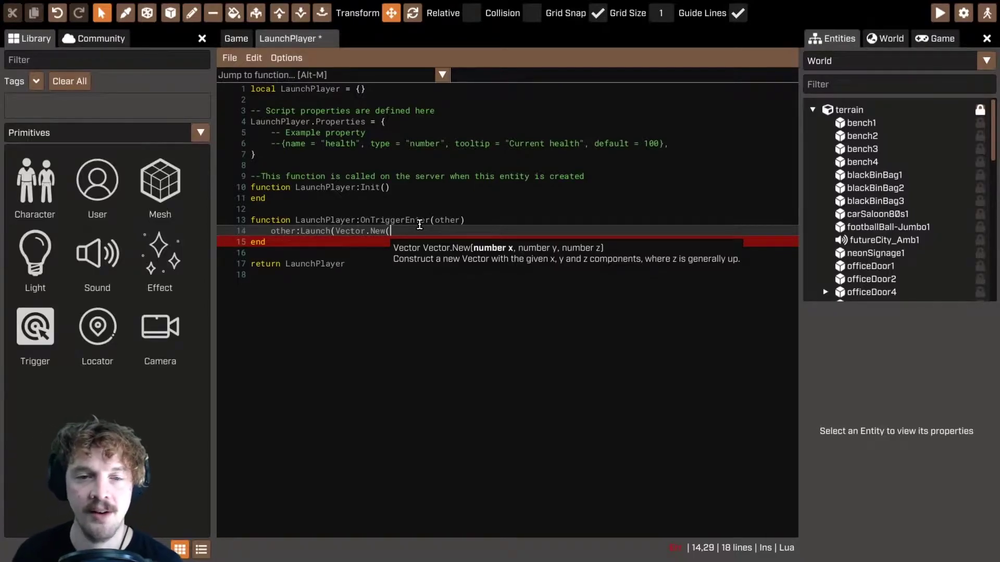
type("0, ")
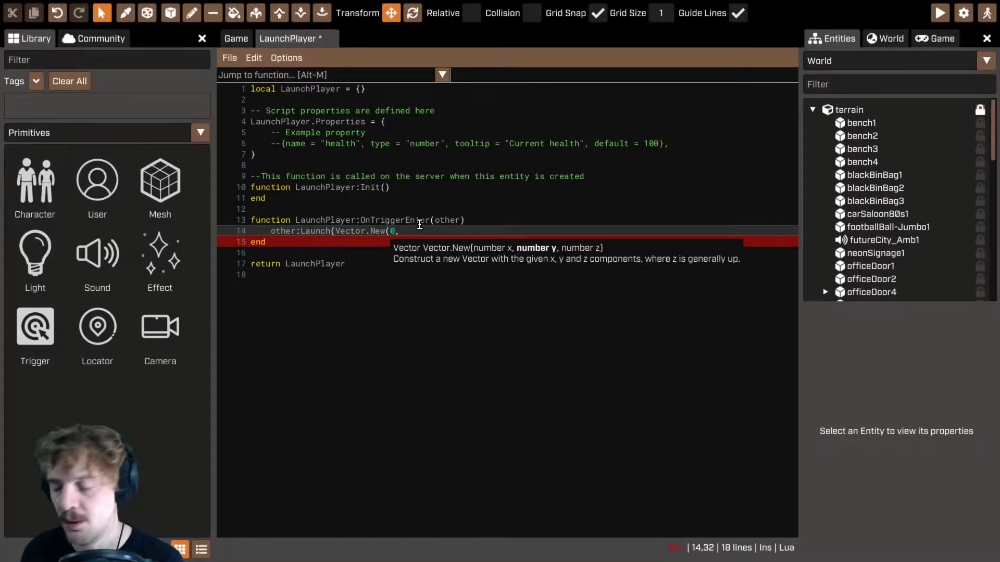
type("0,")
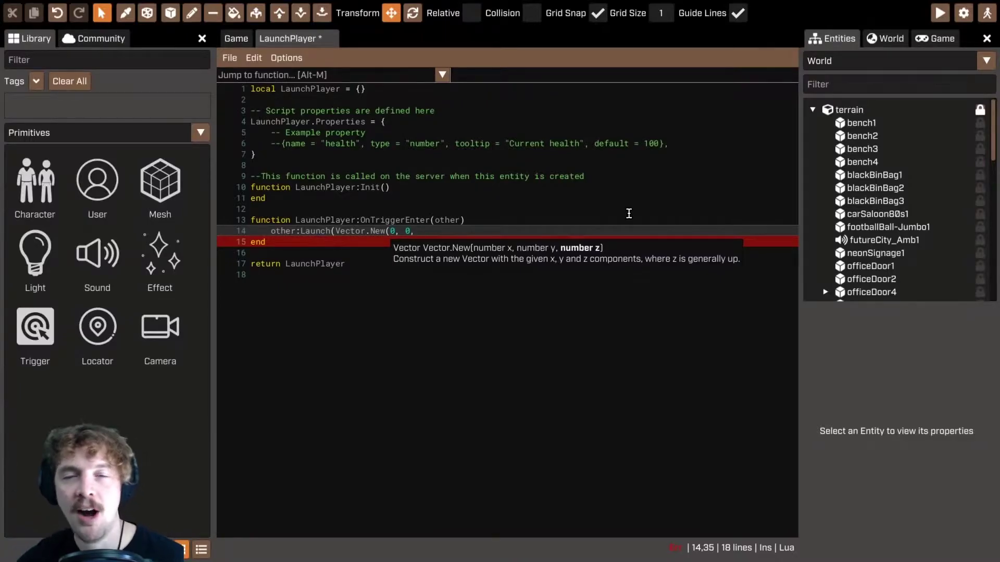
type("10")
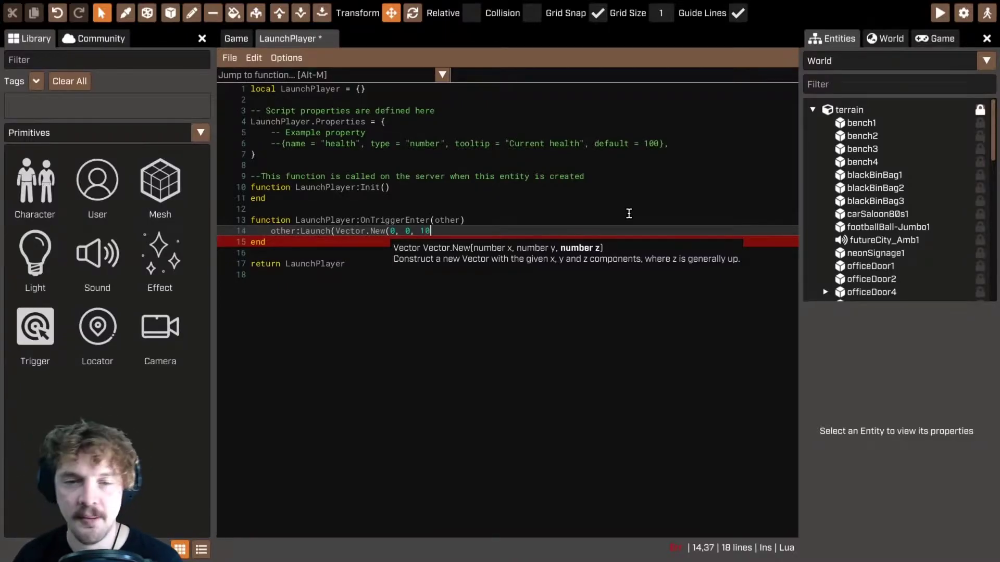
type("00))")
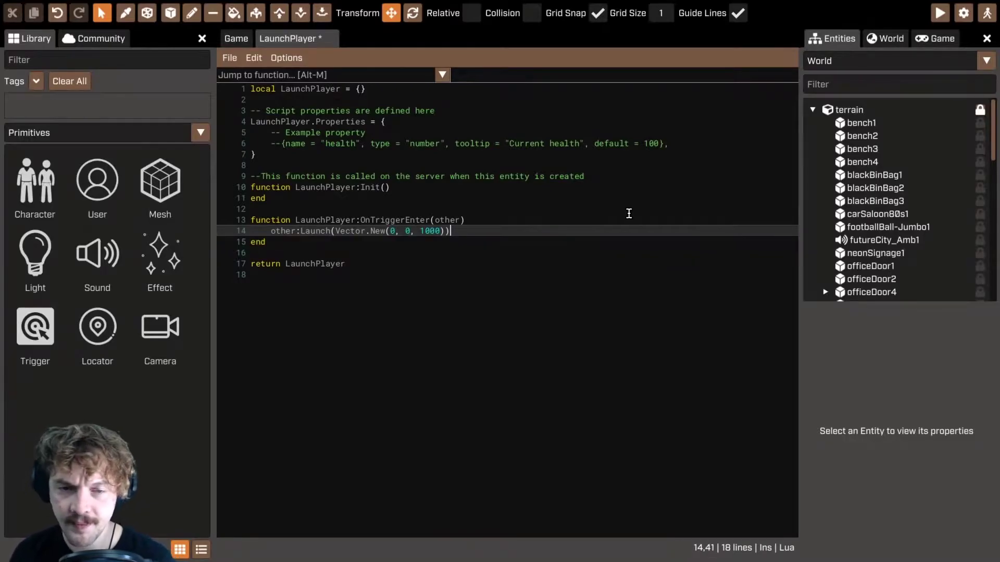
key("ctrl+s")
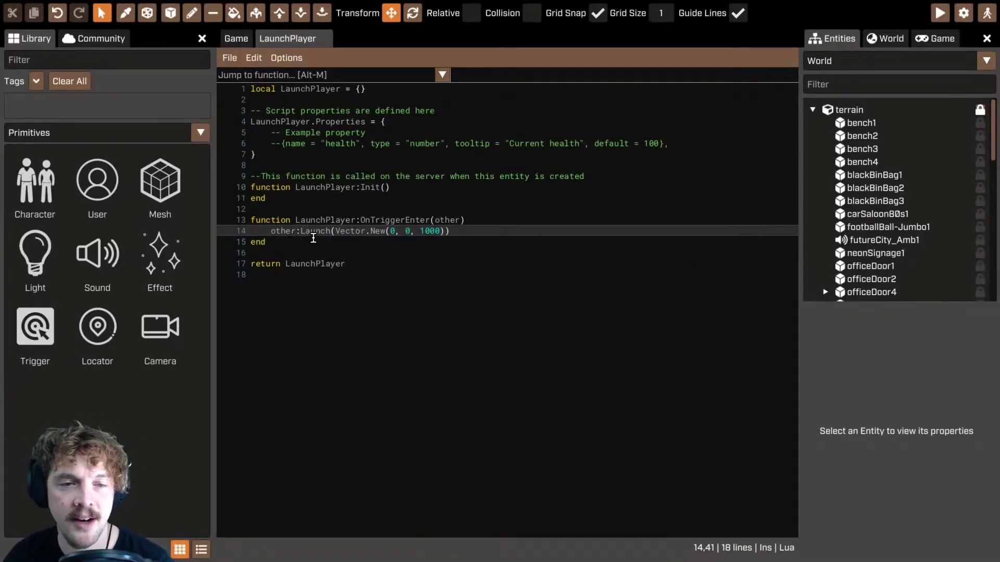
- Review how OnTriggerEnter uses the "other" parameter, the Launch call and its vector argument
left_click(293, 221)
left_click(452, 221)
double_click(452, 220)
left_click(573, 253)
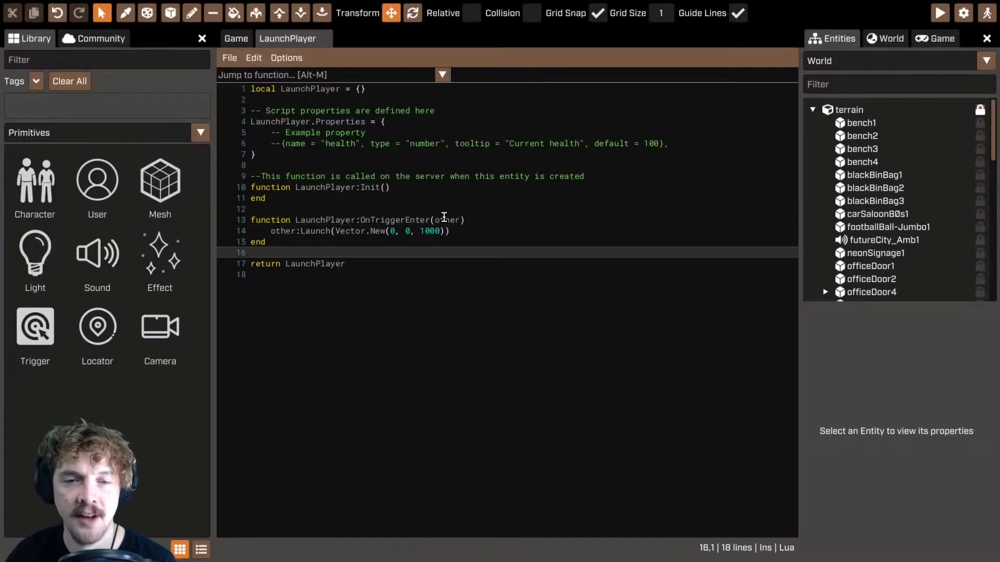
left_click(436, 221)
left_click(451, 221)
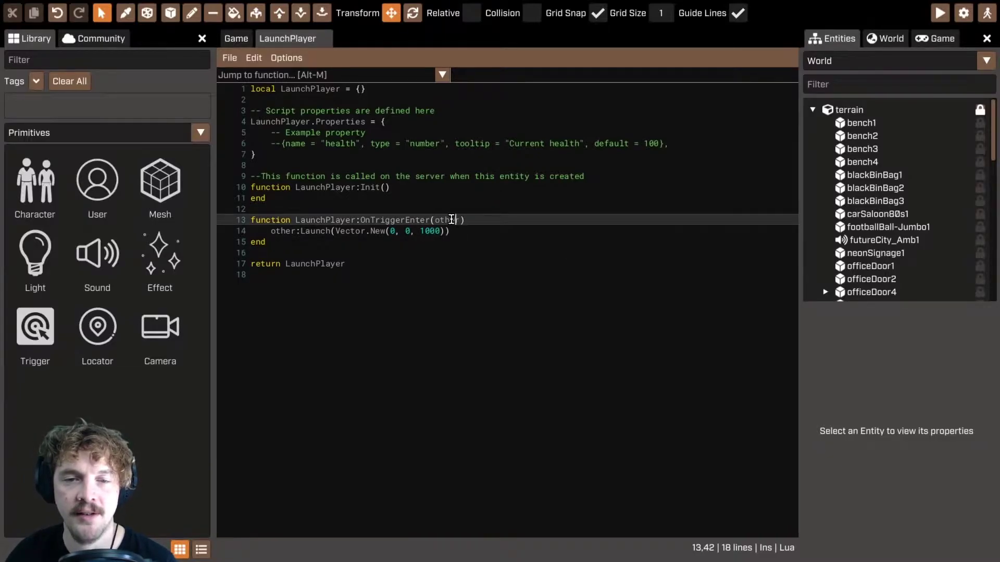
double_click(454, 220)
left_click(277, 231)
double_click(276, 231)
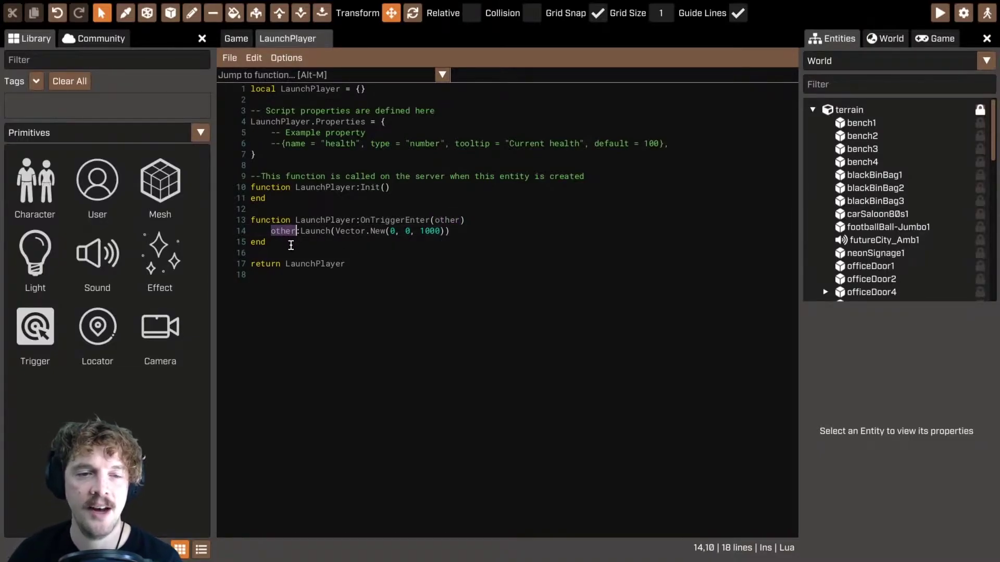
double_click(316, 233)
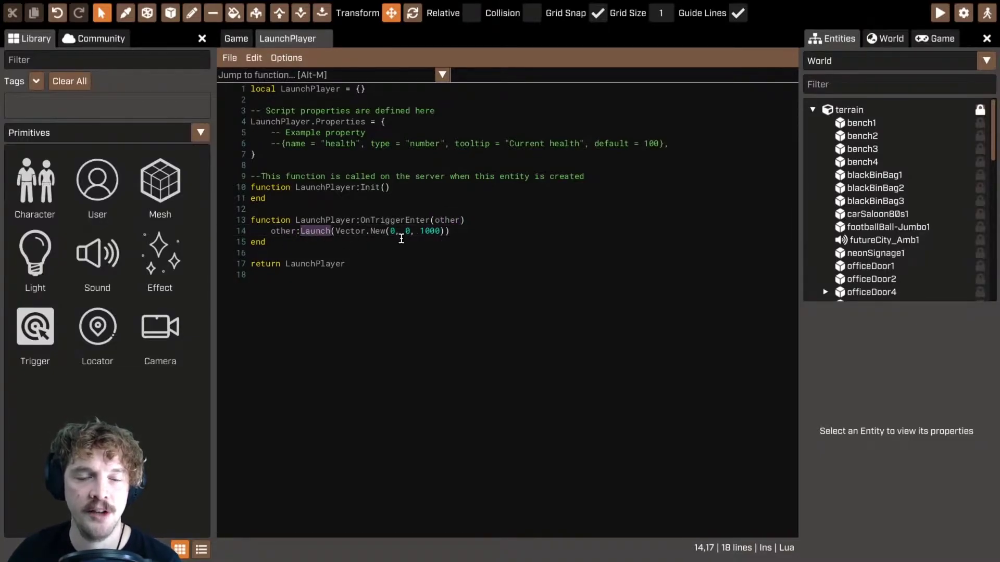
left_click_drag(337, 231, 440, 232)
left_click(479, 237)
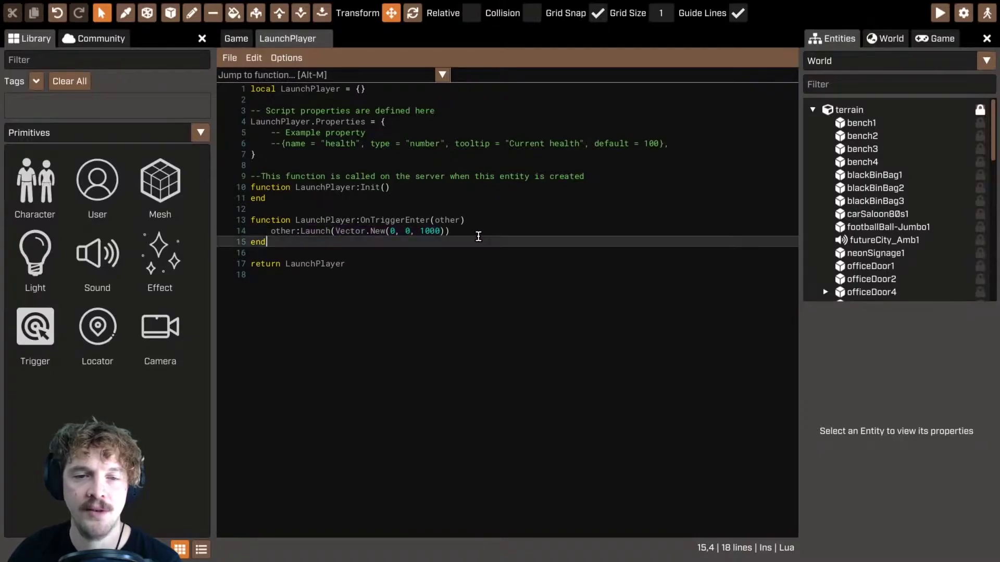
left_click(428, 230)
left_click(456, 229)
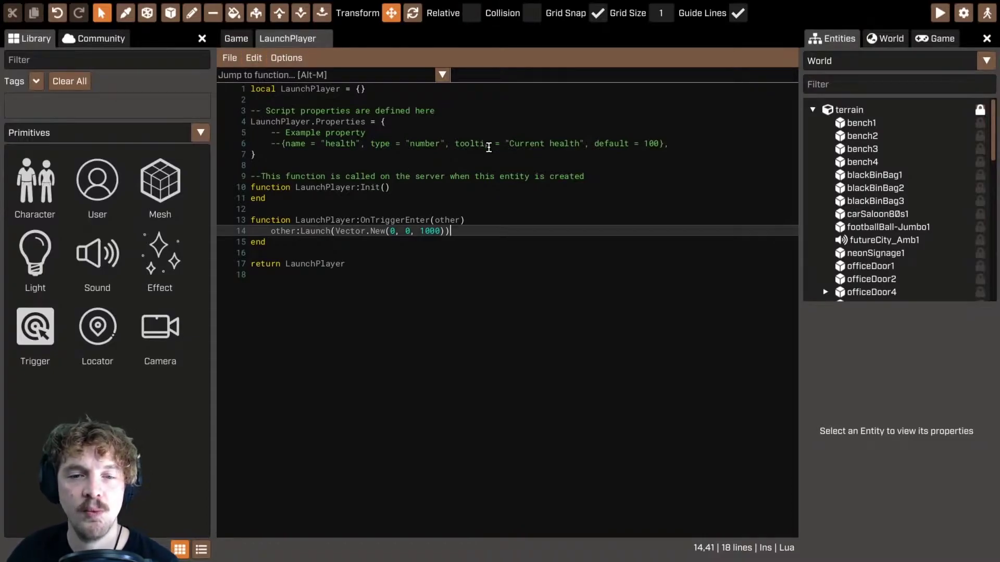
- Play-test the game by walking the character onto the launch pad several times, and return to edit mode
left_click(231, 39)
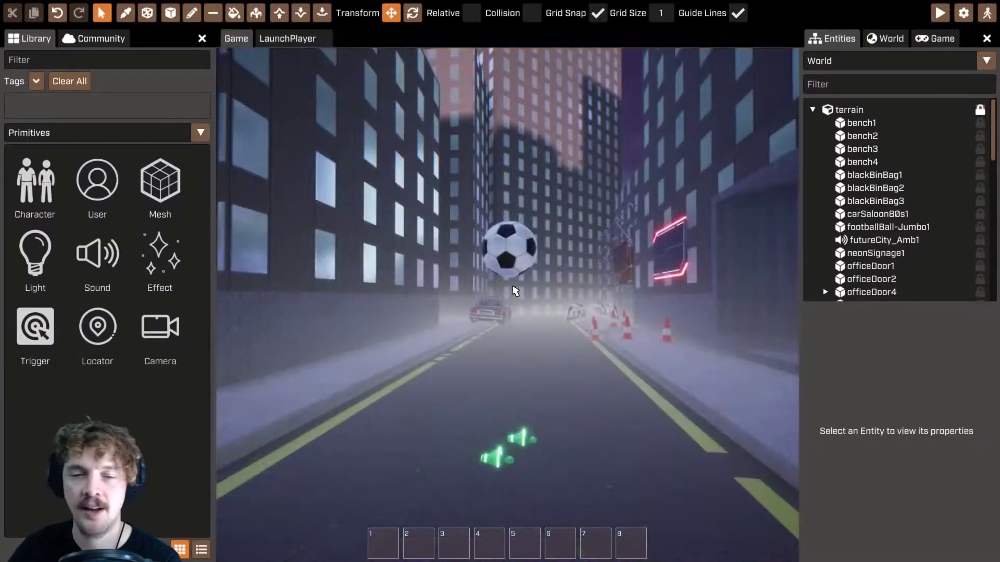
key("F5")
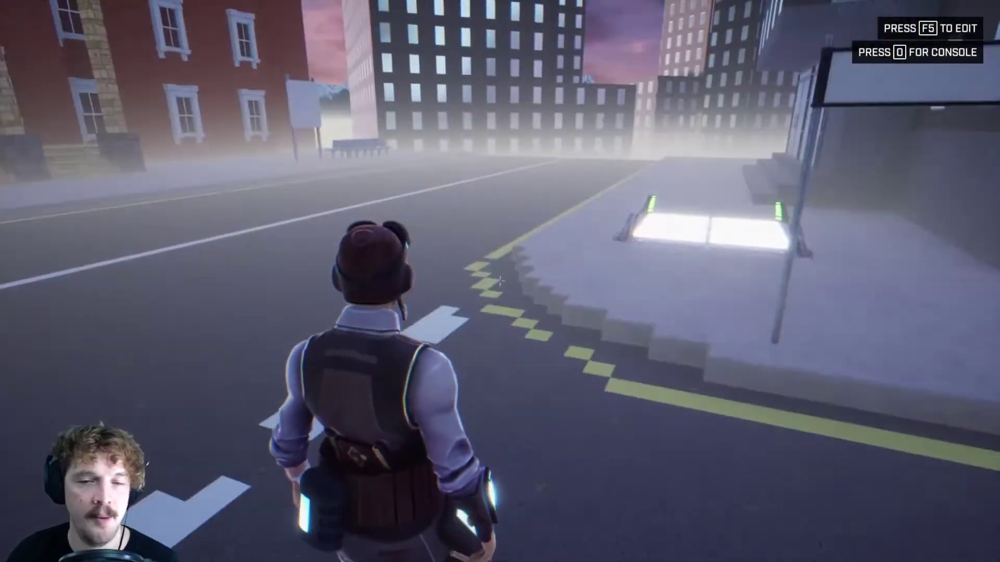
key("w")
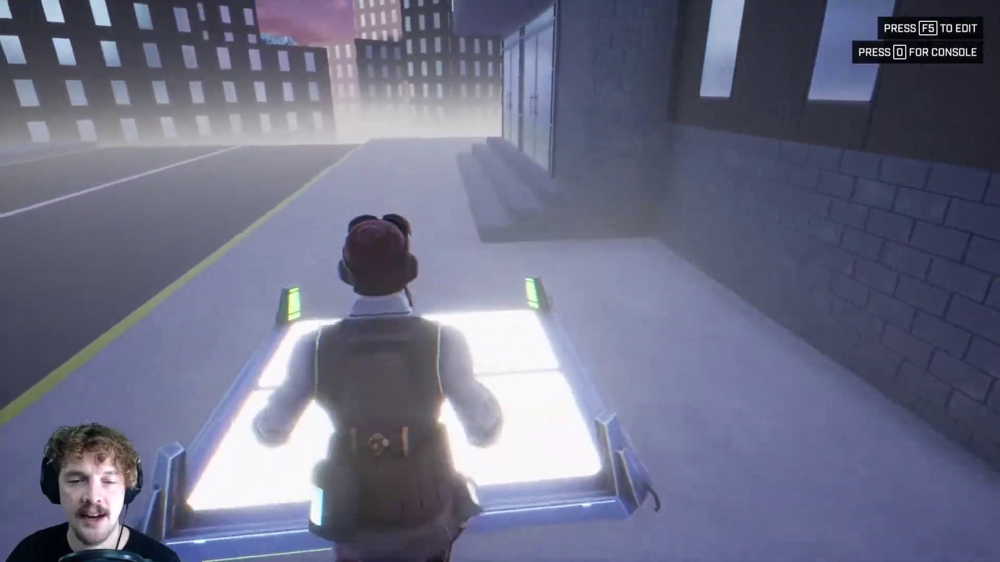
key("w")
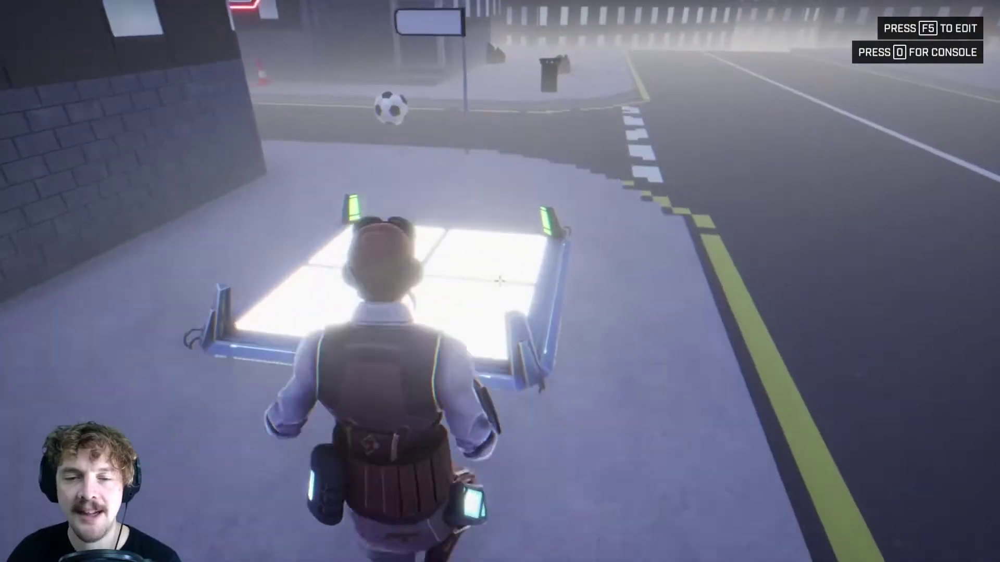
key("w")
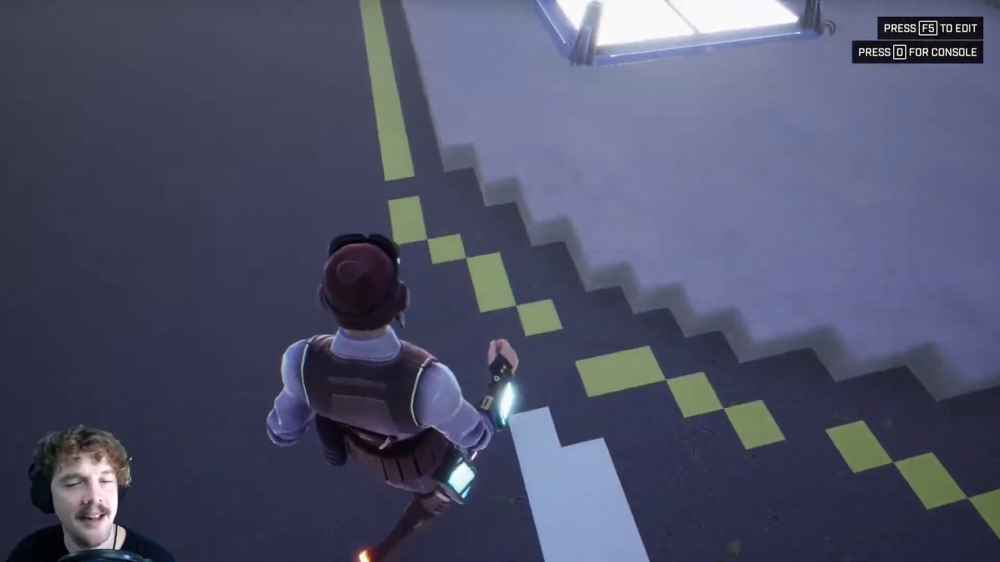
key("w")
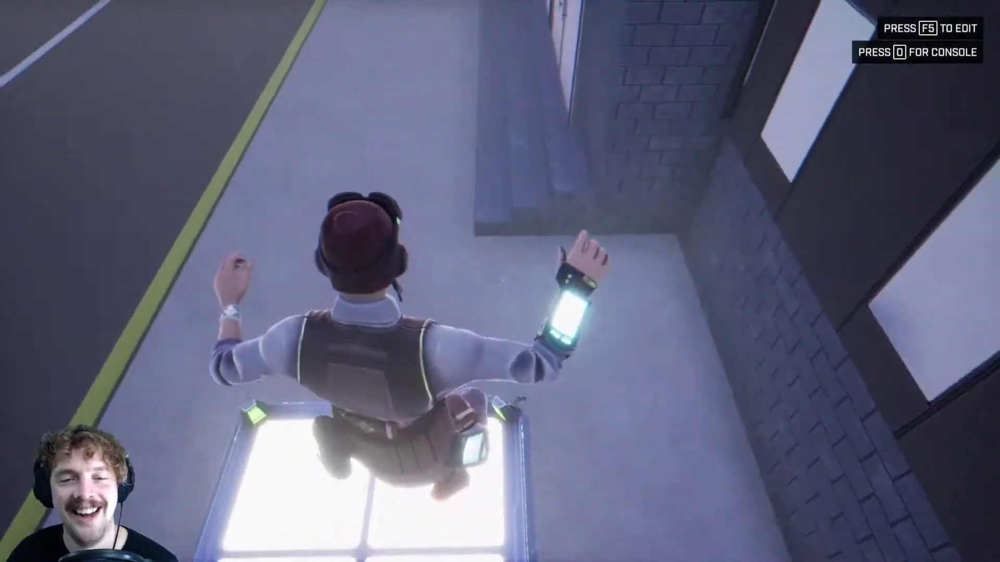
key("w")
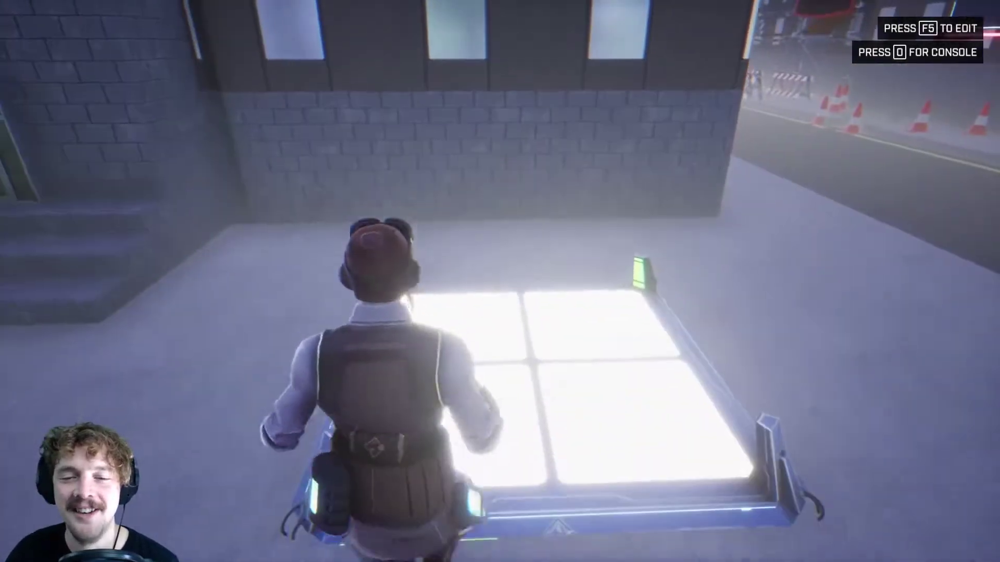
key("w")
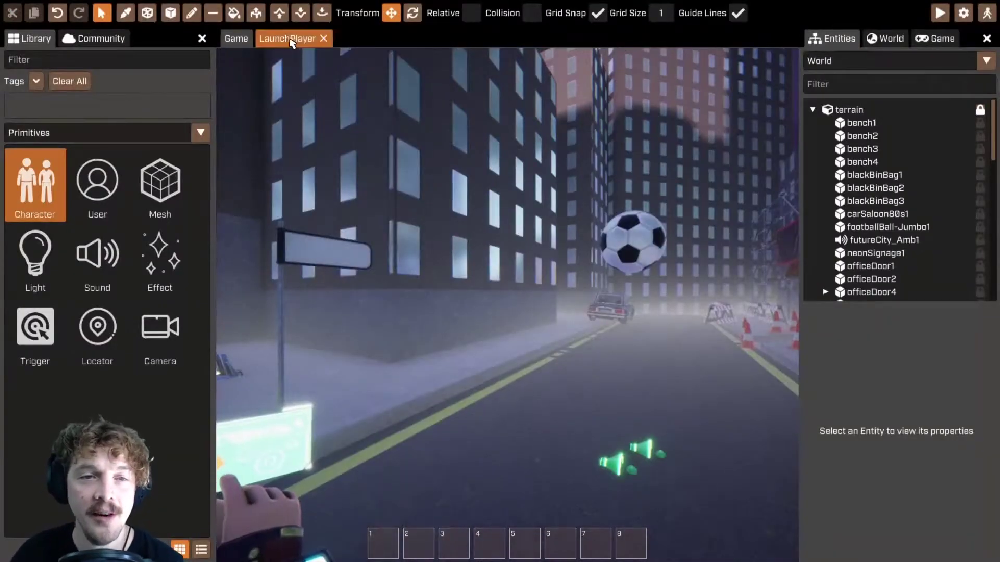
- Change the z component of the launch vector in the LaunchPlayer script to 5000 and save the script
left_click(291, 40)
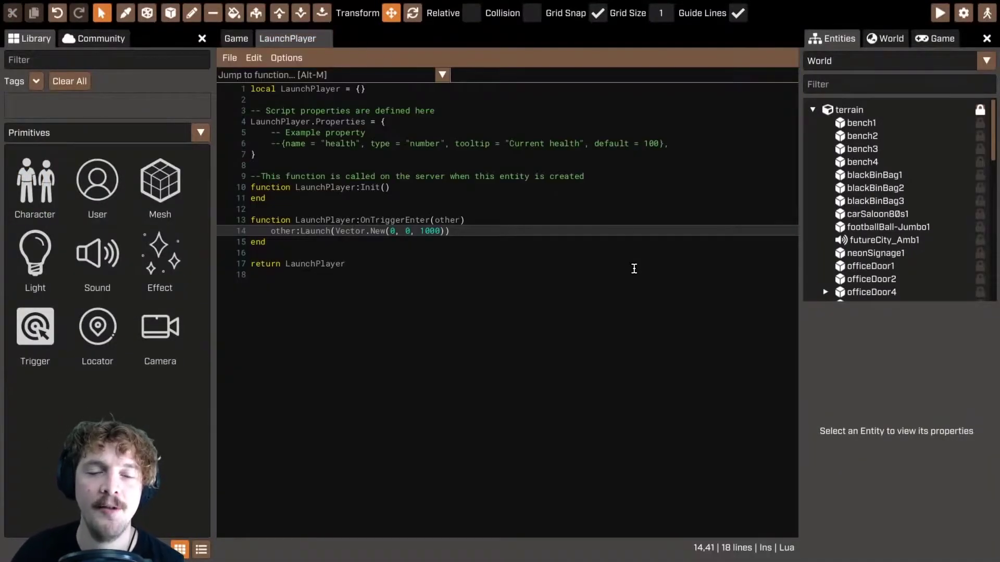
left_click(426, 225)
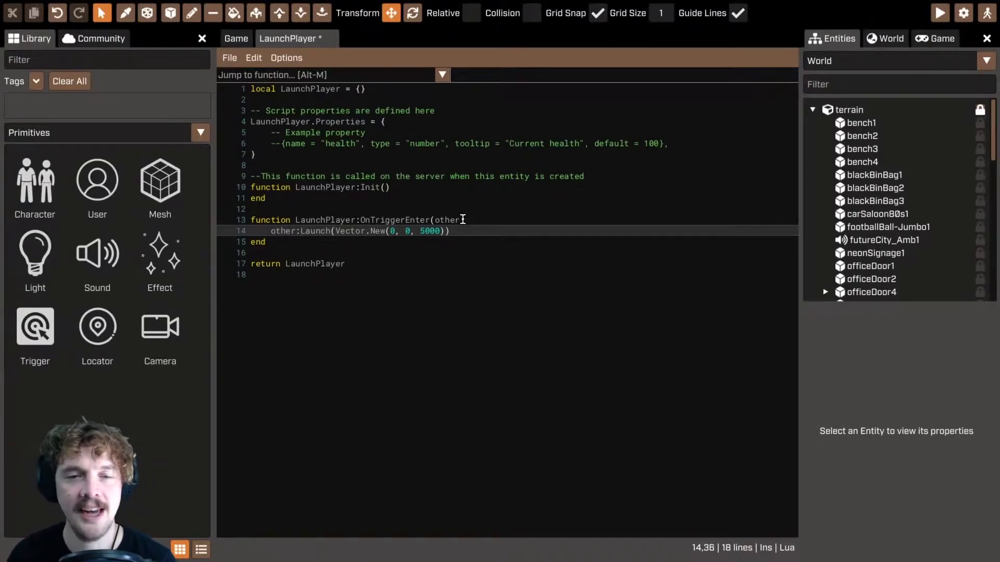
key("ctrl+s")
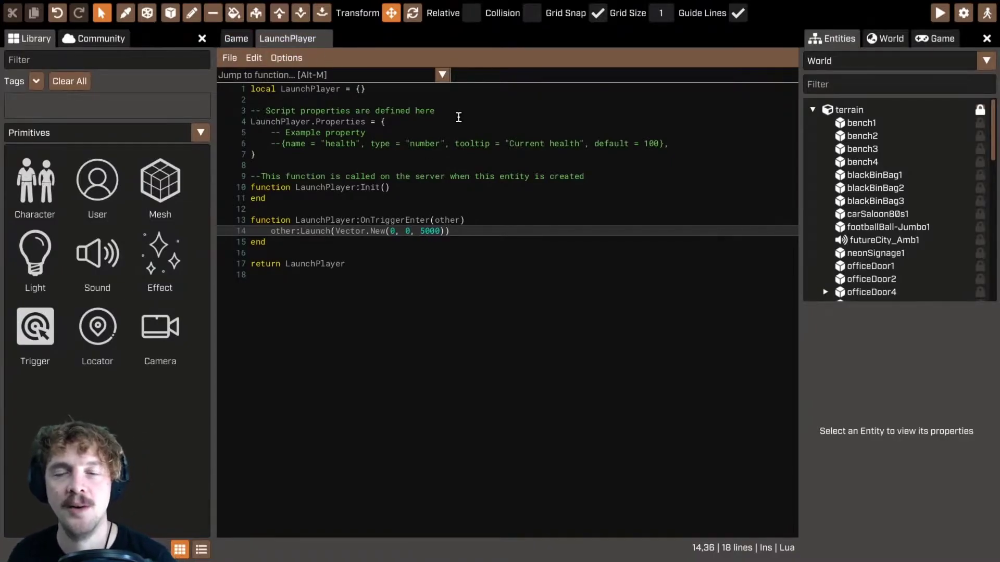
- Select the launch pad's trigger volume in the game world and examine its properties and attached LaunchPlayer script
left_click(456, 187)
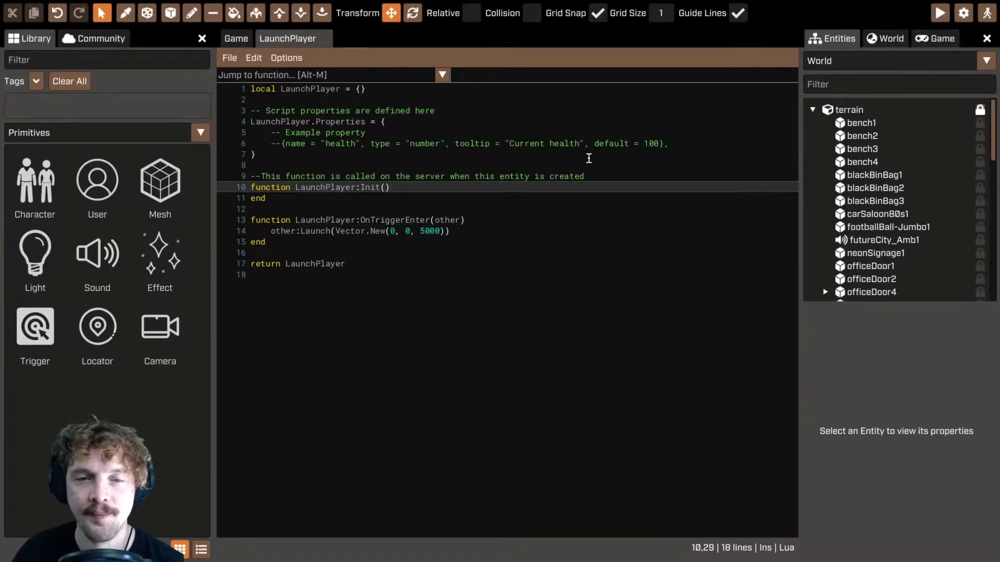
left_click(676, 146)
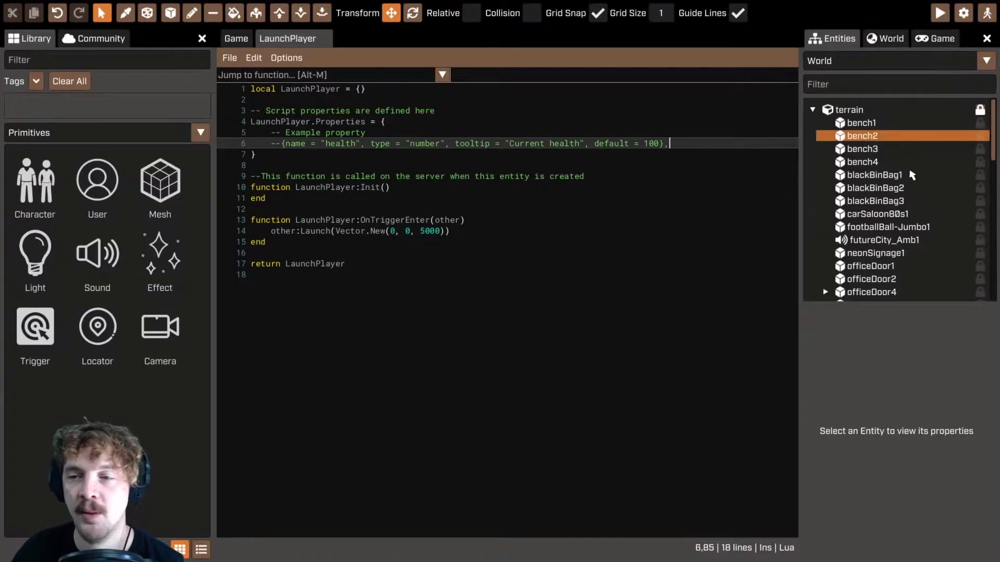
left_click(236, 39)
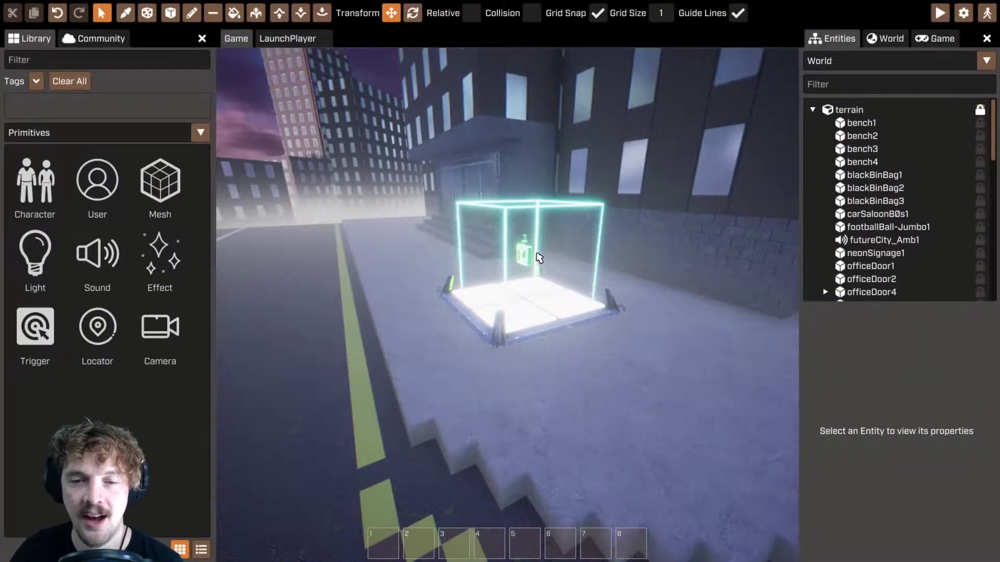
left_click(524, 252)
scroll(951, 515, "down", 5)
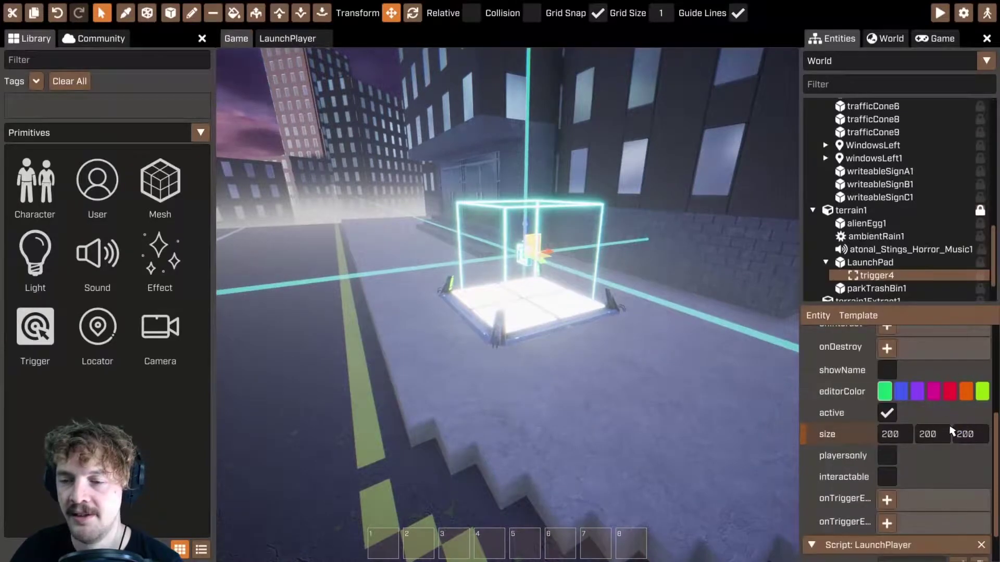
scroll(950, 432, "up", 2)
scroll(911, 437, "down", 1)
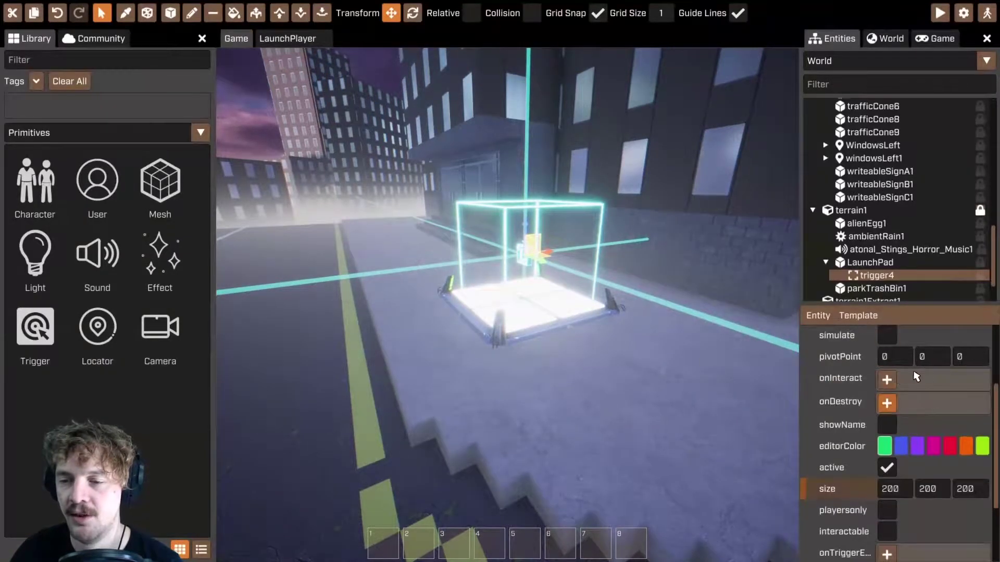
scroll(937, 468, "down", 4)
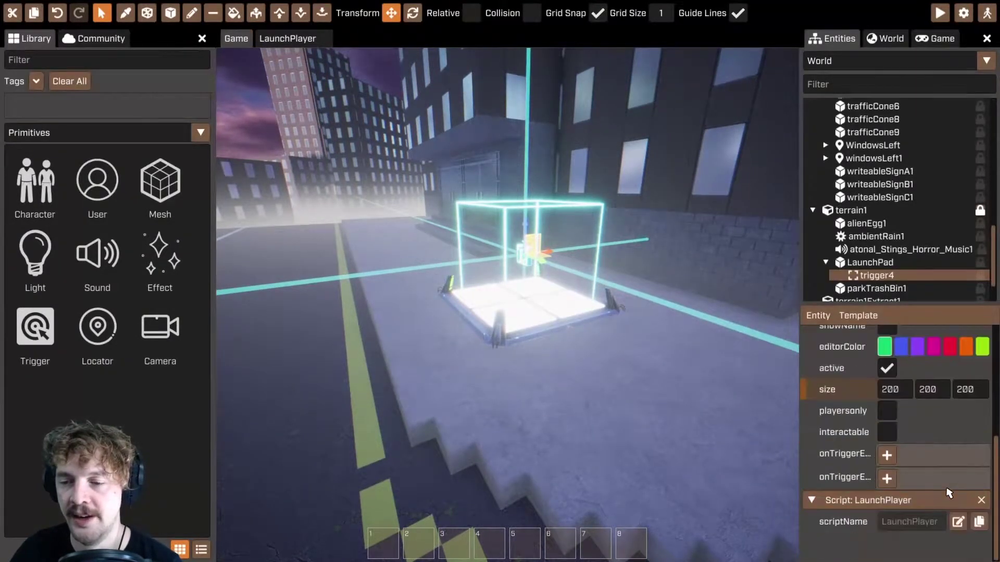
- Return to the LaunchPlayer script and examine the commented-out example property in its Properties table
left_click(288, 39)
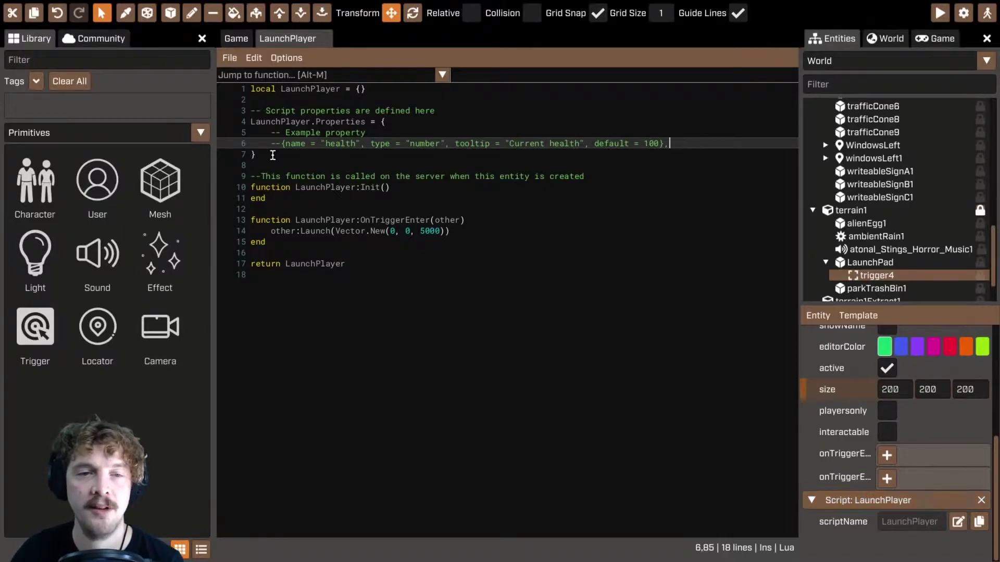
left_click(385, 121)
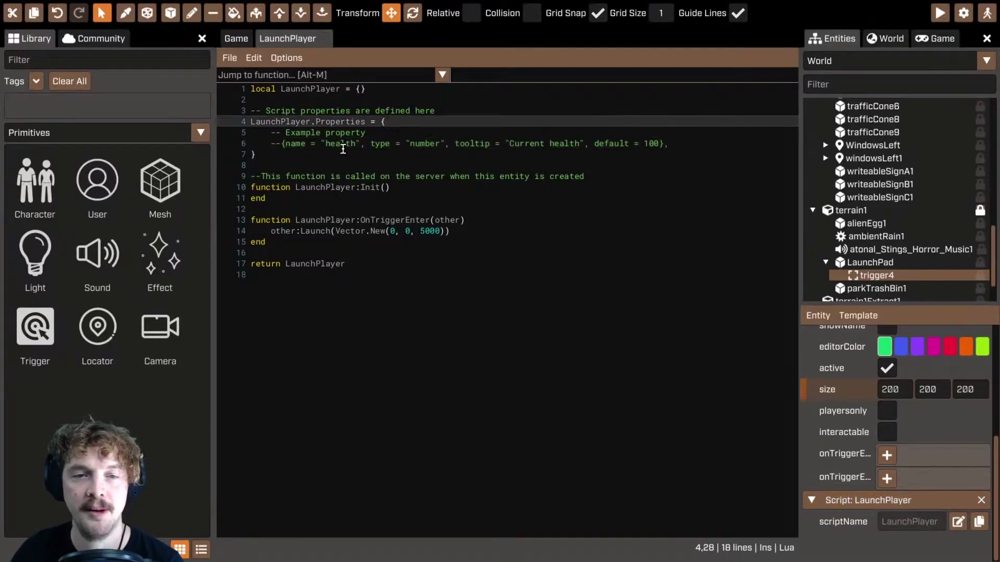
left_click_drag(267, 135, 680, 141)
left_click(677, 142)
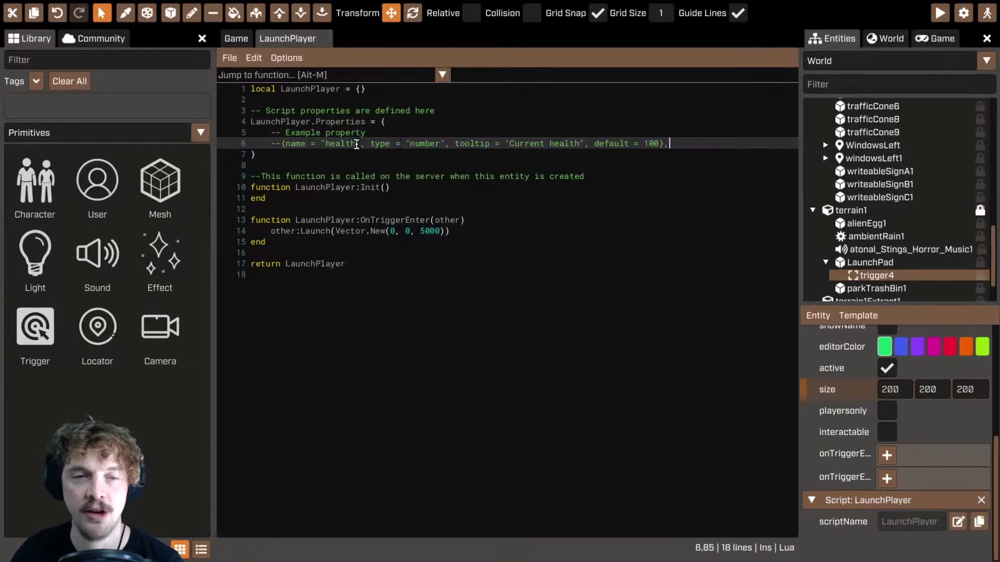
left_click(275, 143)
type("--")
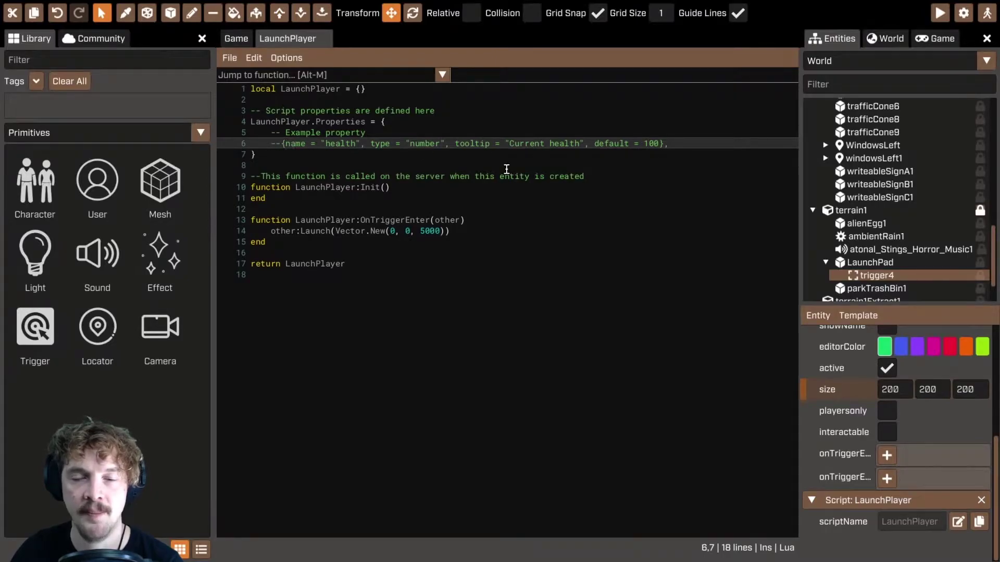
- Begin a new entry below the example in the Properties table with name "launchVector" and type "vector"
left_click(723, 143)
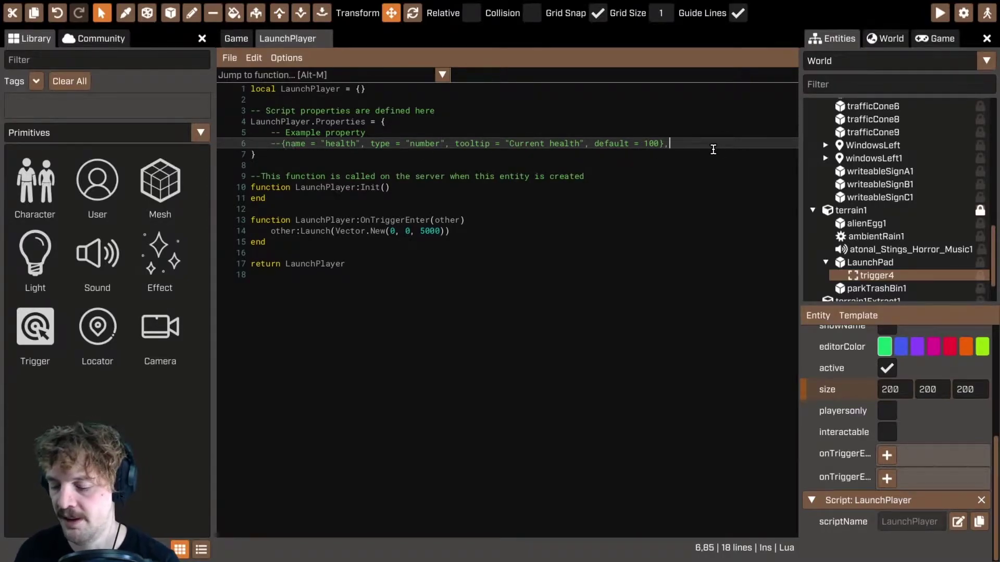
key("Return")
type("{ name =")
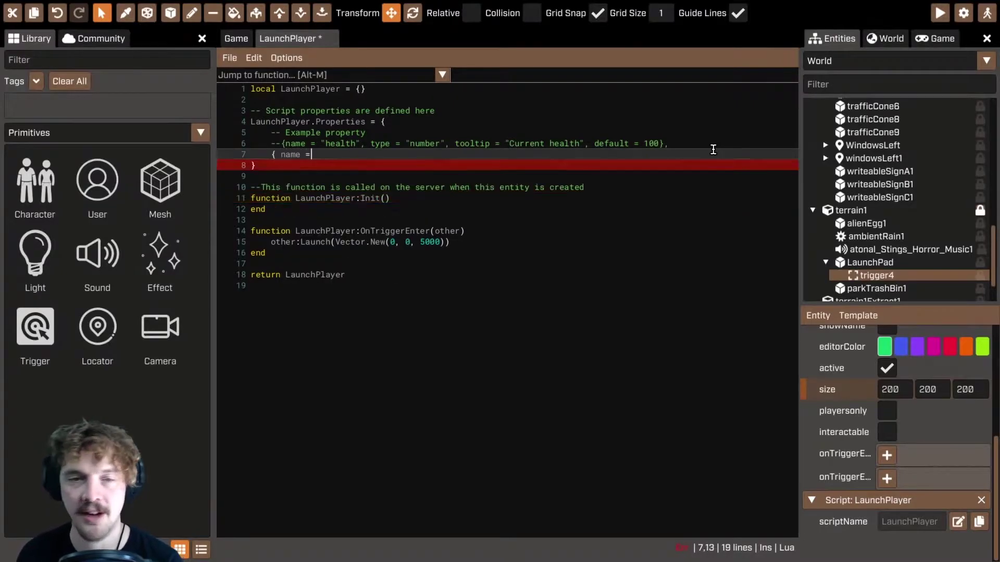
type(" \"launchVe")
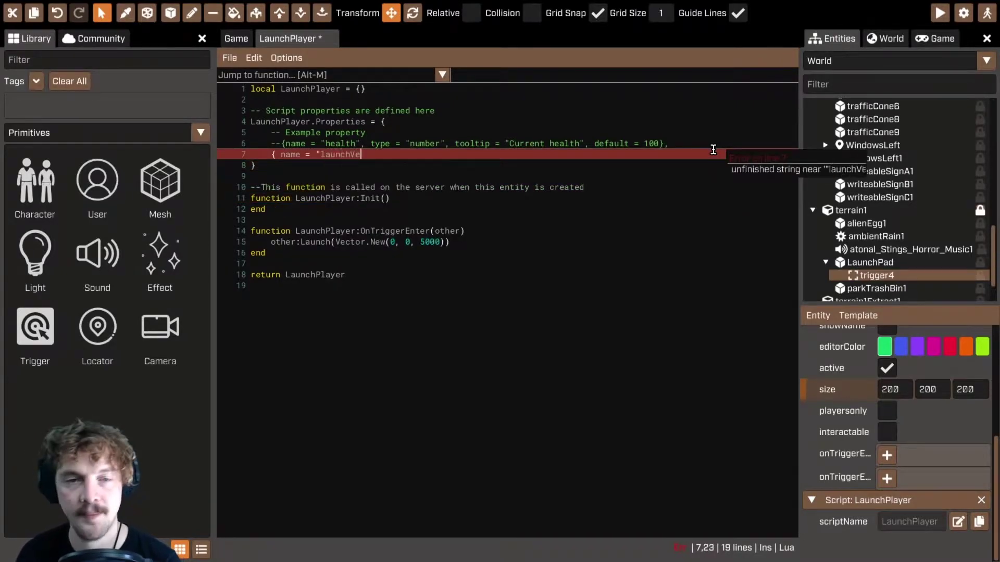
type("ctor\", type")
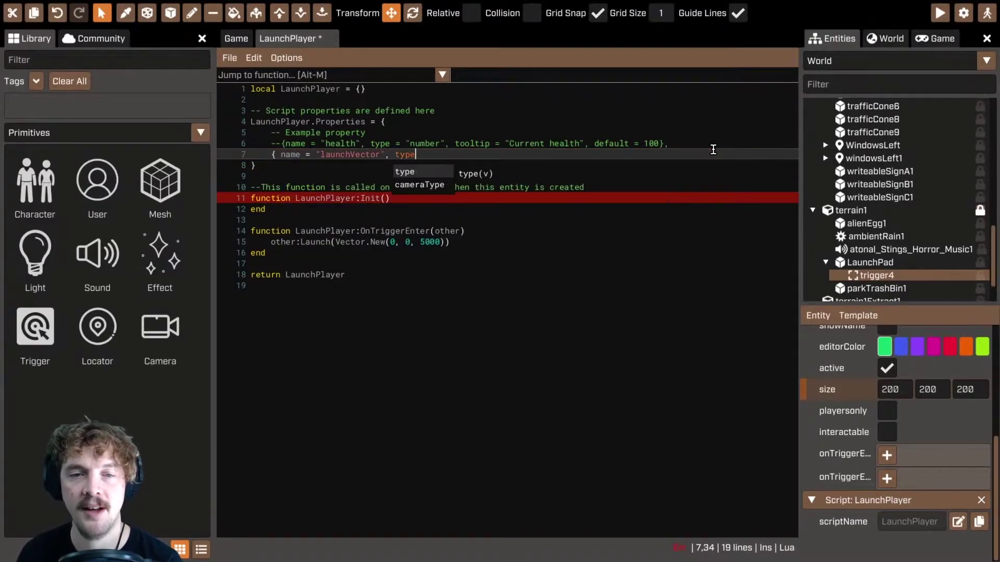
type(" = \"vector\", tooltip")
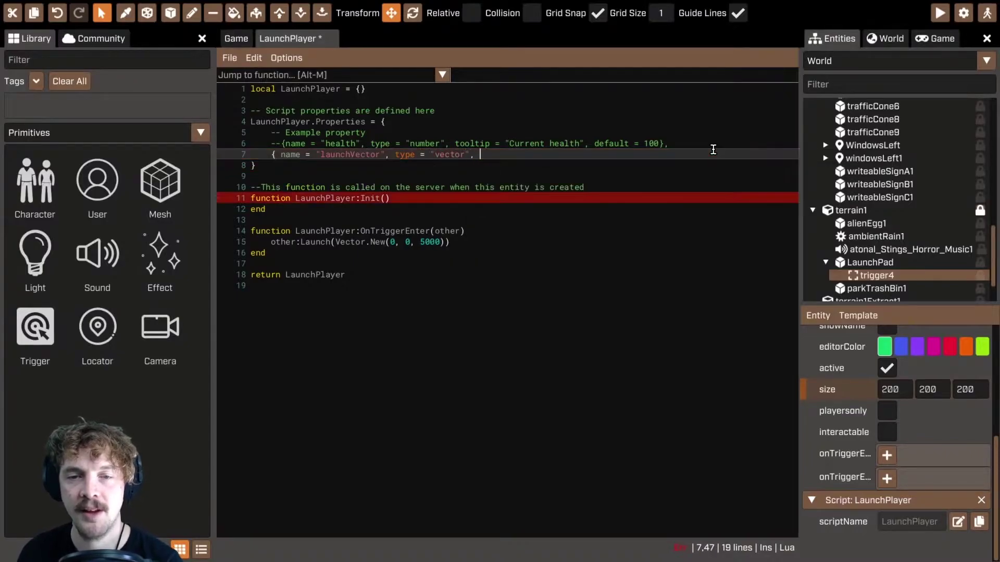
- Complete the launchVector entry with the tooltip "The direction to launch the player", save the script and check the trigger's script properties
mouse_move(847, 432)
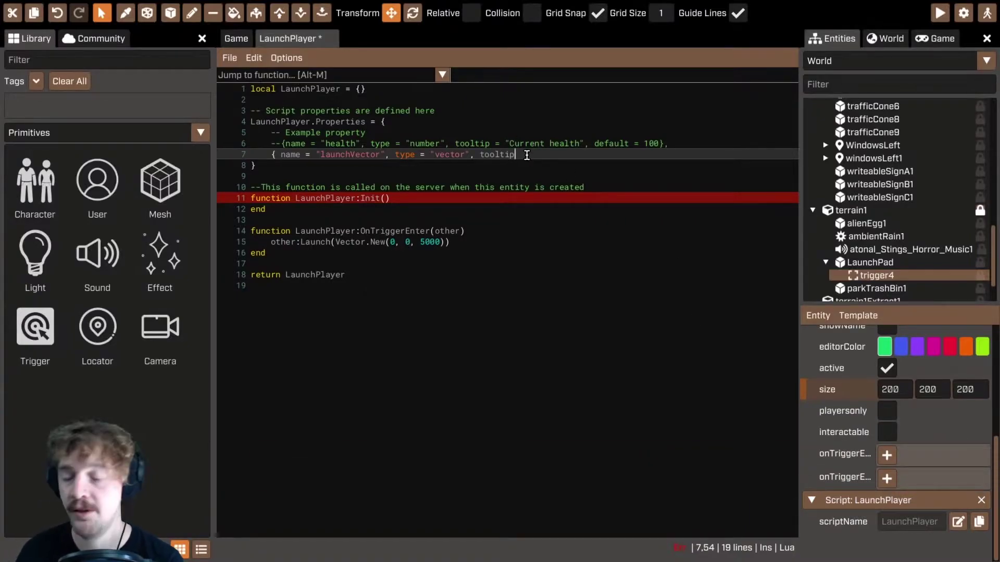
type("= ")
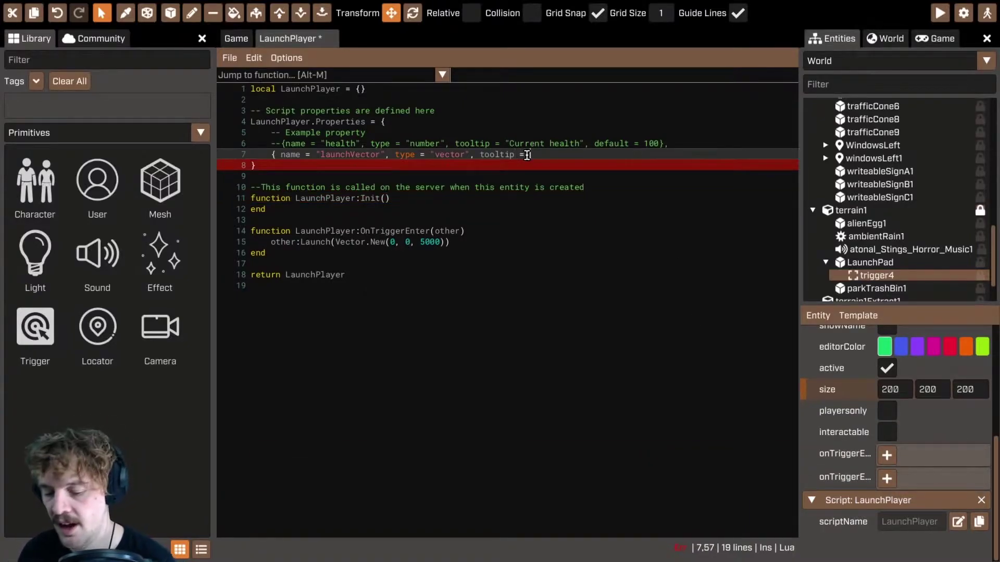
type("\"")
type("The")
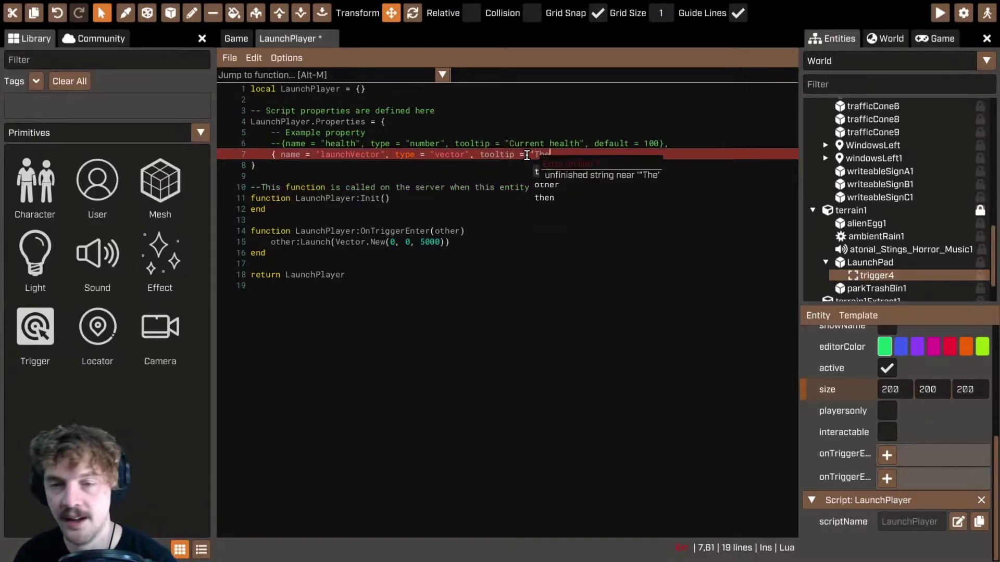
type(" direction to launch the pla")
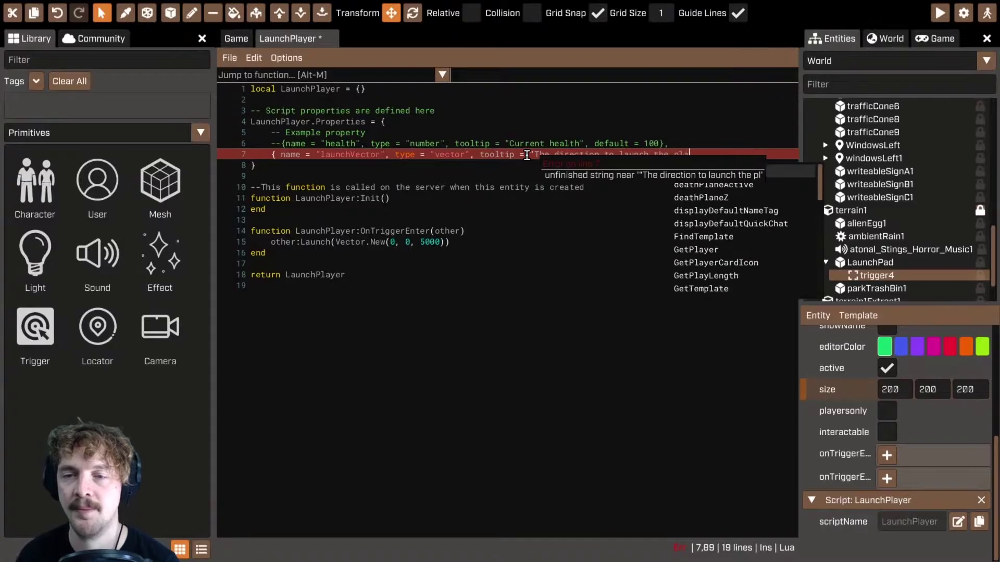
type("yer\"")
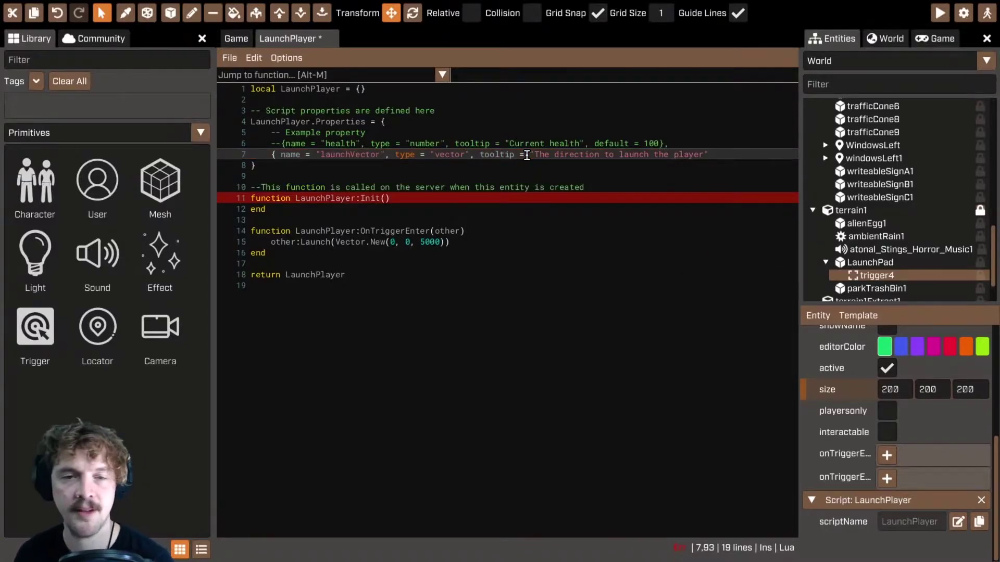
type(" }")
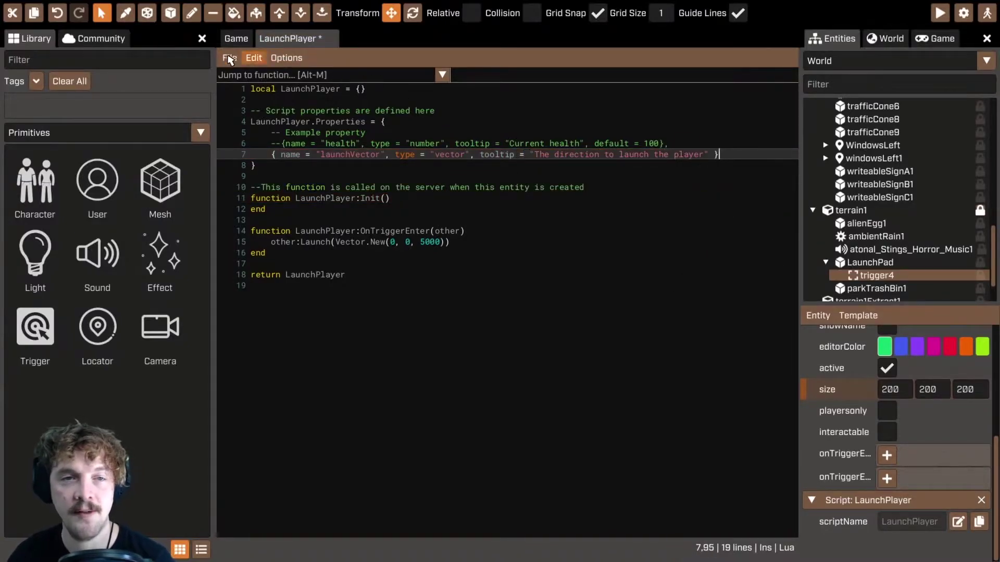
left_click(229, 58)
left_click(231, 90)
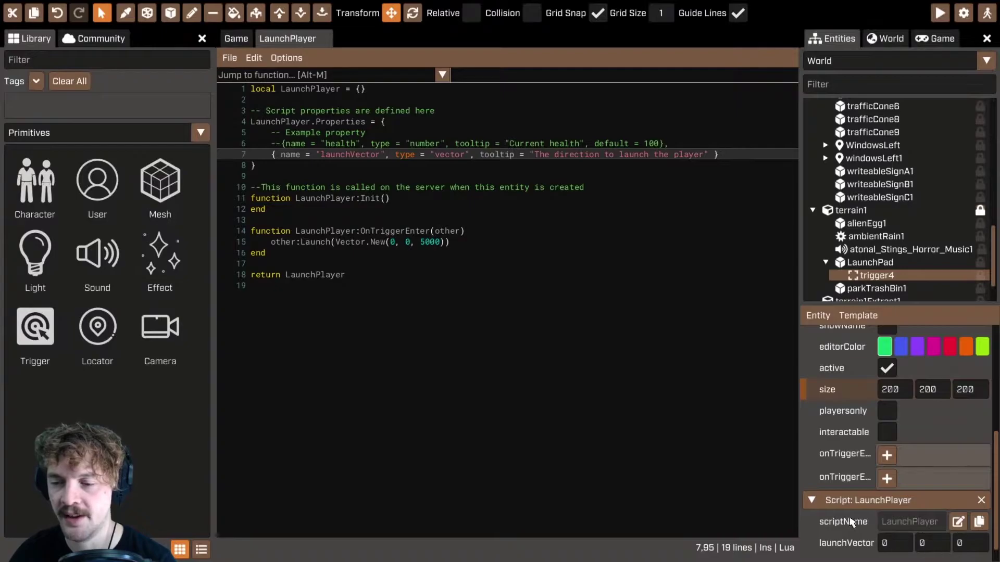
scroll(886, 542, "down", 1)
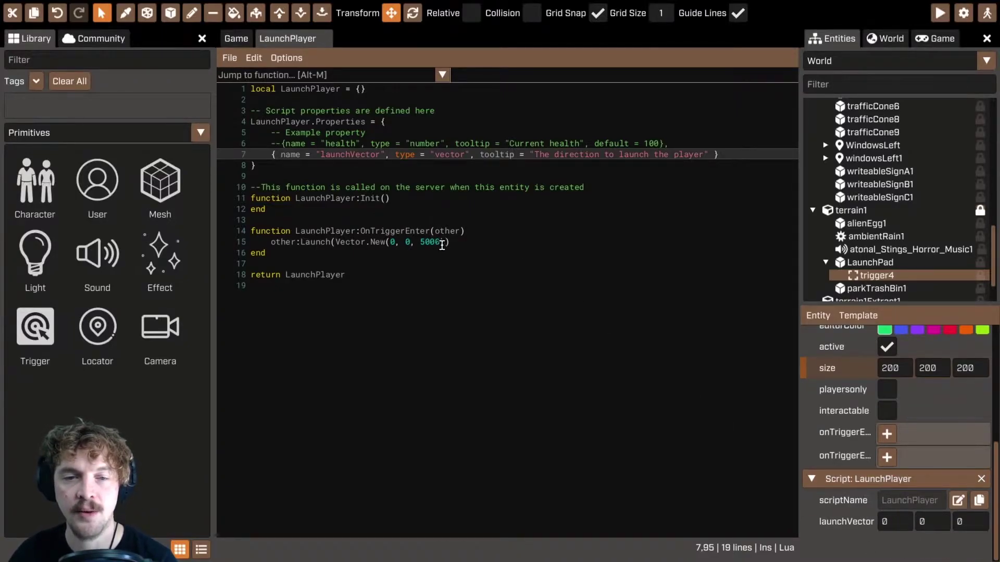
- Remove the hard-coded Vector.New argument from the Launch call in OnTriggerEnter
left_click_drag(336, 241, 444, 243)
left_click(443, 260)
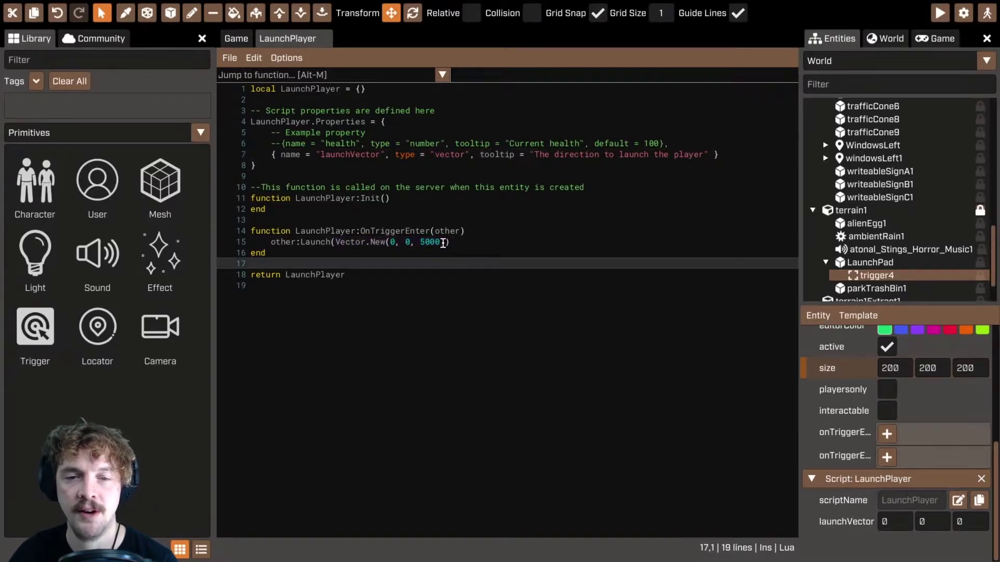
left_click(447, 242)
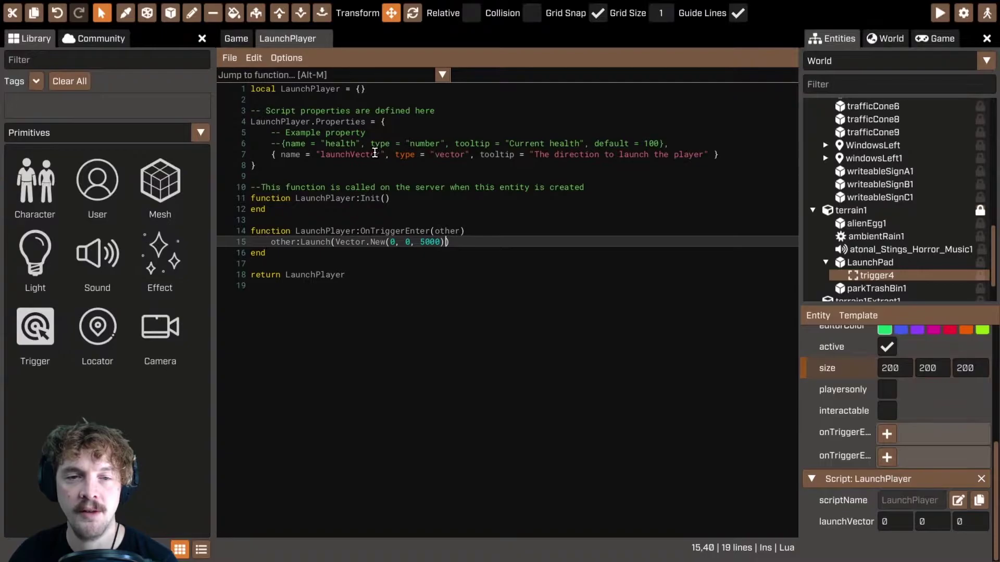
double_click(372, 152)
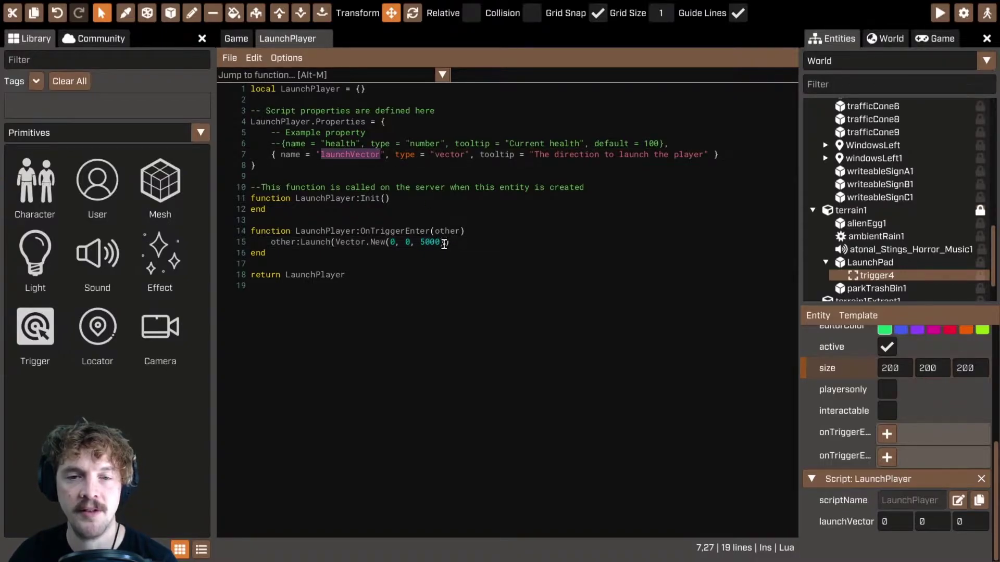
left_click(443, 244)
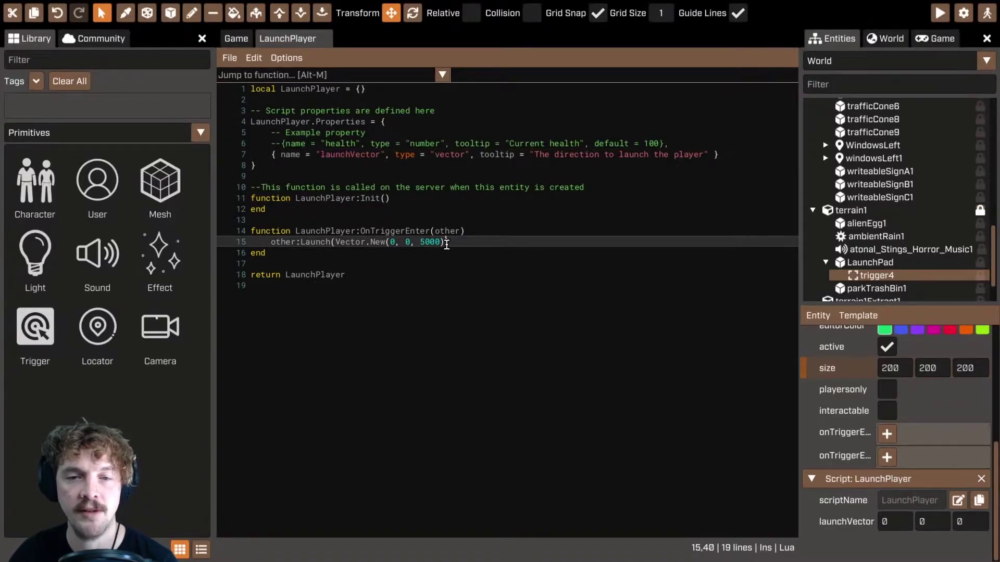
left_click_drag(437, 241, 336, 245)
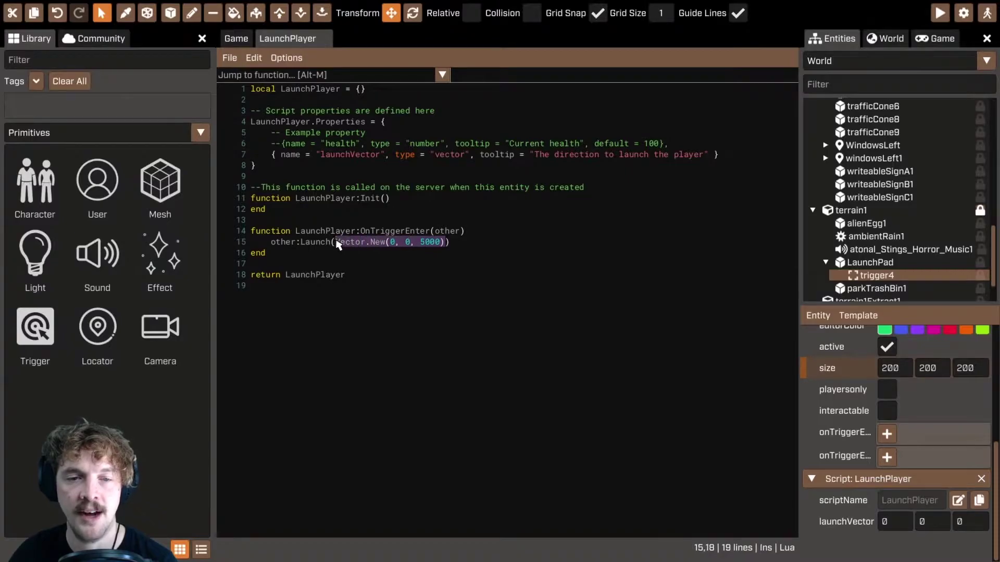
key("BackSpace")
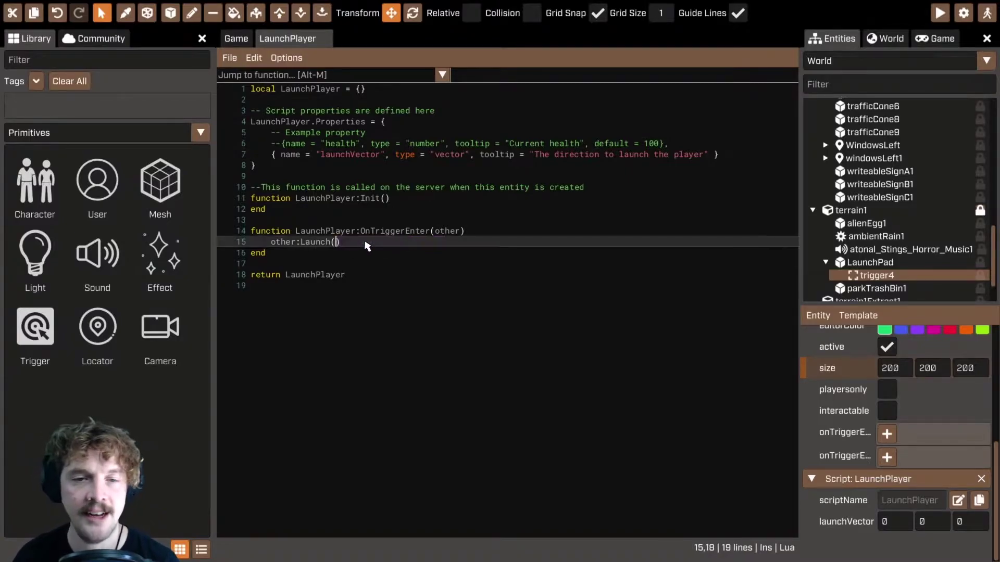
key("Right")
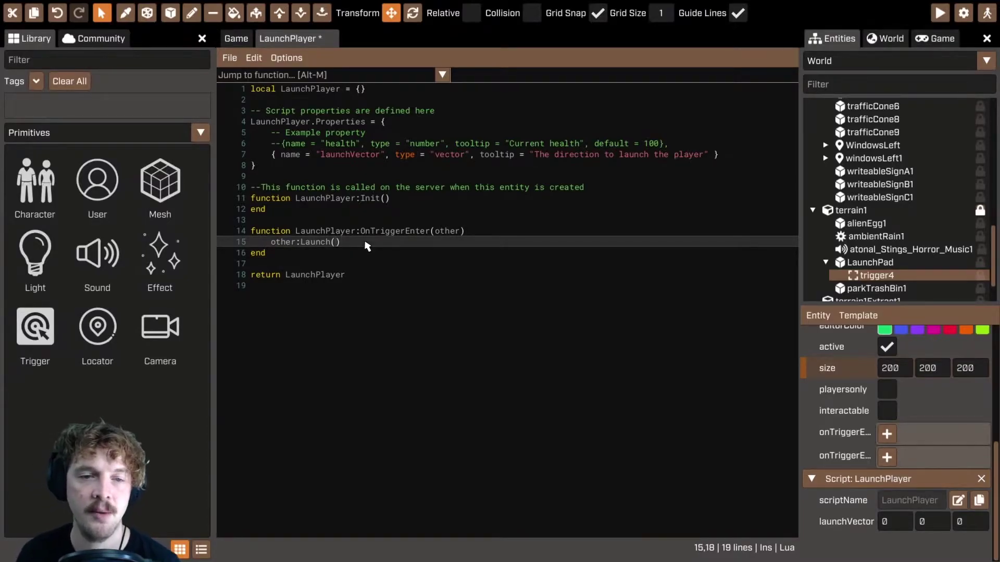
- Pass self.properties.launchVector as the argument of the Launch call and save the script
type("self.properties")
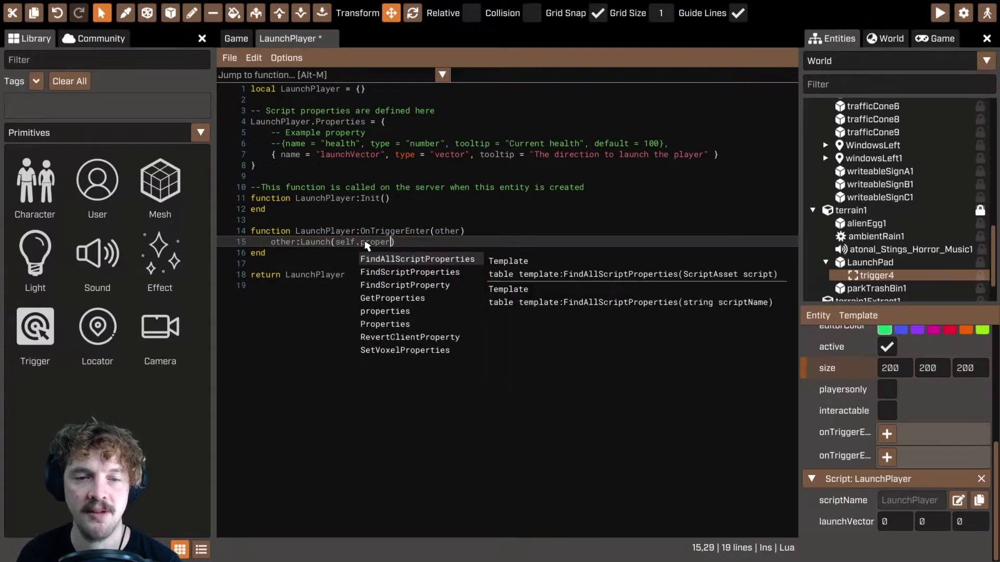
key("Down")
key("Down")
key("Down")
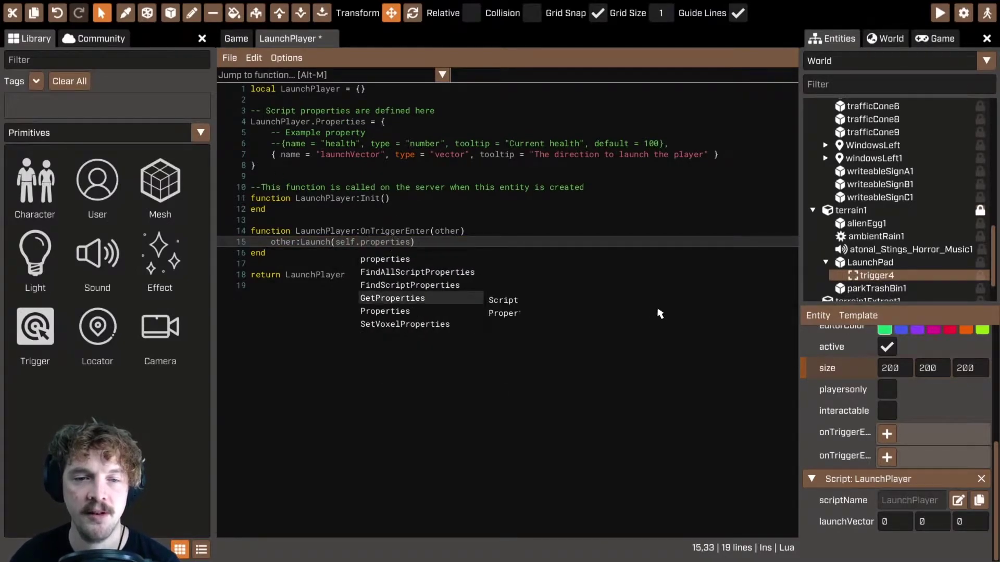
type(".launc")
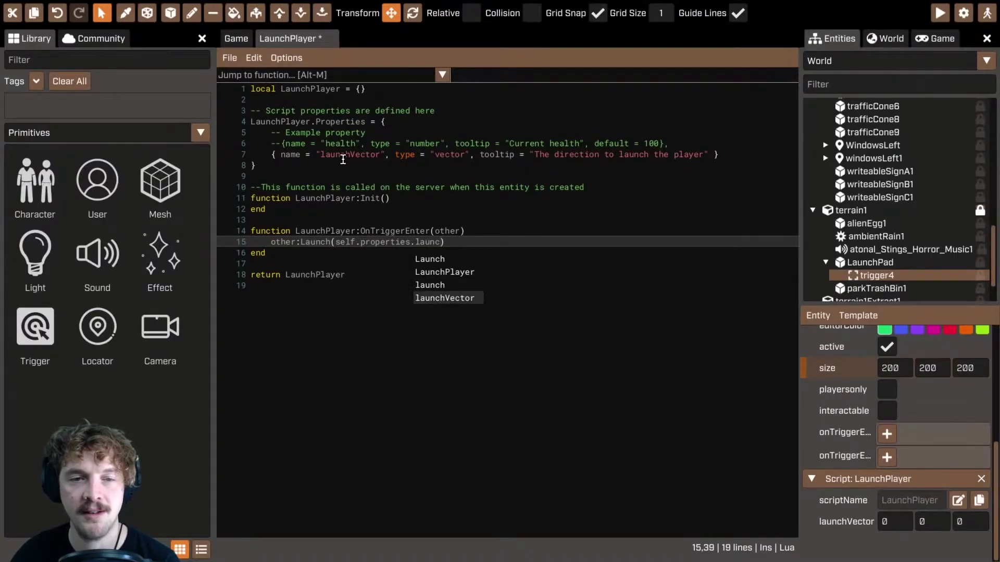
left_click(446, 297)
left_click(510, 239)
key("ctrl+s")
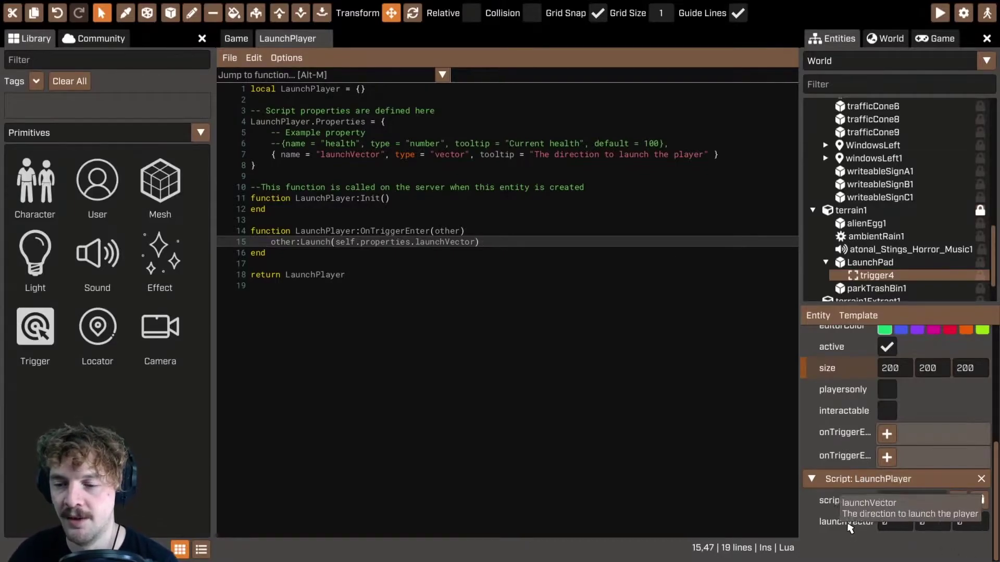
- Set the z component of the trigger's launchVector property to 3000
left_click(884, 521)
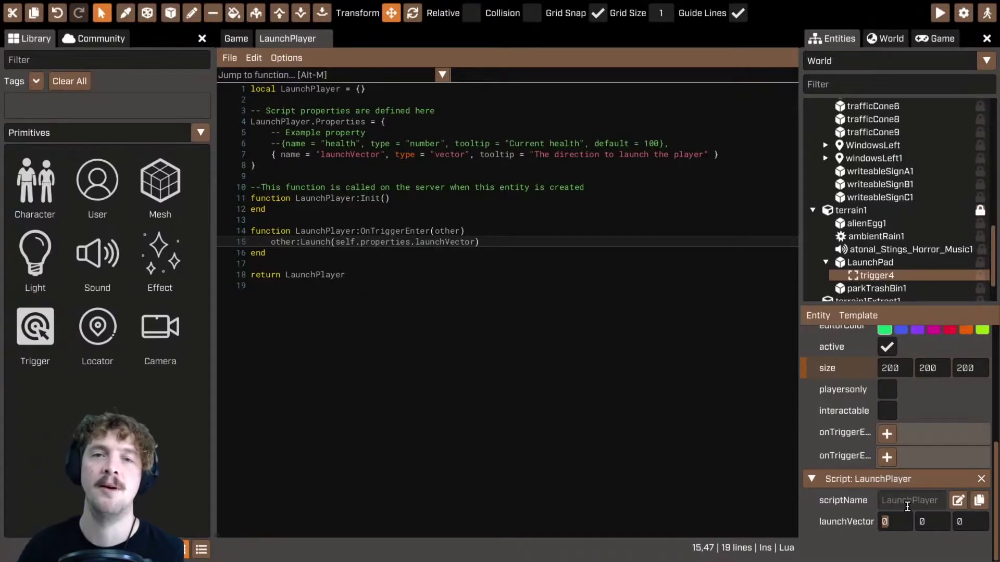
left_click(975, 519)
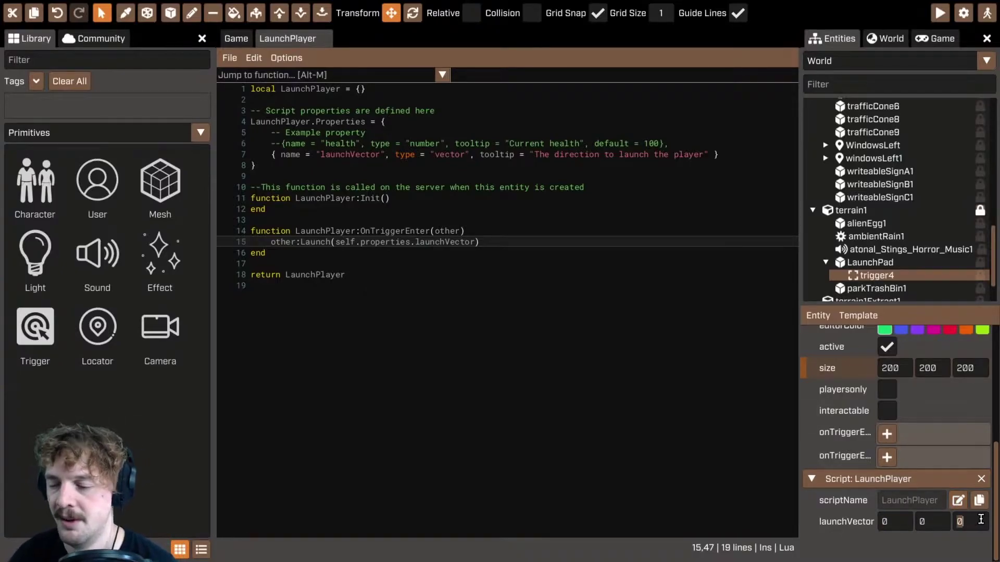
type("3000")
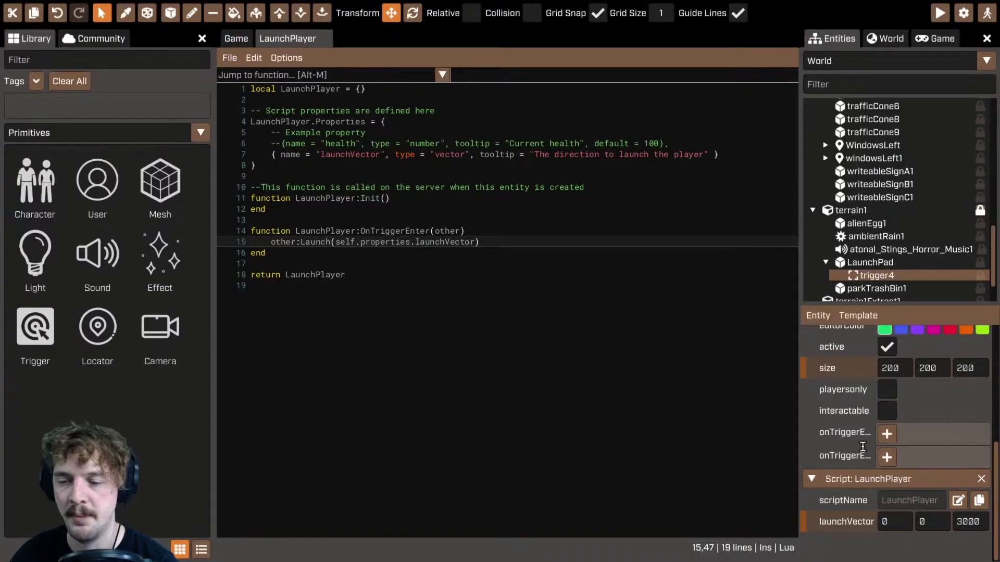
- Play-test the game by moving the character onto the launch pad, and return to edit mode
key("F5")
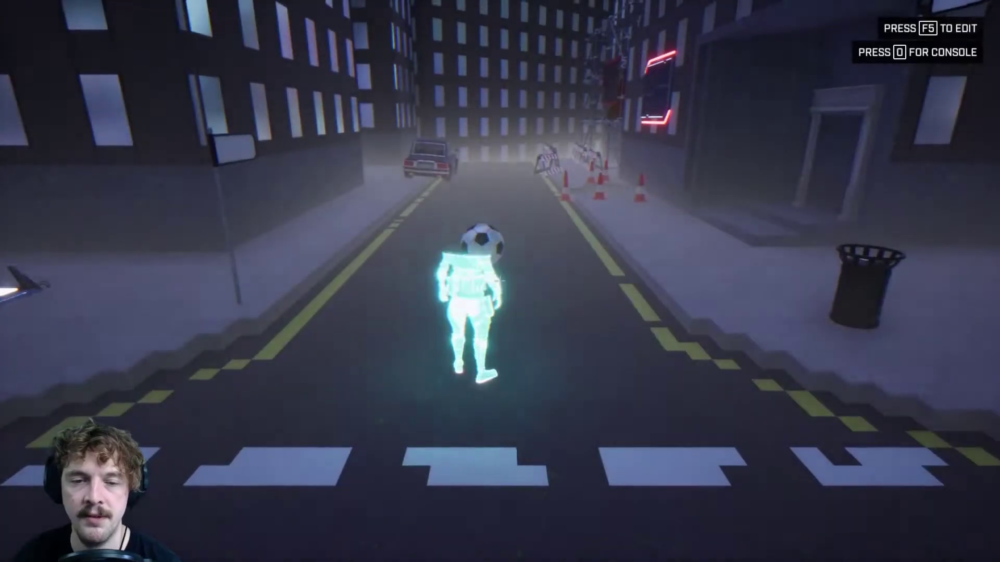
key("w")
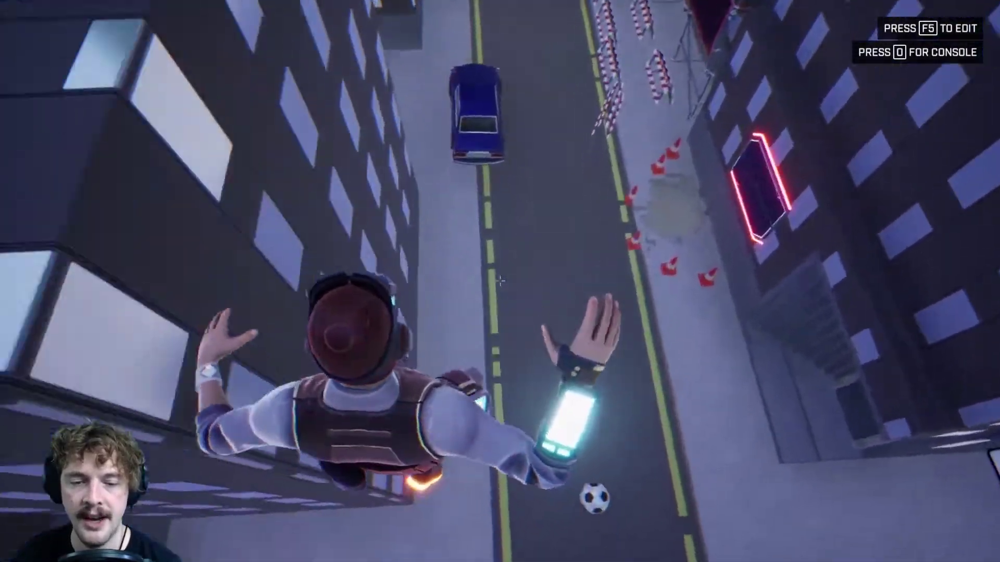
key("w")
key("w")
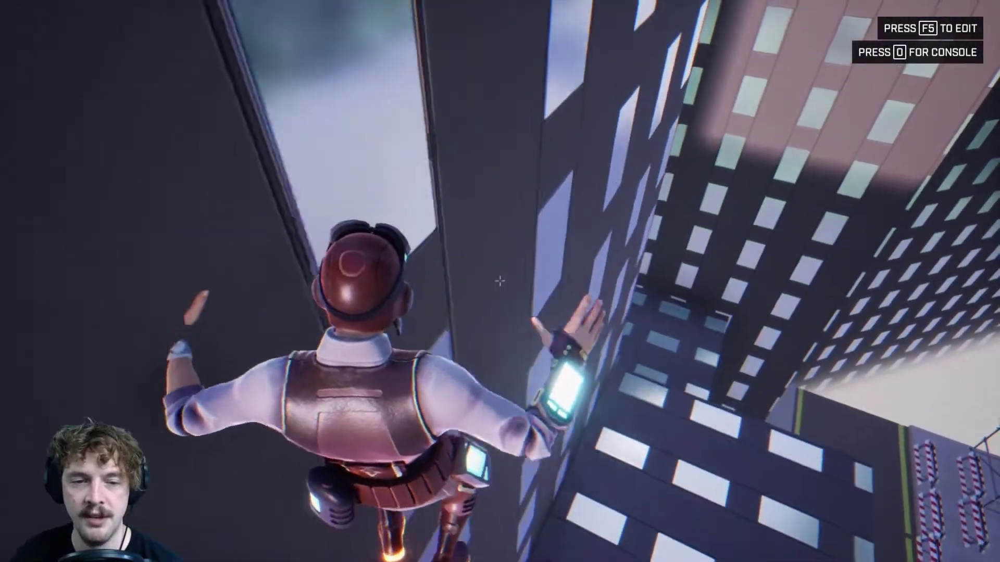
key("F5")
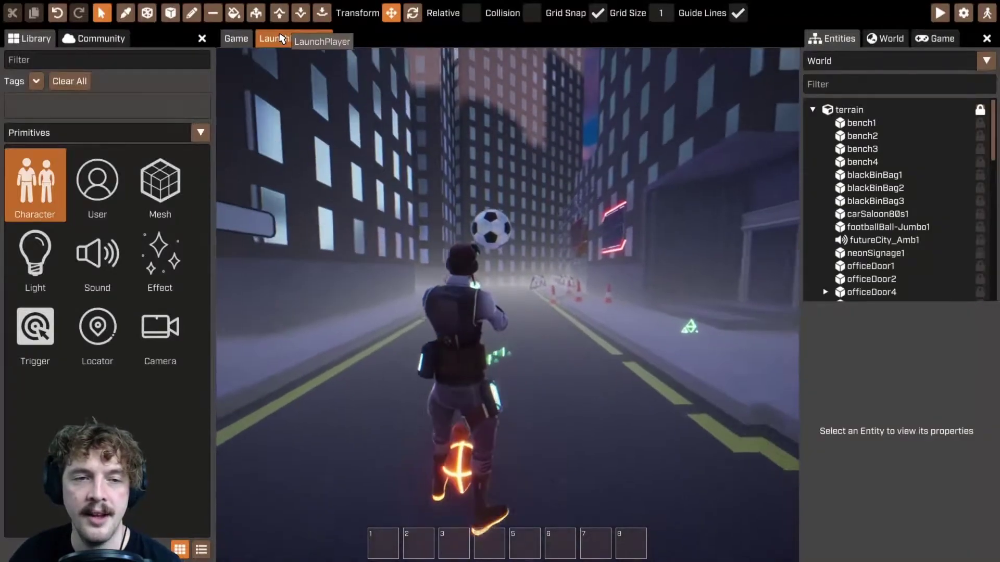
- Return to the game view and select the launch pad mesh on the pavement
left_click(277, 39)
left_click(236, 39)
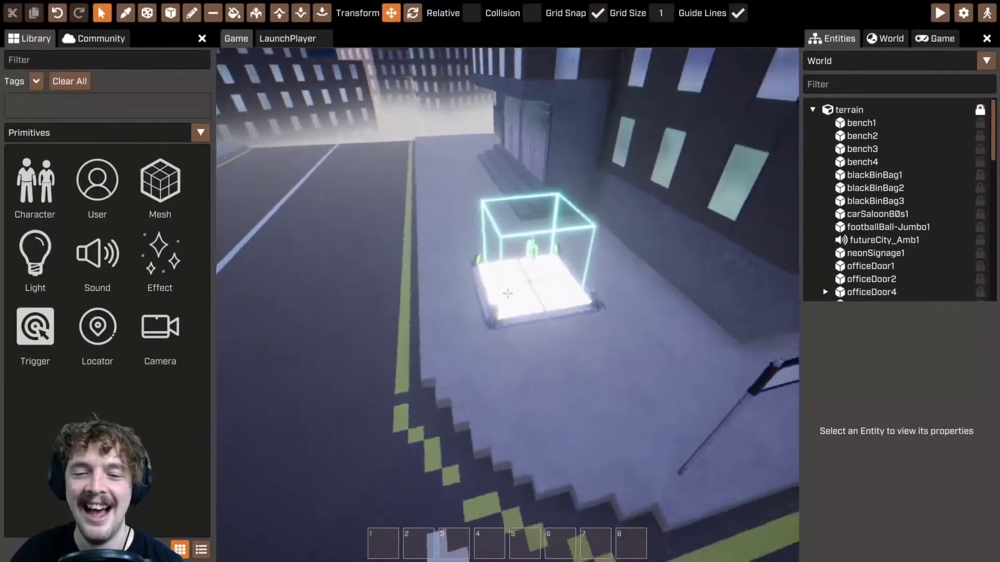
left_click(518, 260)
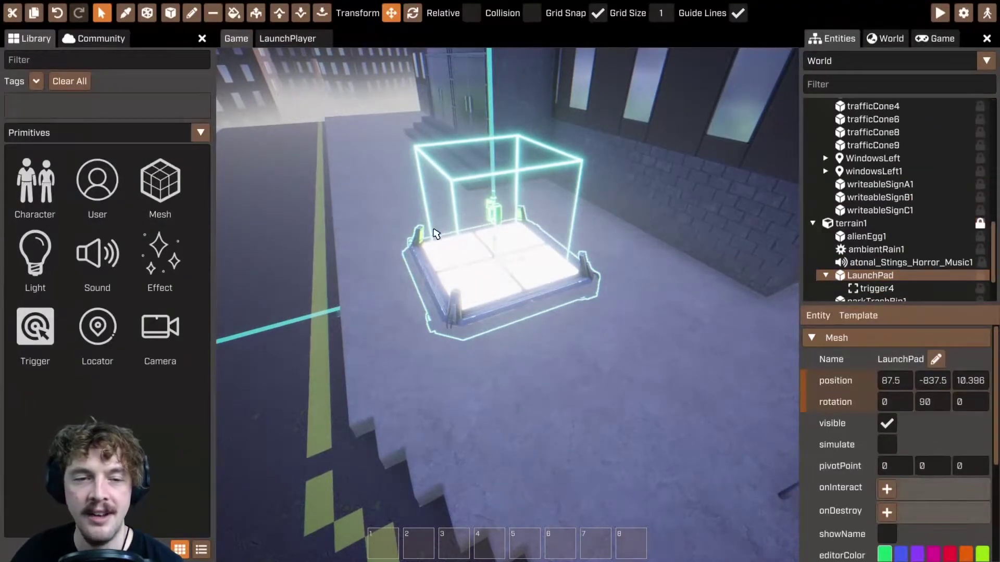
left_click(90, 136)
left_click(87, 136)
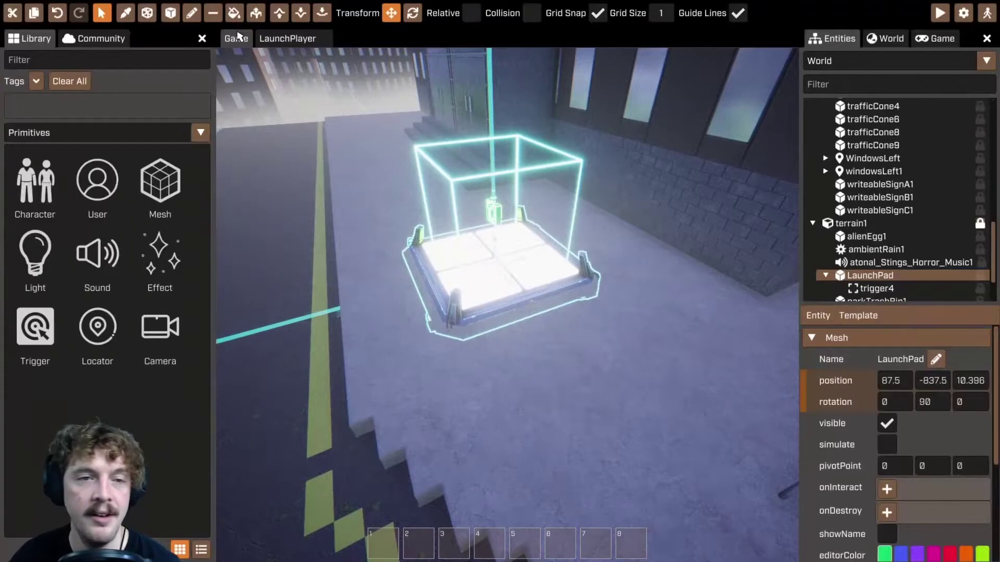
- Begin a second entry in LaunchPlayer.Properties with the name "launchSound" and the type "soundasset"
left_click(267, 38)
left_click(739, 155)
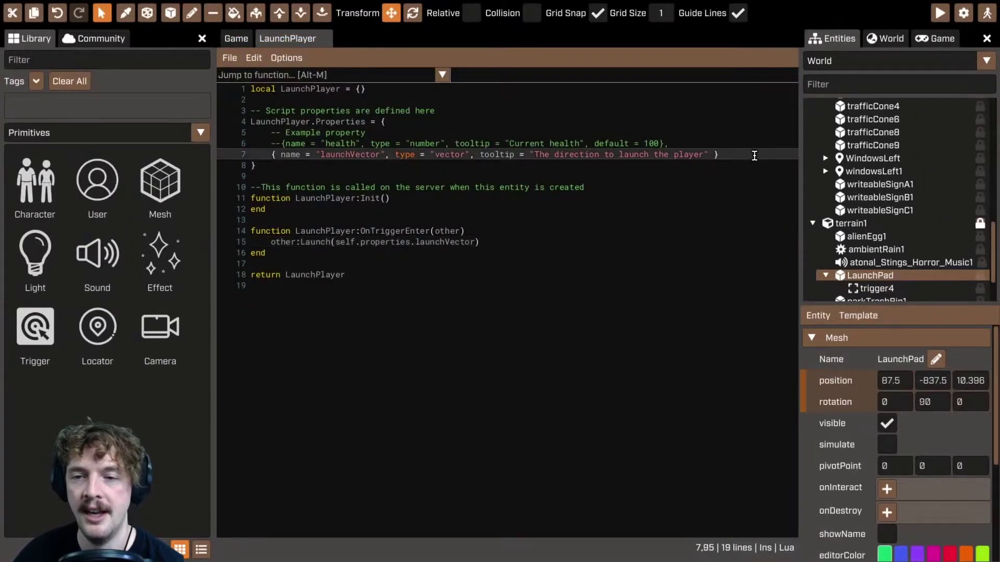
type(",")
key("Return")
type("{ nam")
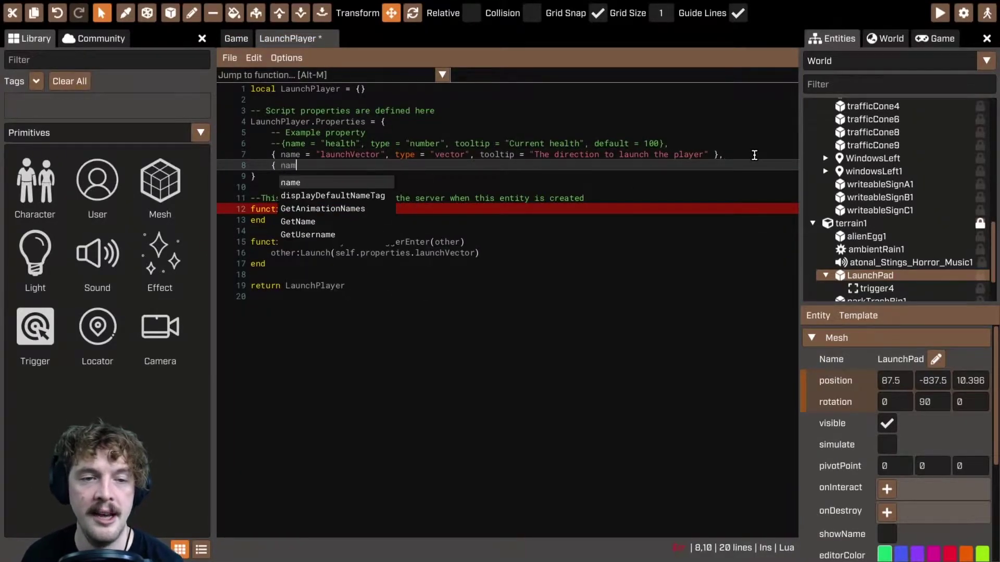
type("e = \"launchSo")
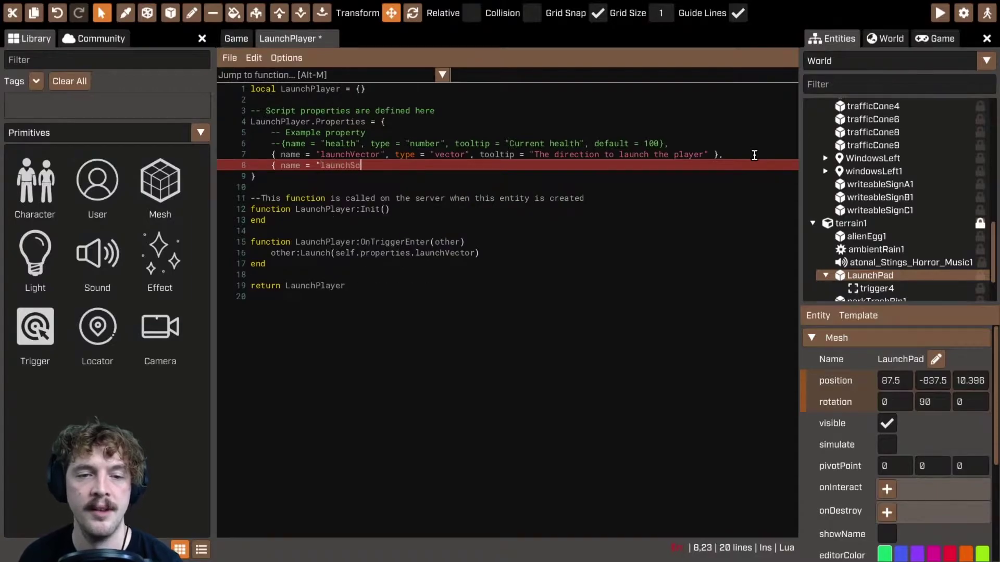
type("und\", type = \"soundass")
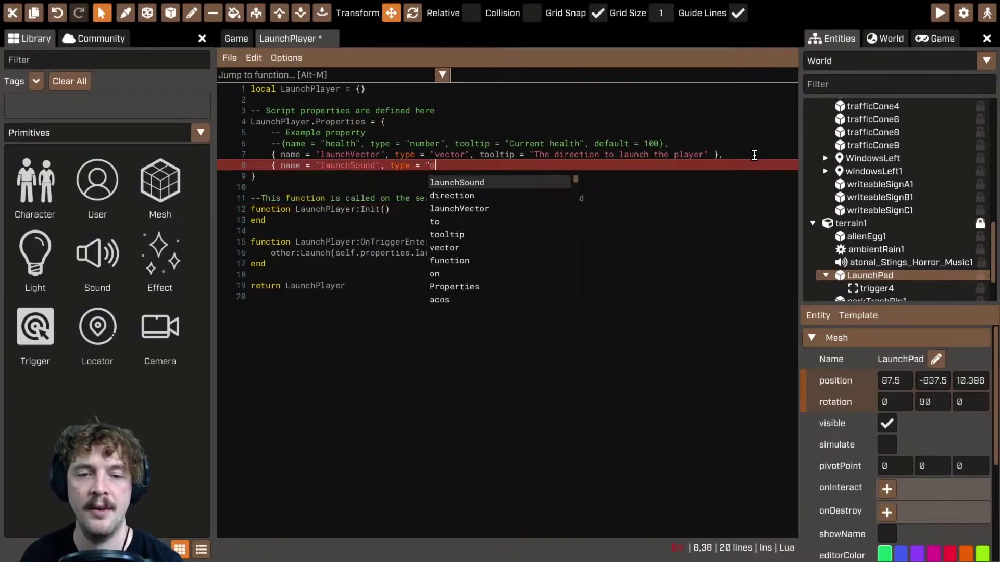
type("et\"")
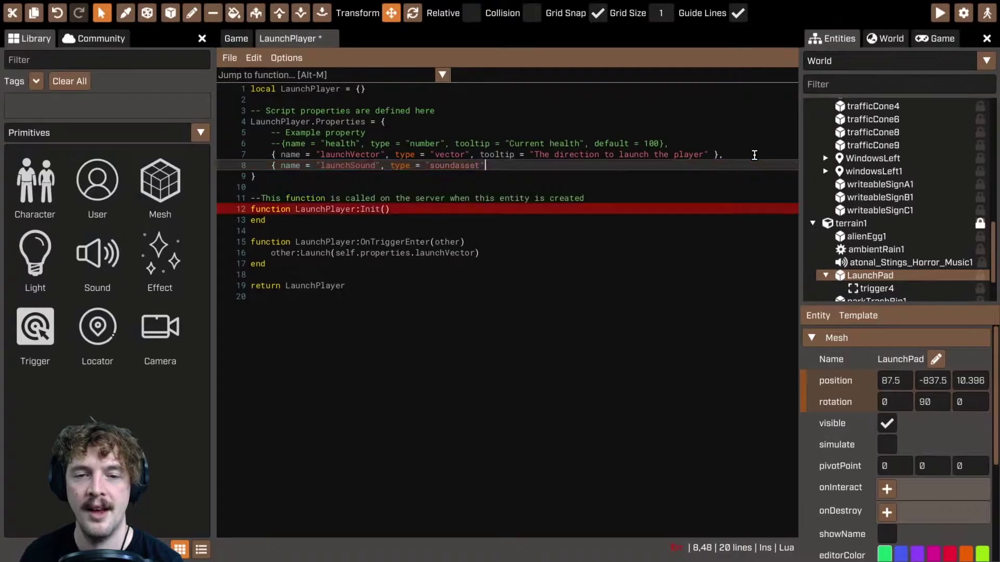
- Give launchSound the tooltip "The sound to play when the player is launched", close the entry and save the script
type(", tooltip = ")
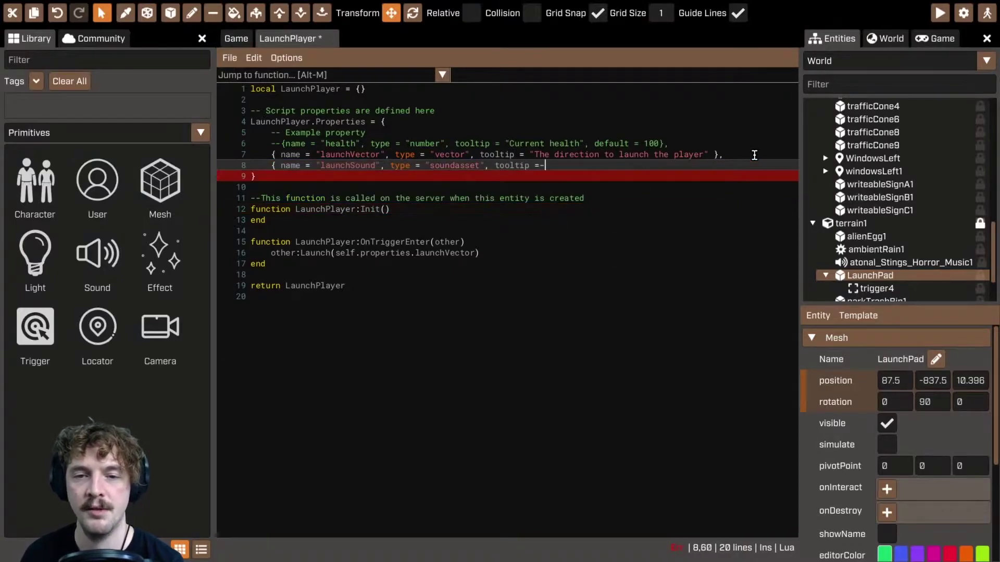
type("\"The so")
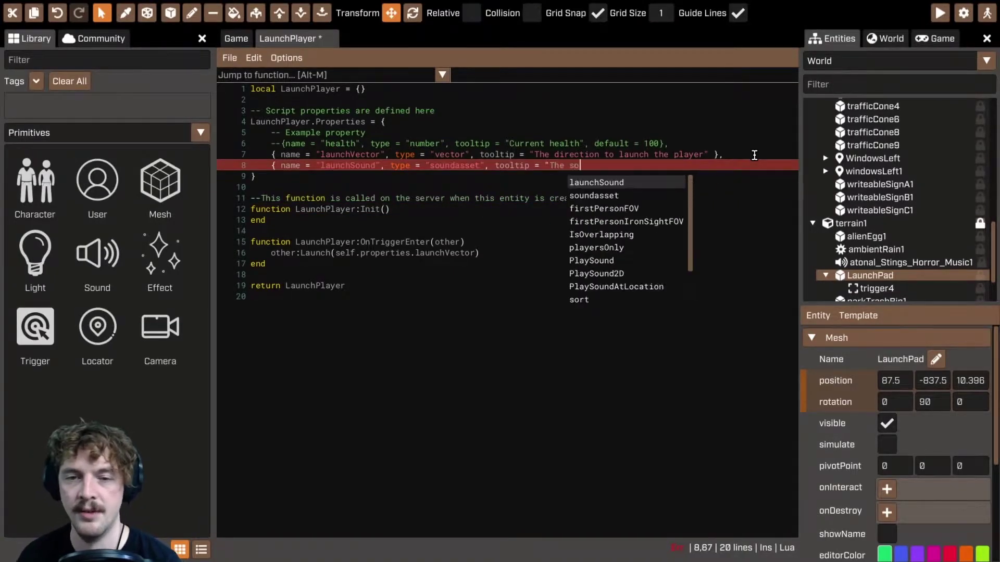
type("und to play when the ")
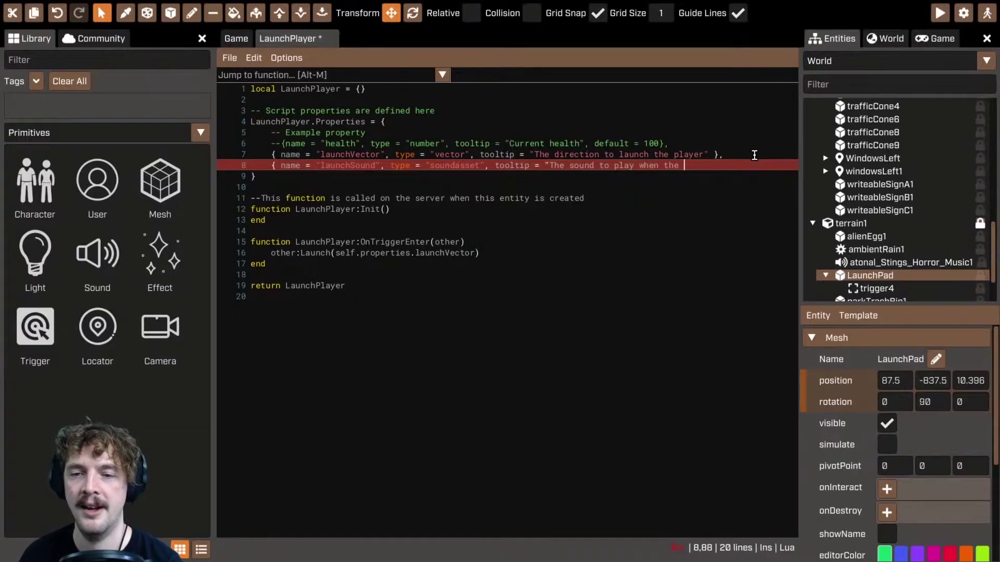
type("player is launched\" }")
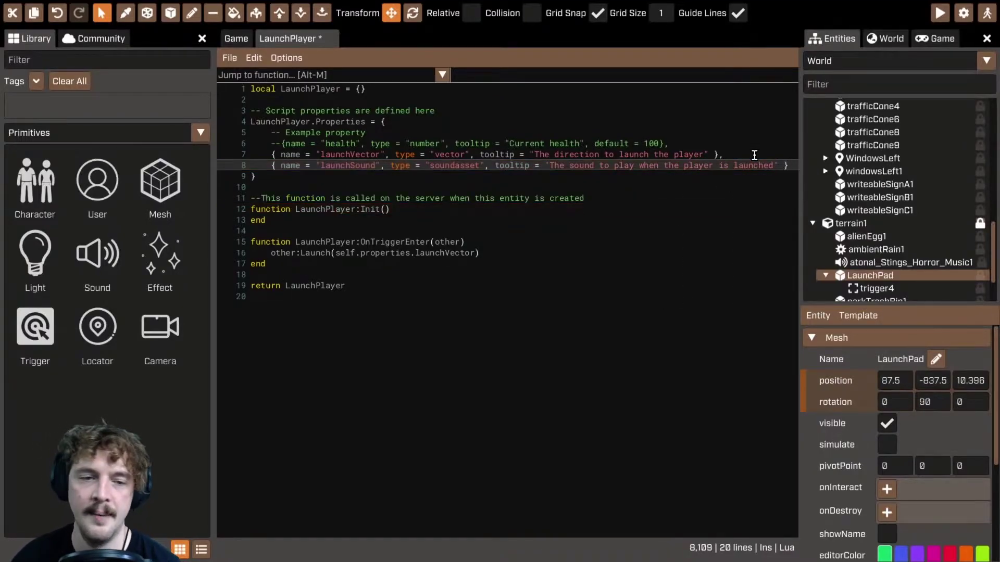
key("ctrl+s")
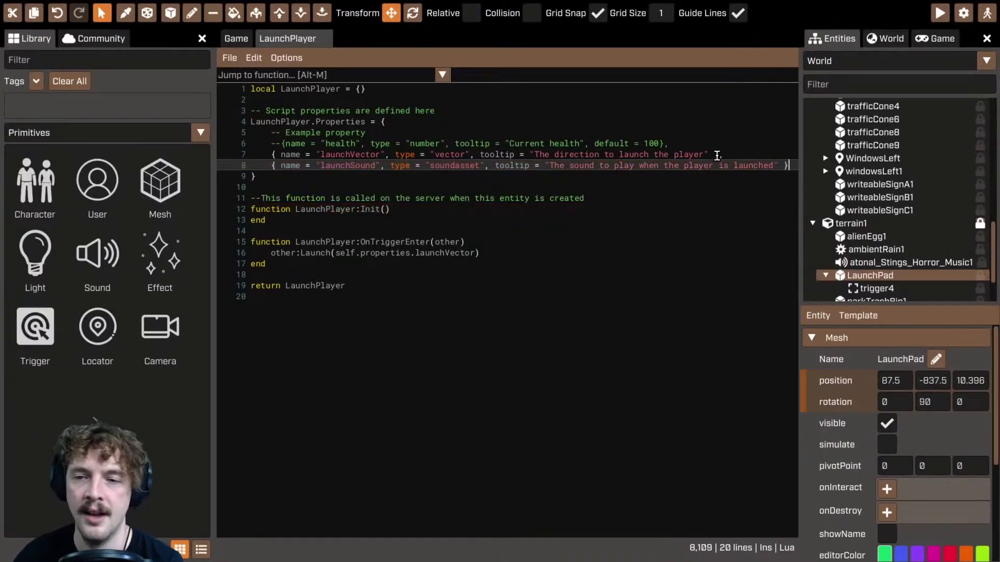
left_click(723, 155)
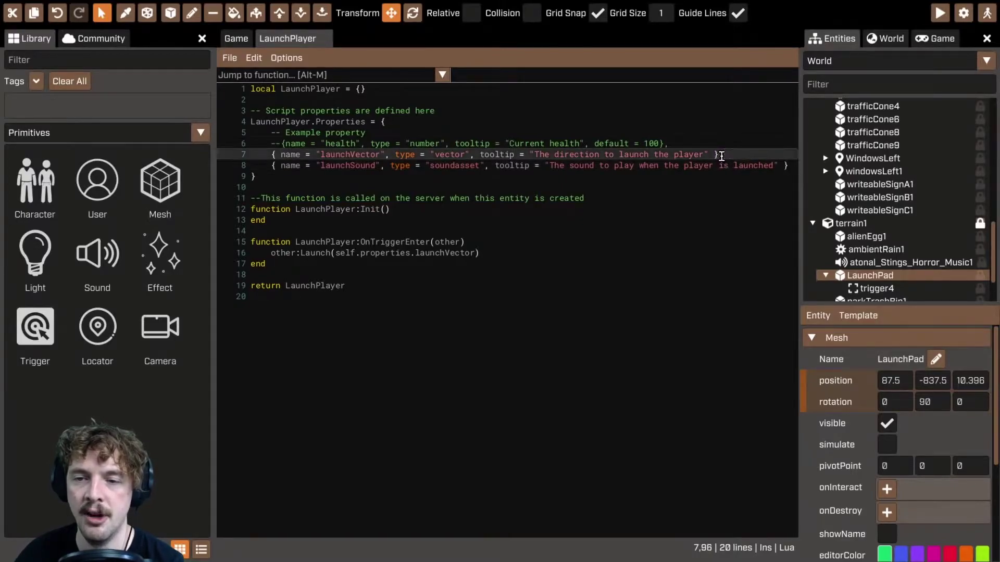
key("Left")
left_click(273, 156)
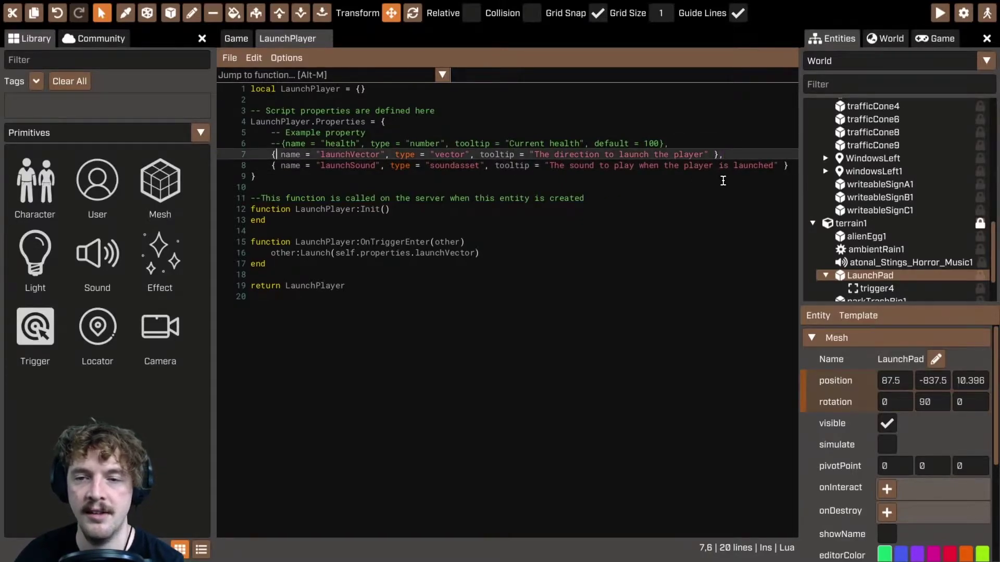
left_click_drag(263, 157, 719, 155)
left_click(724, 154)
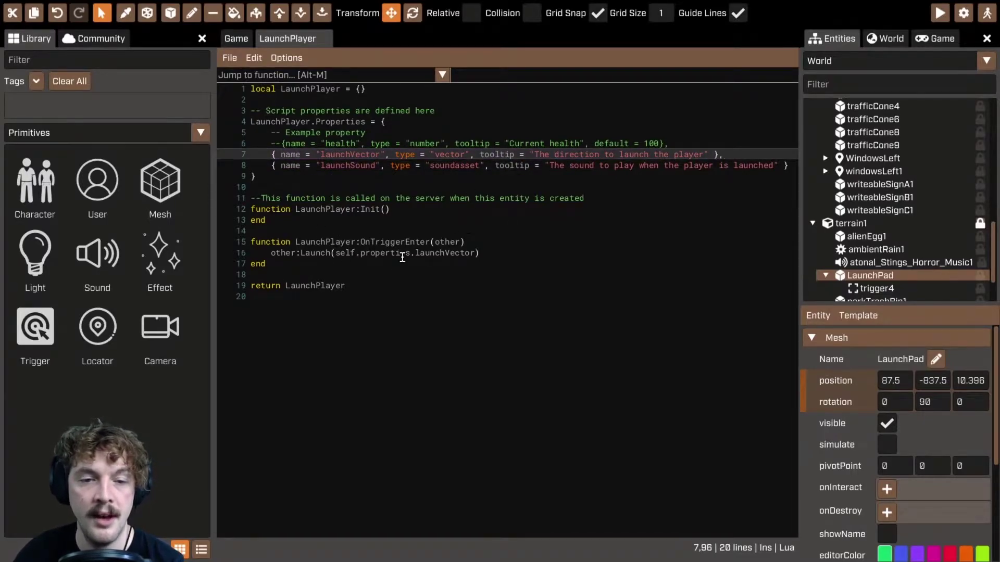
- Add a self:GetEntity():PlaySound call below the Launch call in OnTriggerEnter
left_click(531, 253)
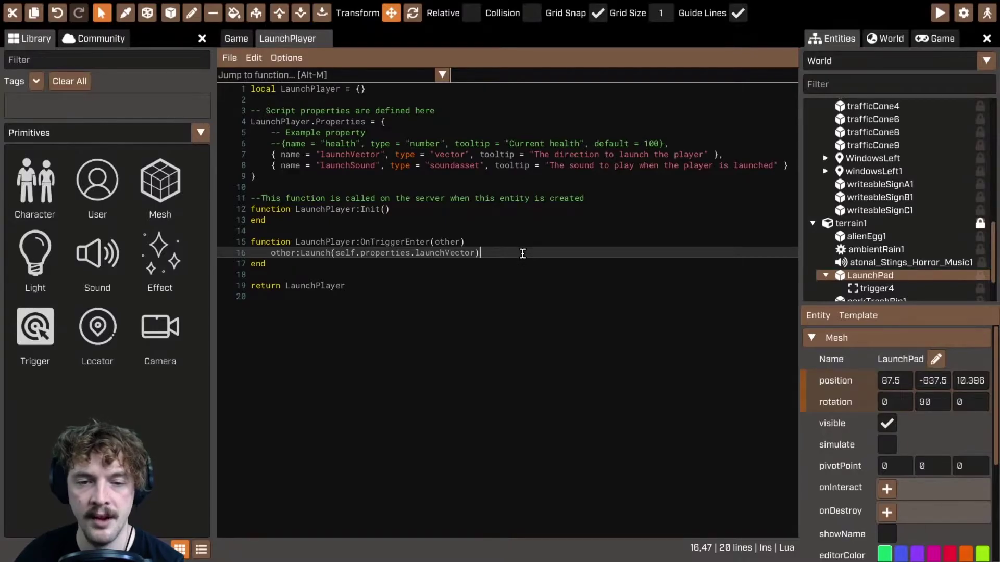
key("Return")
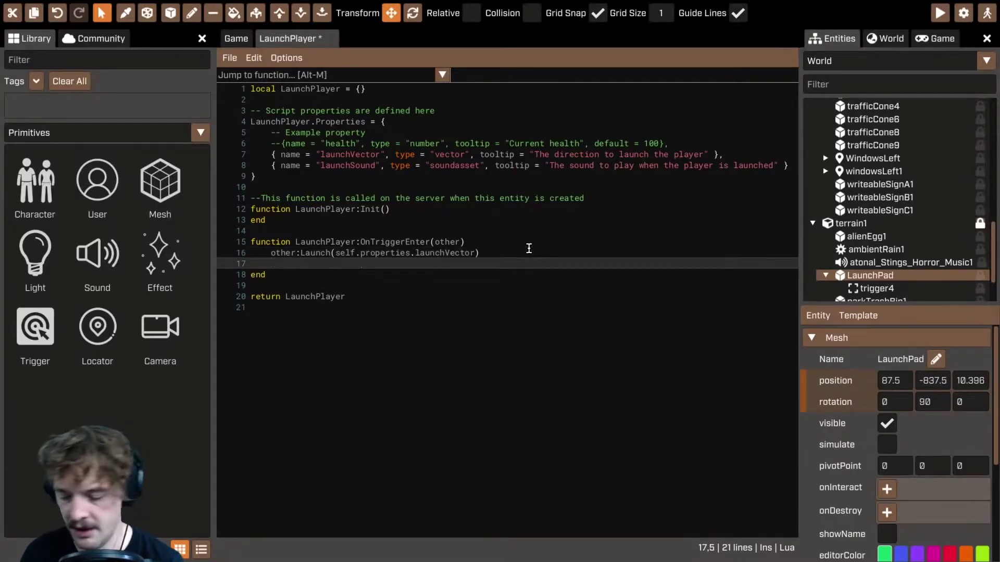
type("self:GetEntity():")
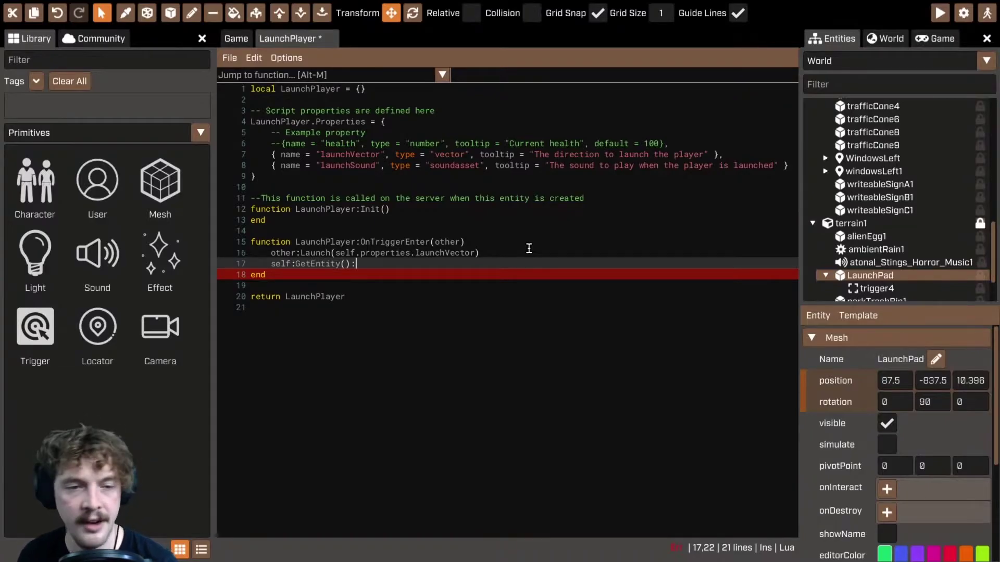
type("Play")
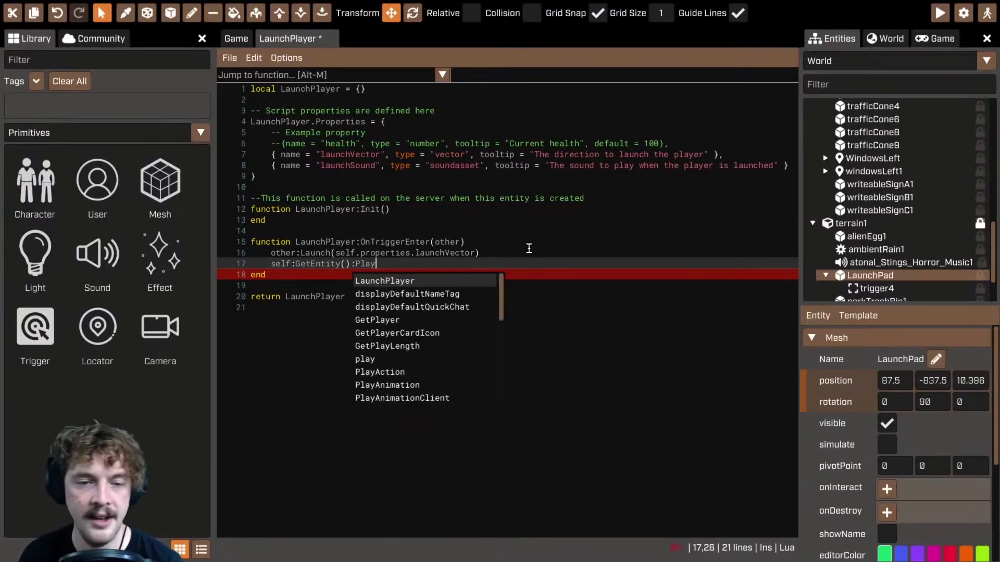
type("S")
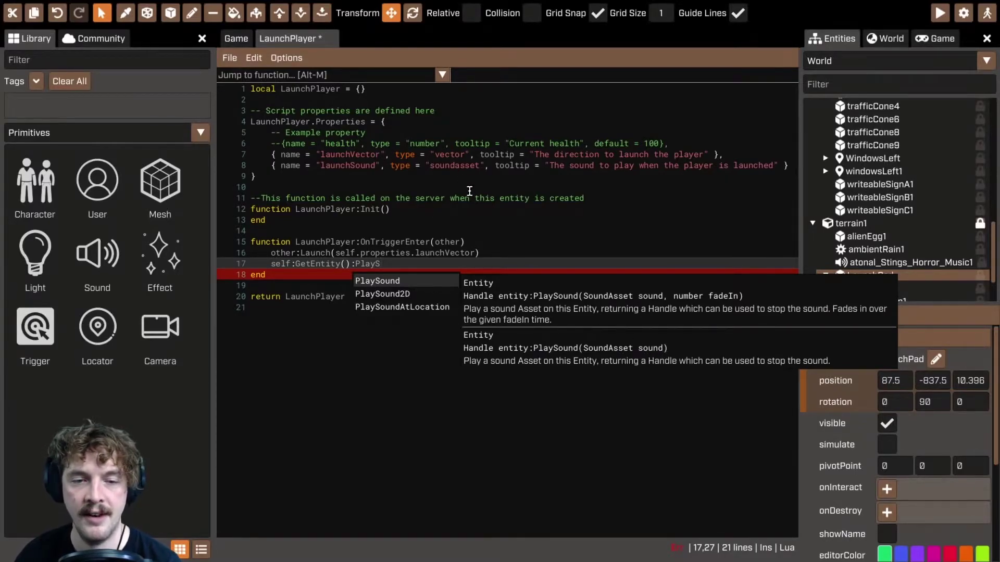
key("Return")
type("(")
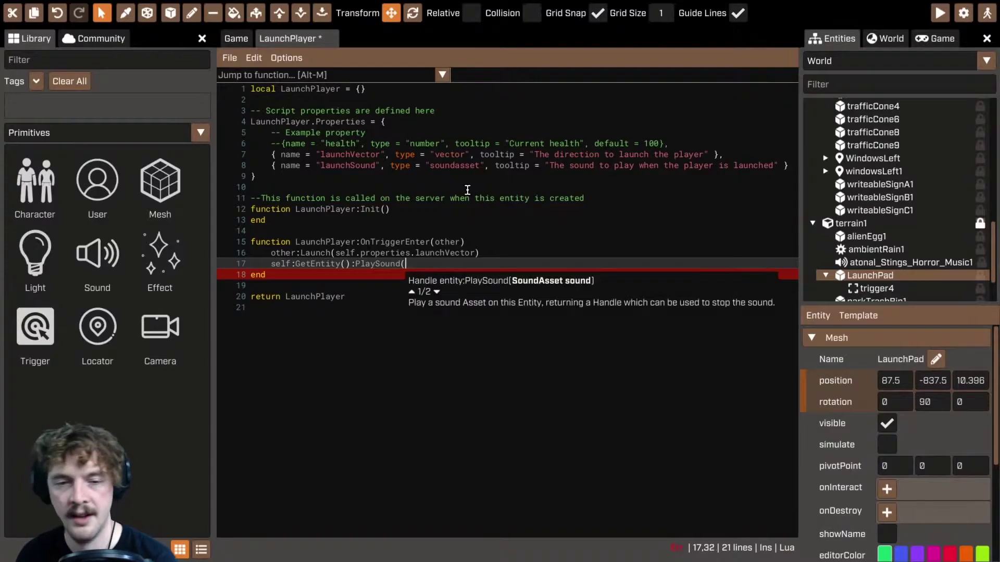
- Pass self.properties.launchSound as the argument of the PlaySound call and save the script
type("self.properties.")
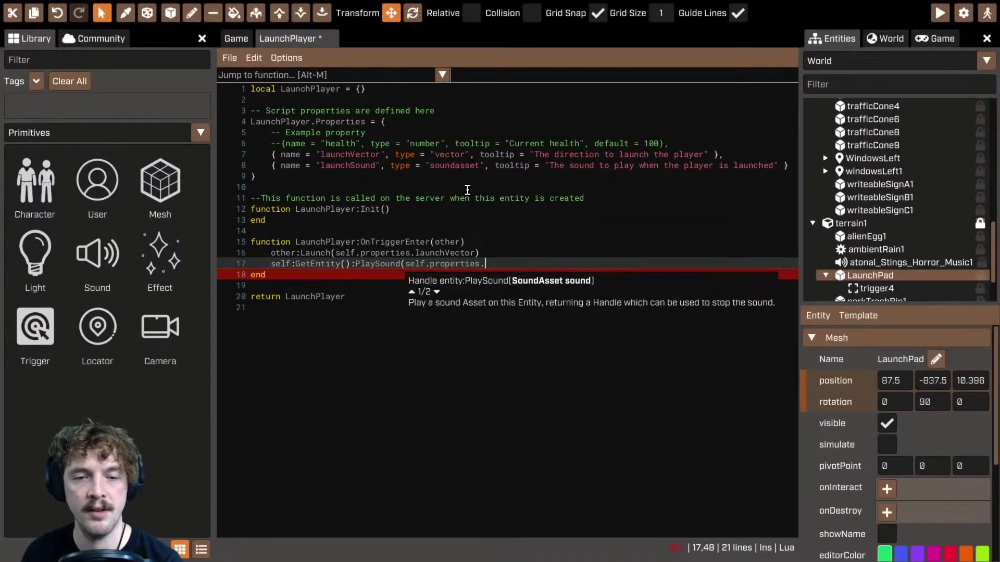
type("launch")
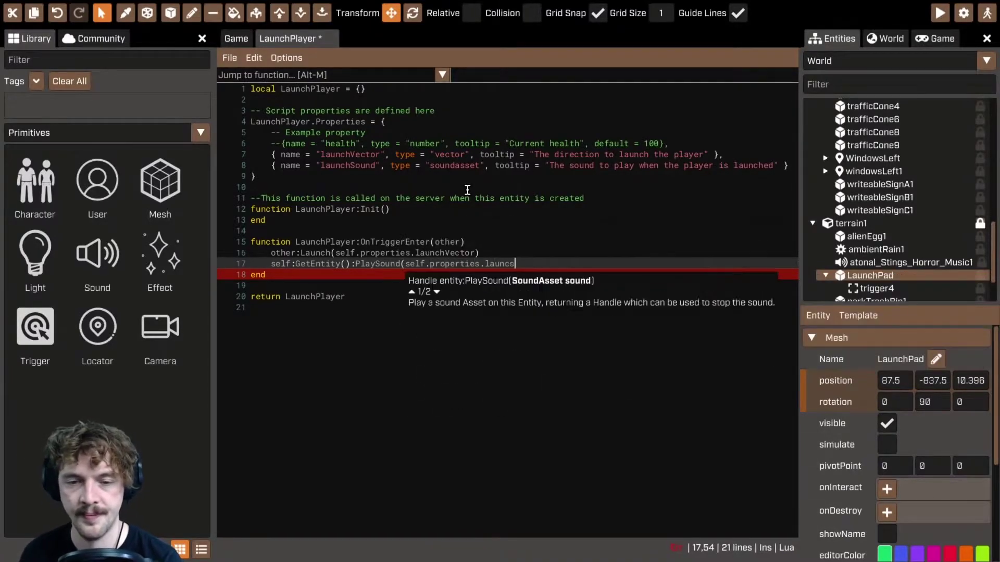
type("ound")
key("BackSpace")
key("BackSpace")
key("BackSpace")
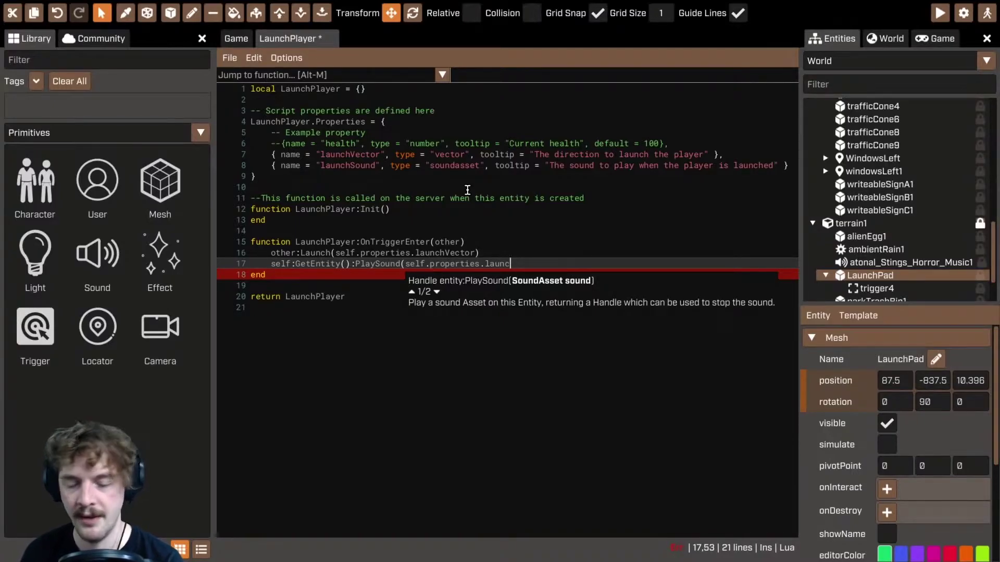
type("h")
key("Down")
key("Down")
key("Down")
key("Down")
key("Down")
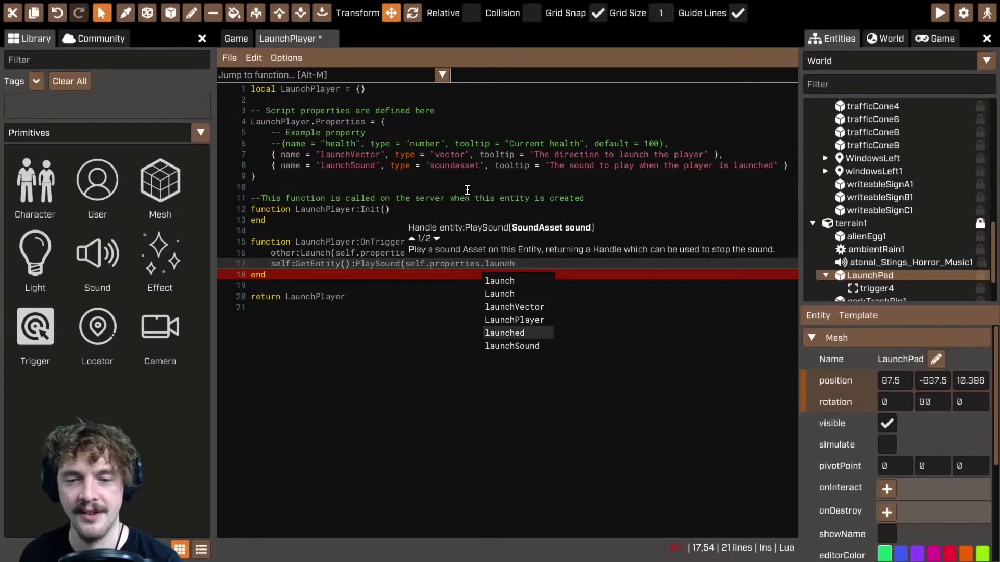
key("Return")
type(")")
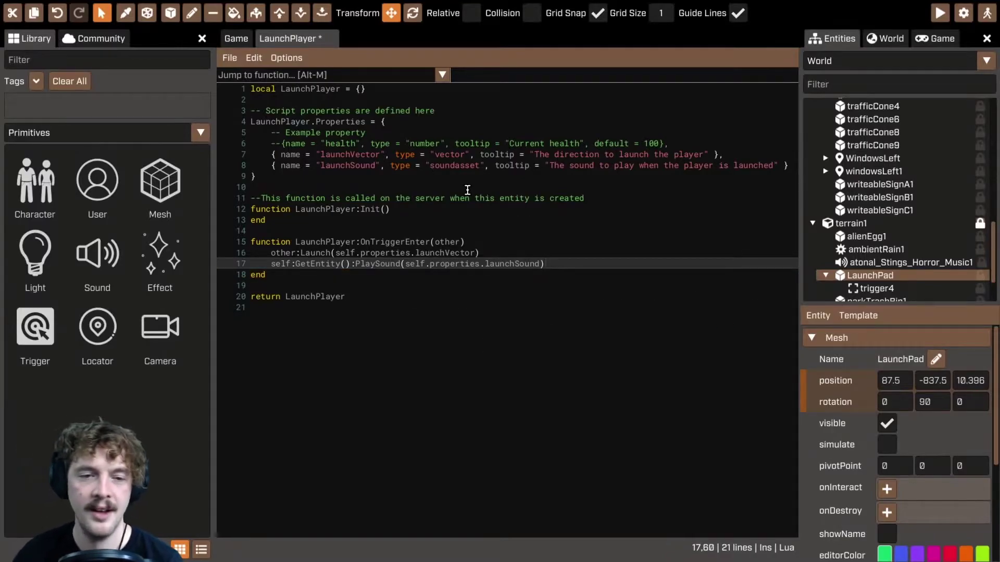
- Compare the launchVector and launchSound property names with their uses in OnTriggerEnter
left_click_drag(337, 255, 491, 253)
double_click(341, 154)
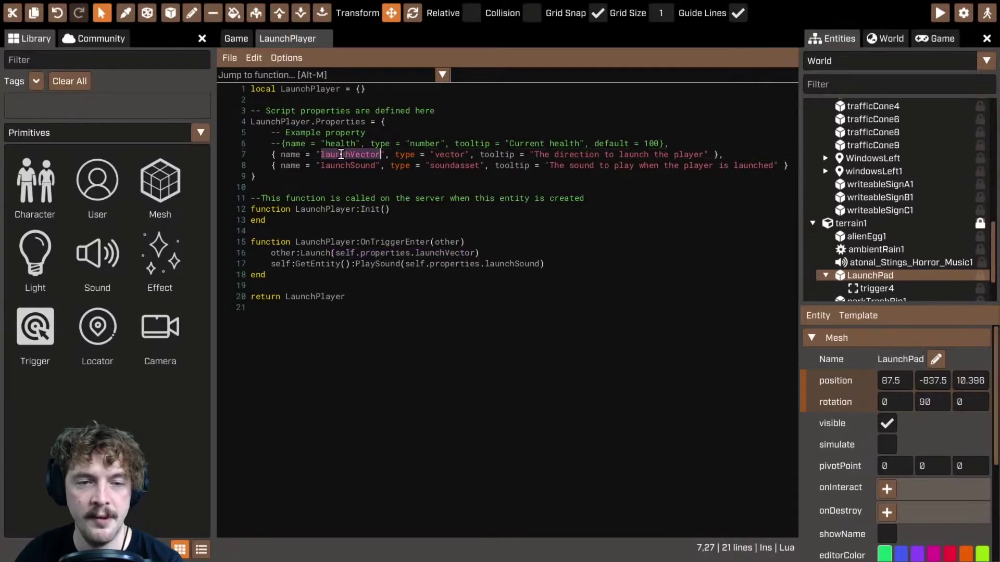
left_click(435, 255)
double_click(354, 166)
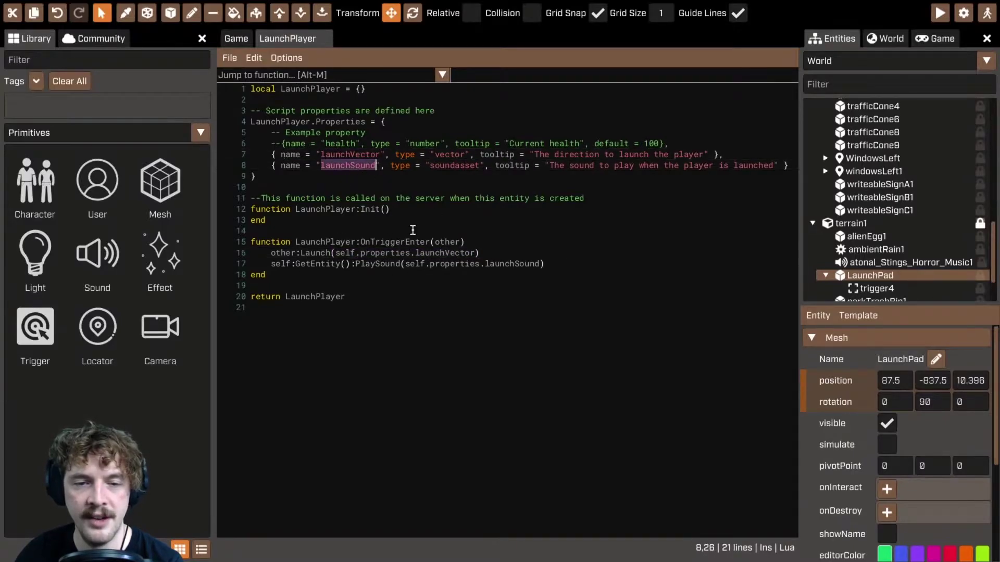
double_click(514, 264)
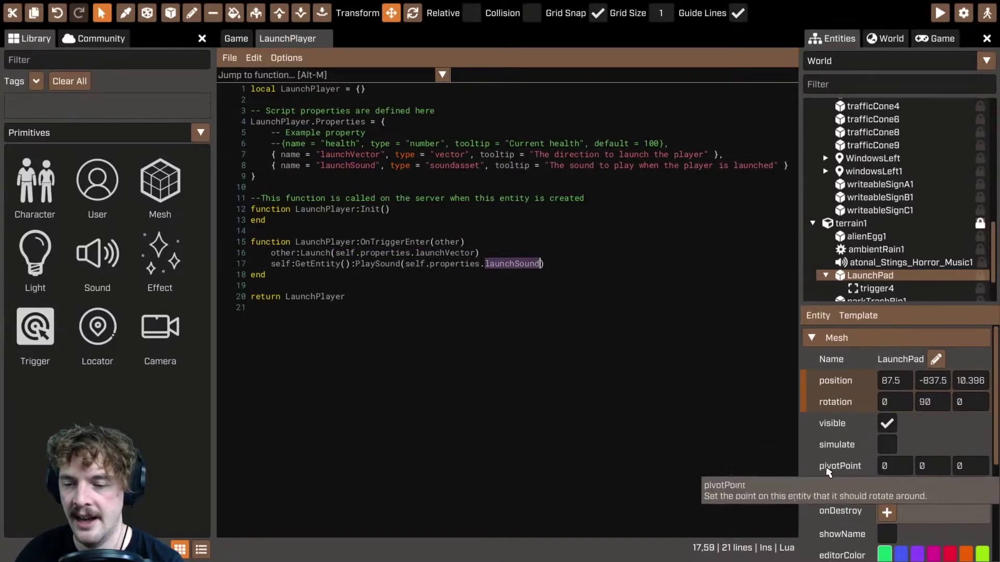
left_click(563, 187)
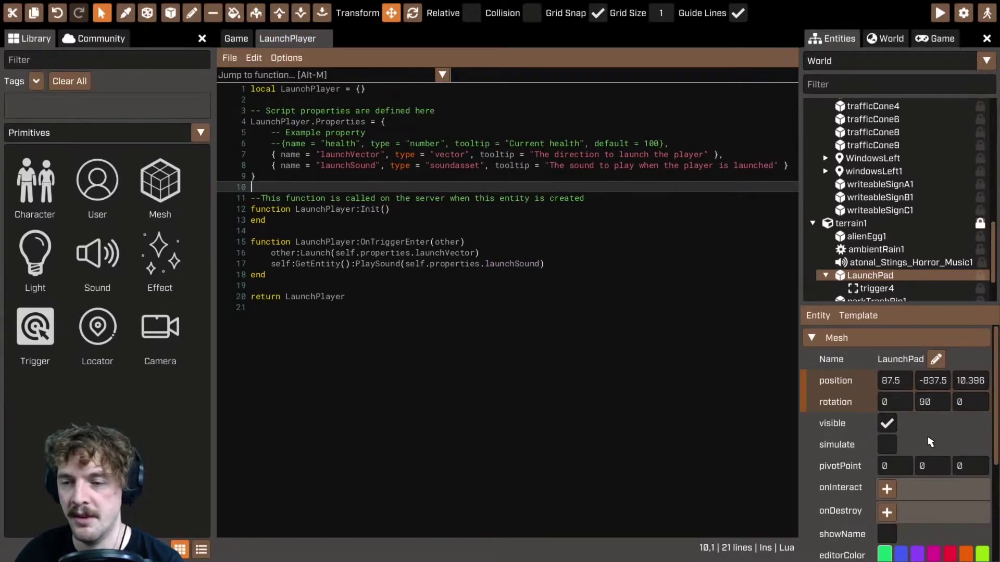
- Select the launch pad's trigger and view the sounds offered for its launchSound property
scroll(930, 442, "down", 3)
left_click(876, 288)
scroll(838, 500, "down", 2)
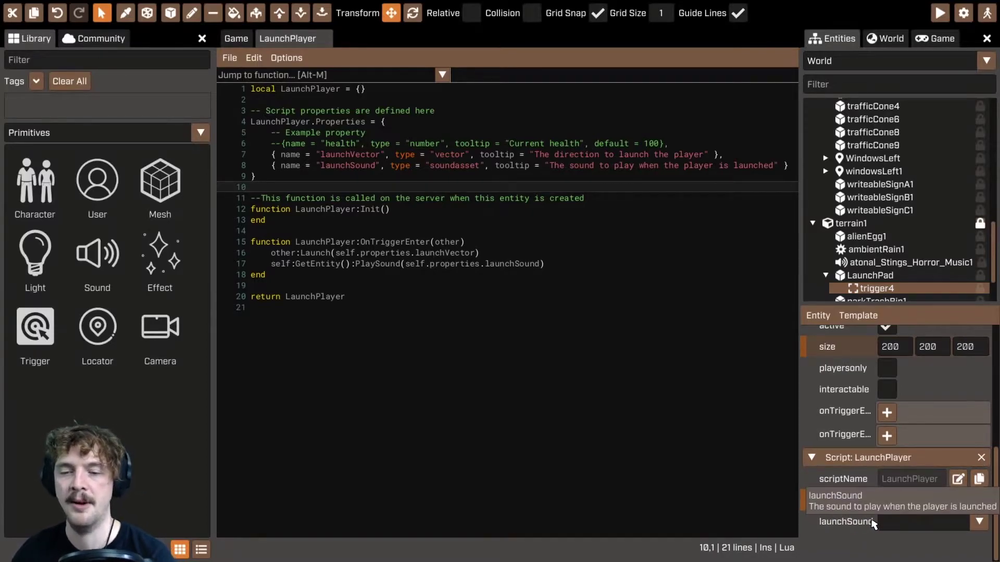
left_click(906, 523)
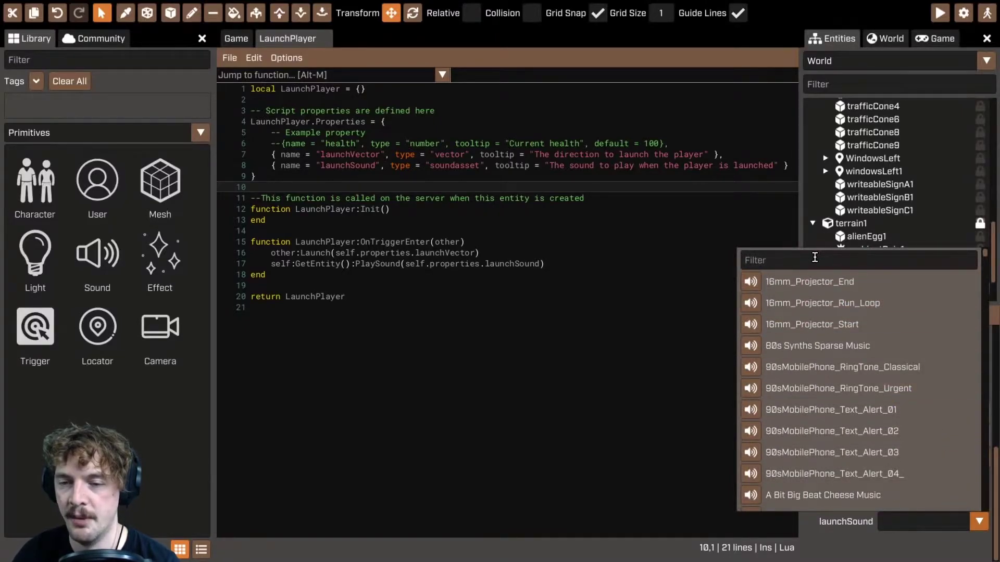
left_click(600, 298)
- Find the magic sounds in the library and assign Magic Swish 04 to the trigger's launchSound property
left_click(63, 133)
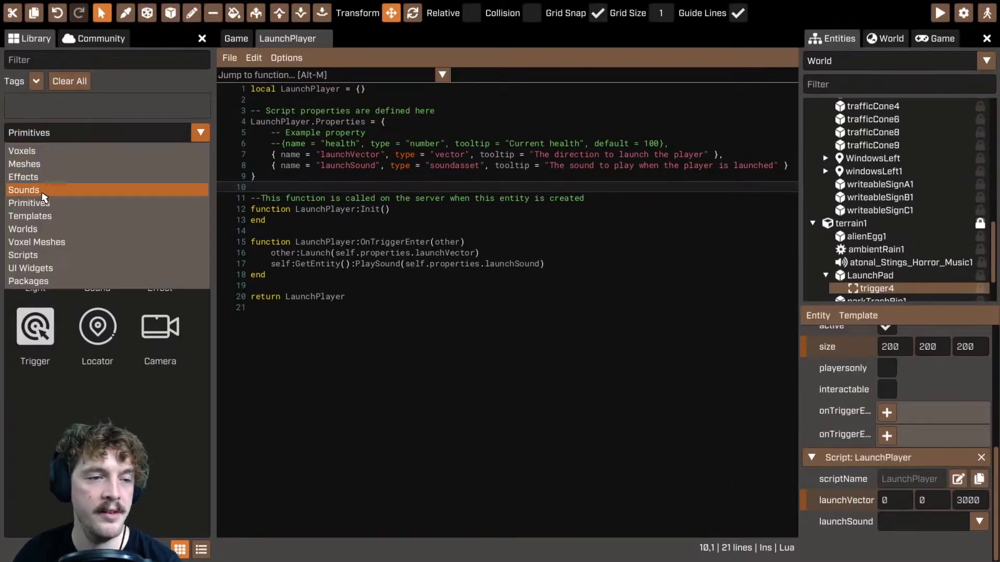
left_click(45, 200)
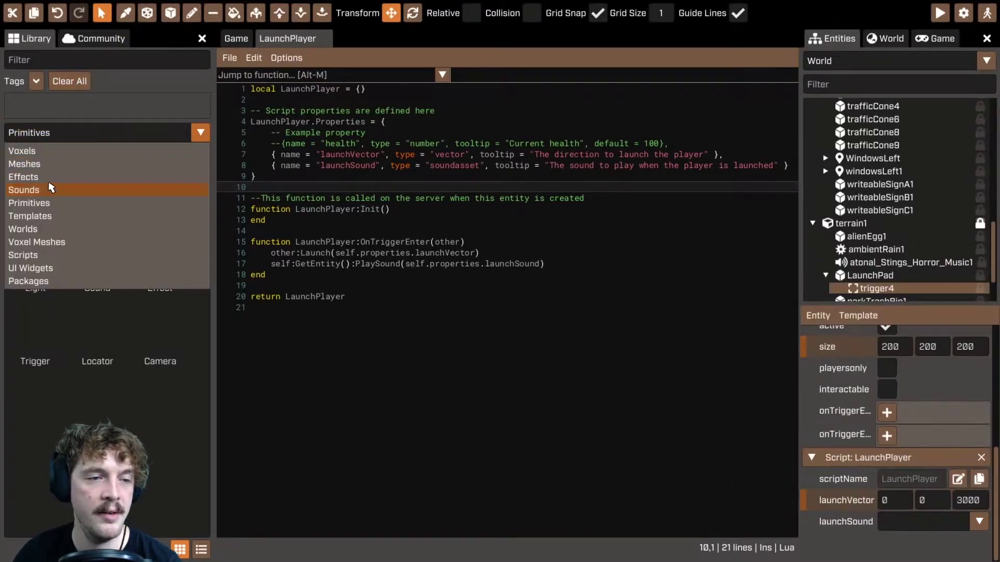
left_click(82, 62)
type("magic")
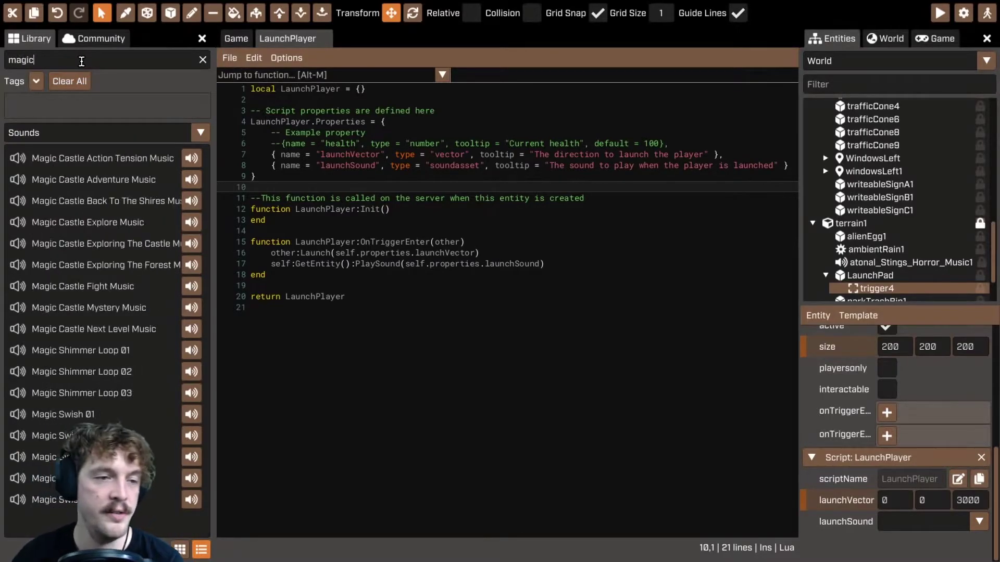
left_click_drag(41, 478, 927, 521)
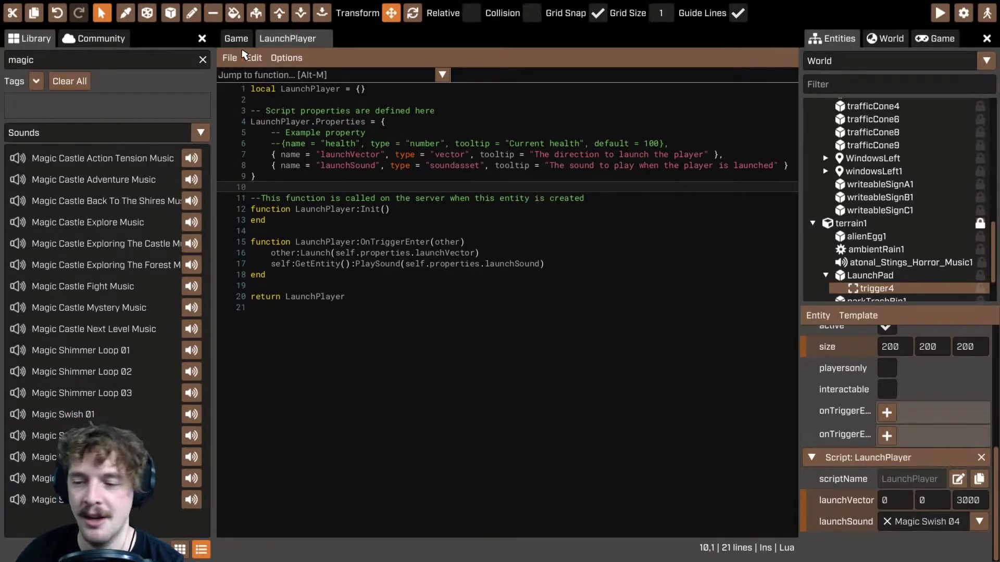
- Review the Launch and PlaySound lines, then play-test the launch pad by running onto it and return to editing
left_click_drag(273, 266, 553, 264)
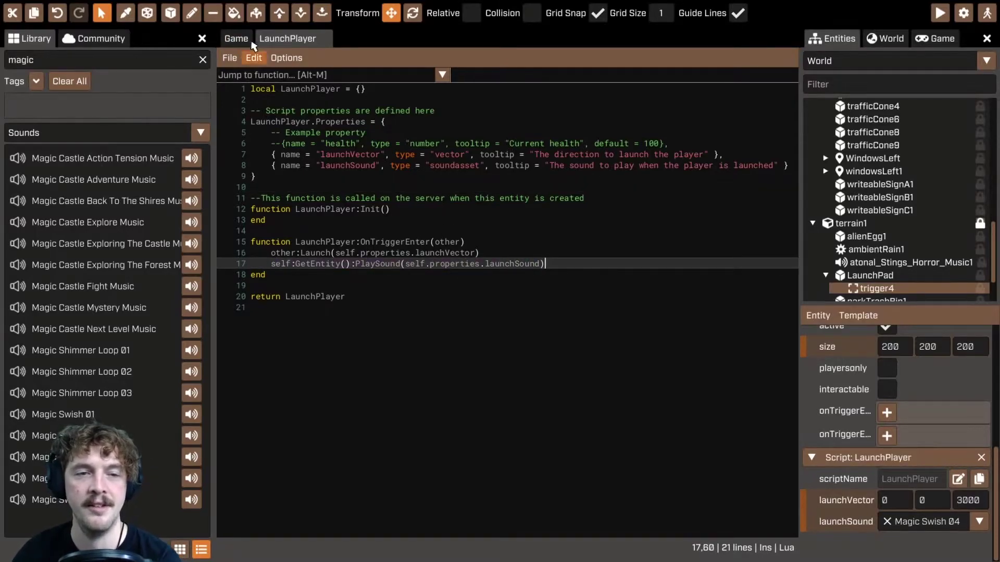
left_click_drag(268, 256, 502, 252)
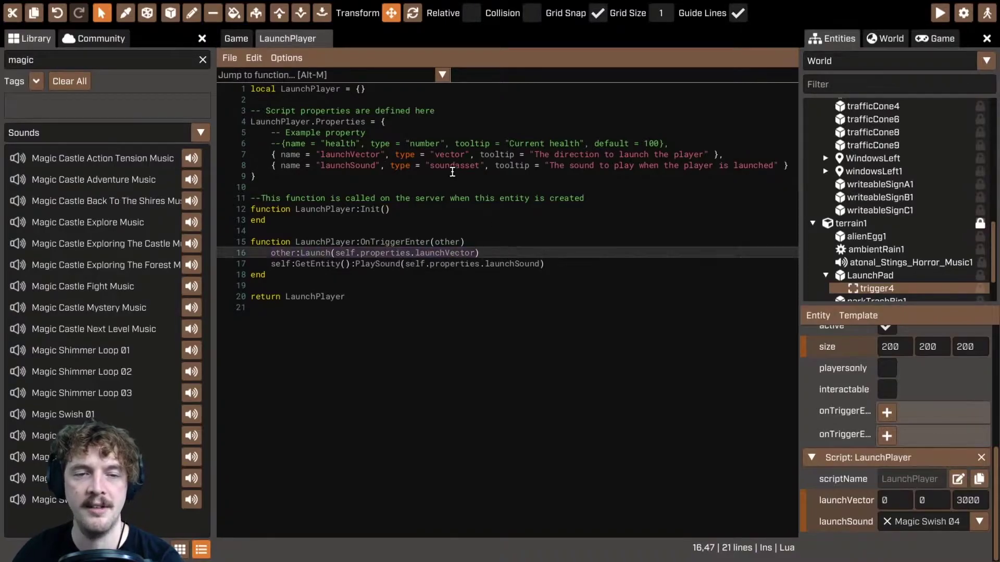
key("equal")
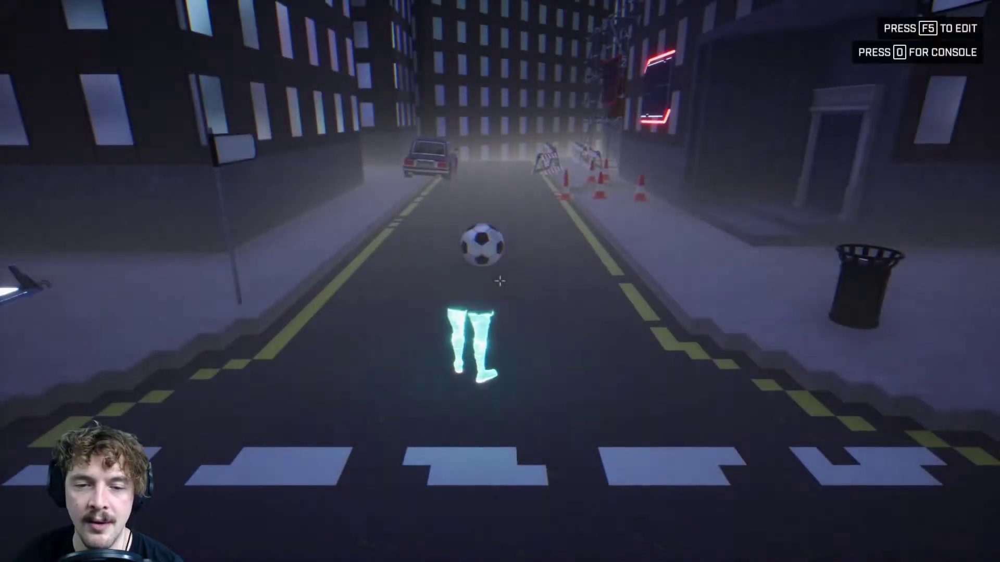
key("w")
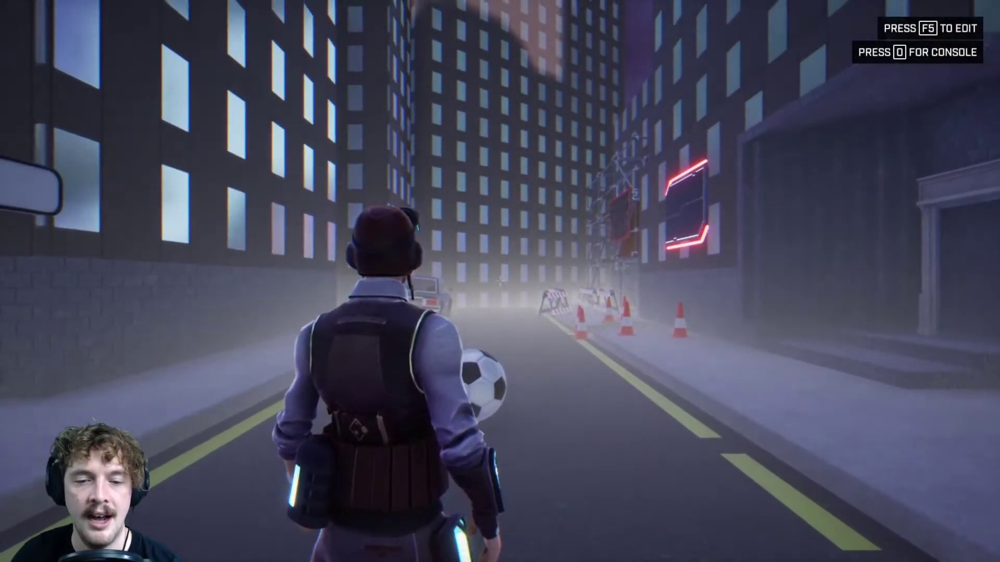
key("w")
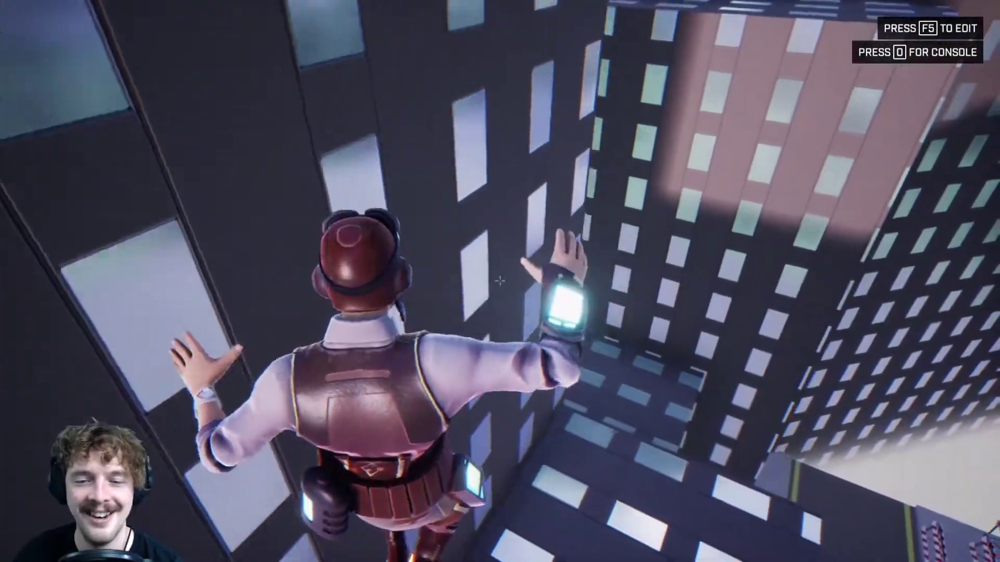
key("F5")
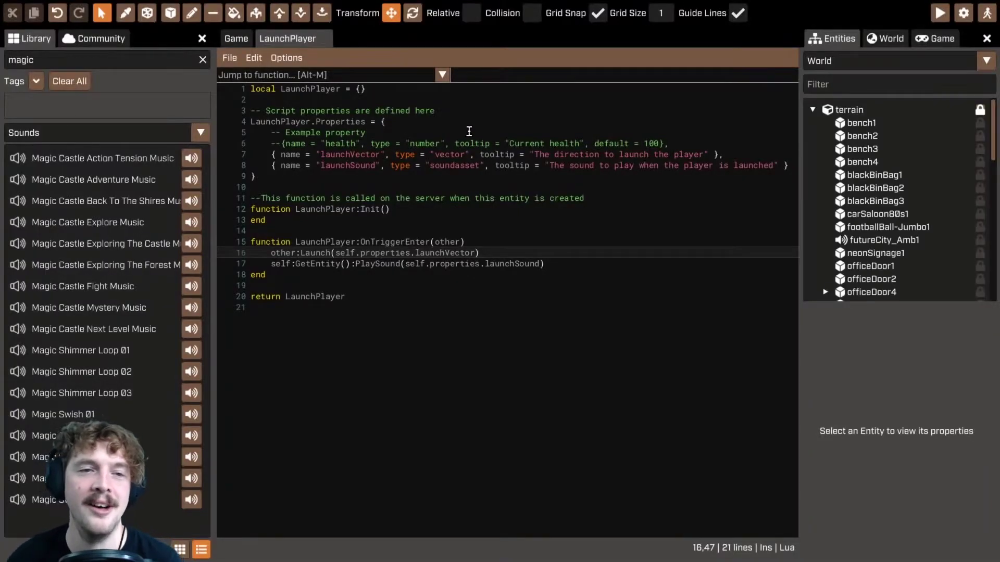
- Create a new template named LaunchPad from the launch pad in the world
left_click(236, 38)
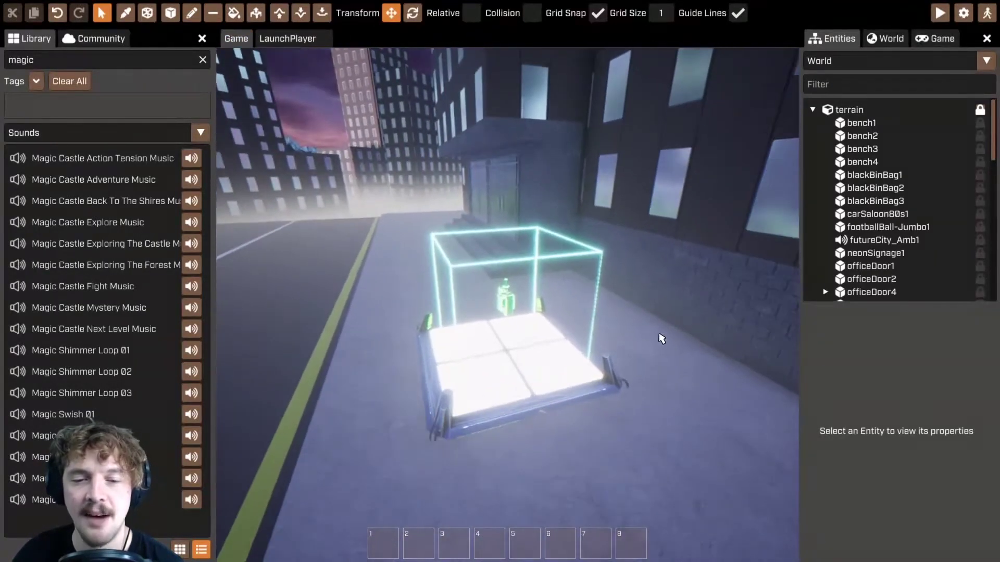
left_click(555, 401)
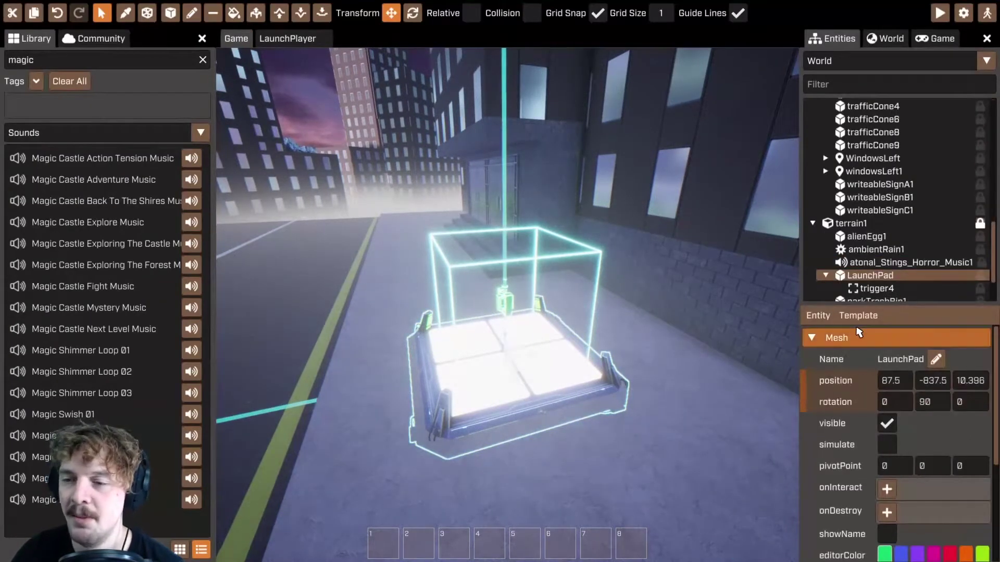
left_click(860, 316)
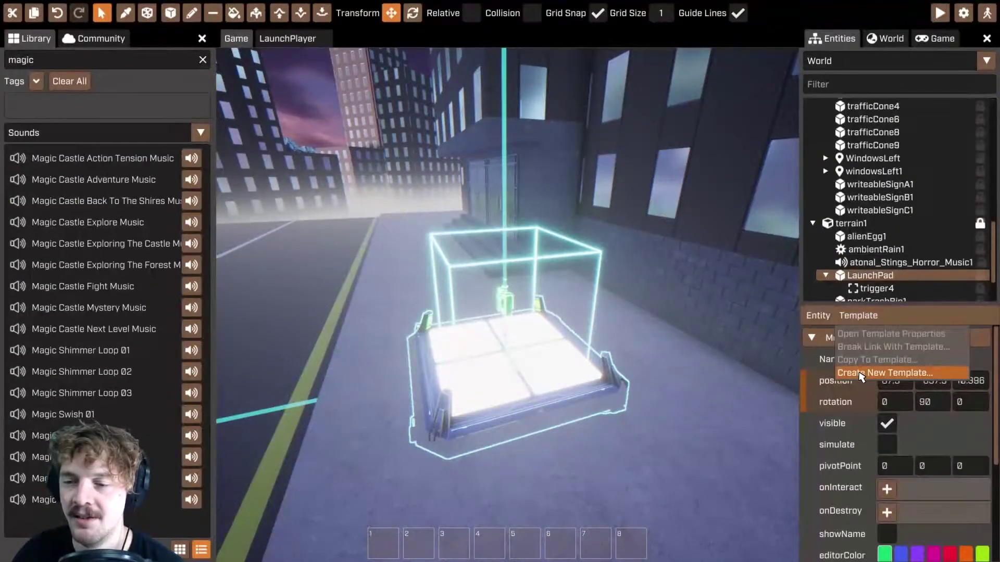
left_click(863, 371)
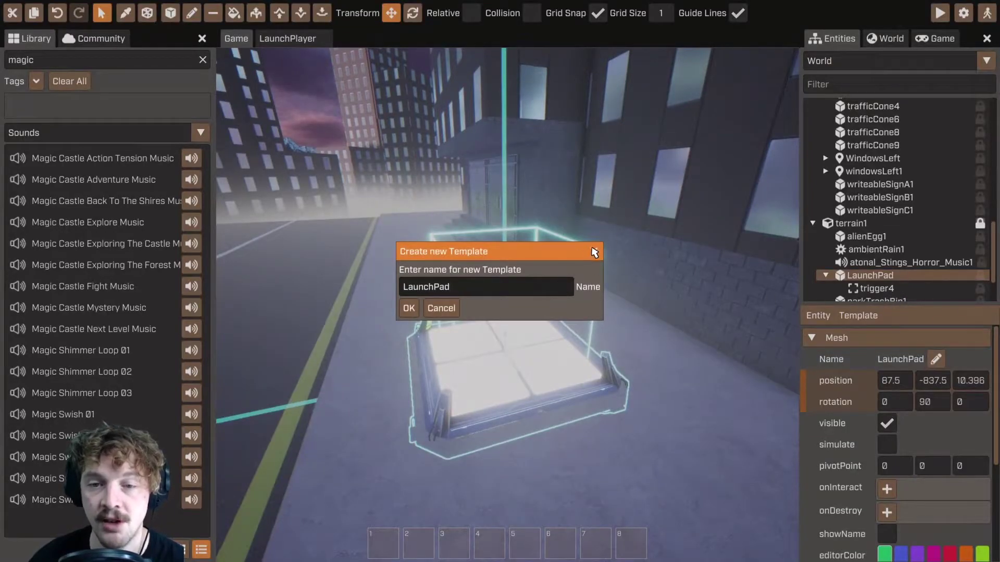
left_click(414, 313)
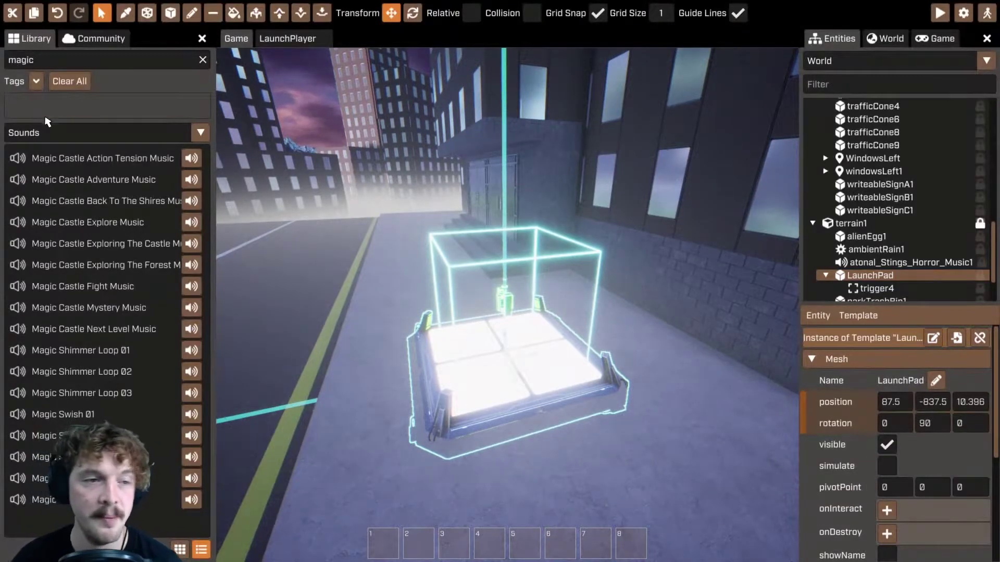
- Place three instances of the LaunchPad template on the rooftops of the buildings around the original pad
left_click(54, 140)
left_click(60, 216)
right_click_drag(256, 239, 507, 266)
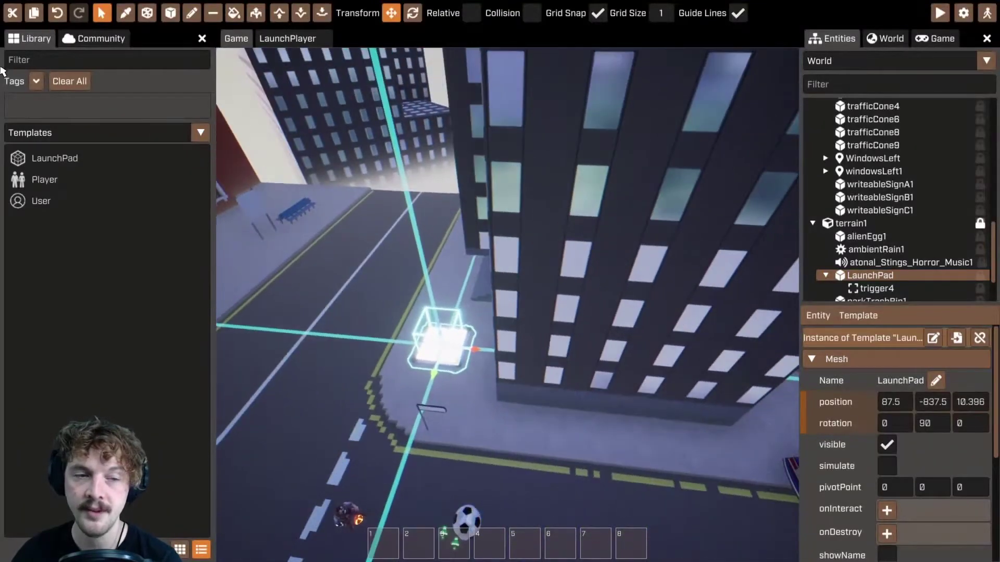
left_click(60, 159)
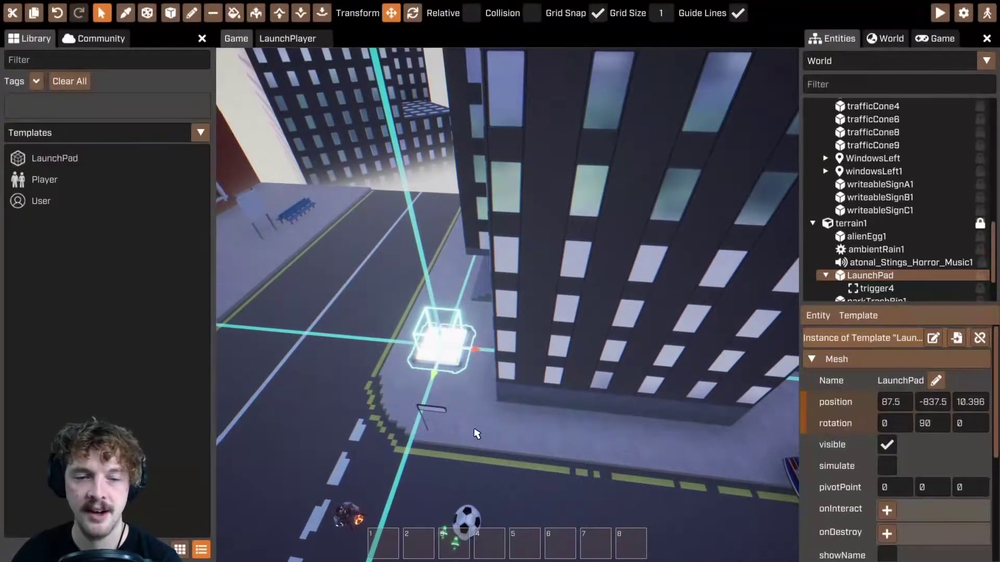
left_click_drag(64, 161, 534, 441)
right_click_drag(542, 150, 508, 294)
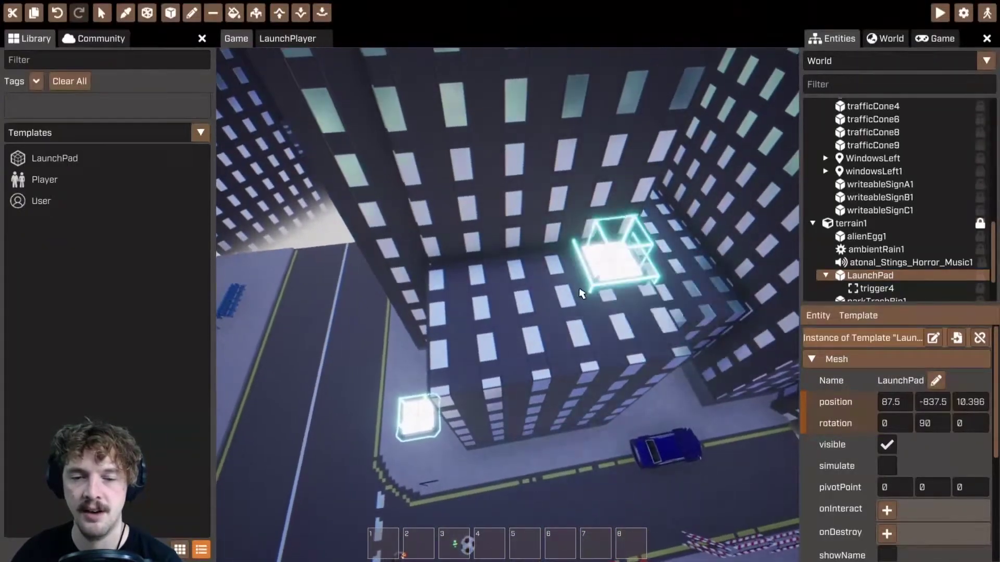
left_click(549, 320)
right_click_drag(549, 321, 493, 194)
left_click(526, 346)
left_click(584, 323)
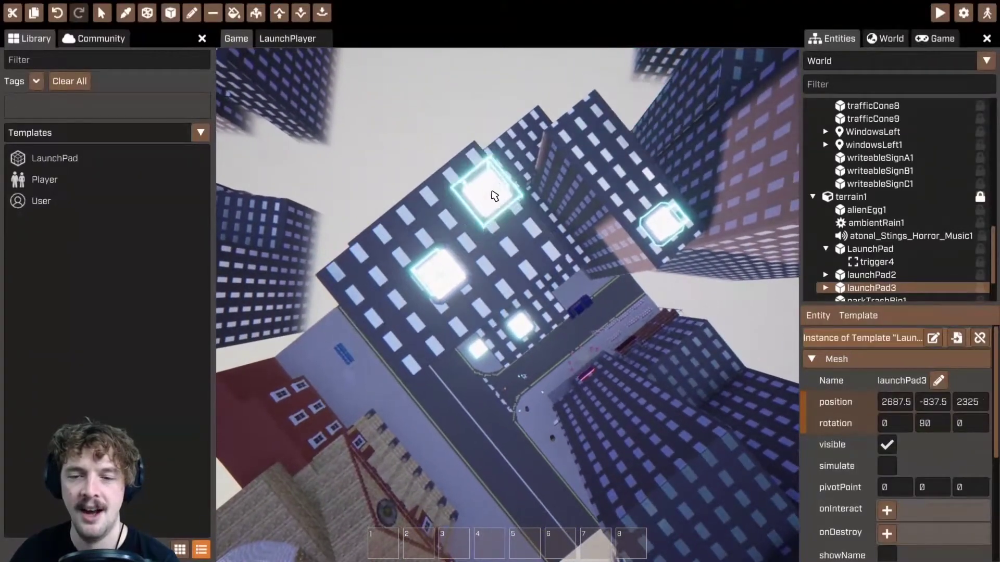
left_click(101, 12)
- Check the LaunchPlayer properties of launchPad3's trigger and examine how the rooftop pads line up with each other
right_click_drag(508, 294, 508, 294)
scroll(879, 514, "down", 4)
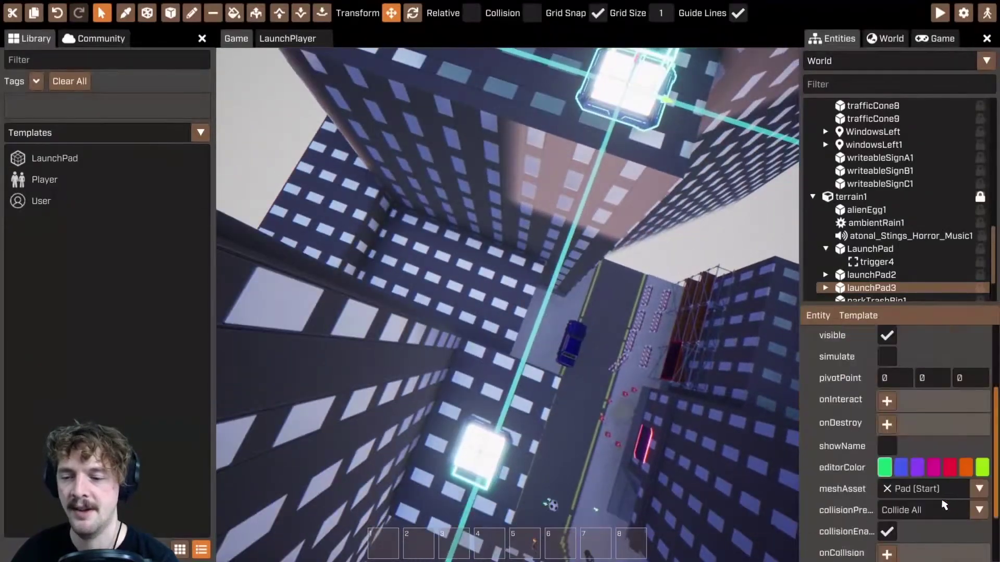
left_click(825, 287)
scroll(889, 300, "down", 2)
left_click(880, 246)
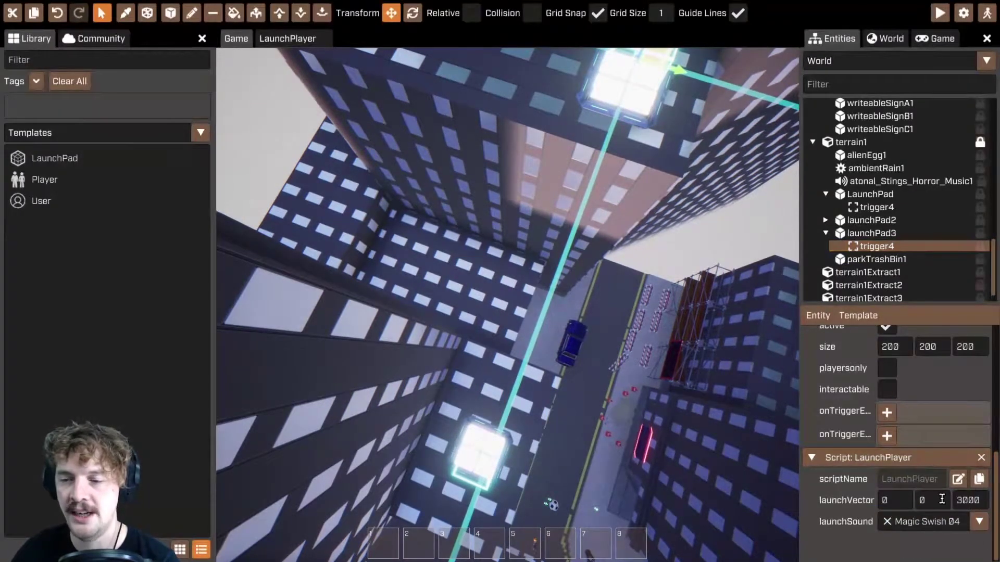
right_click_drag(623, 365, 507, 293)
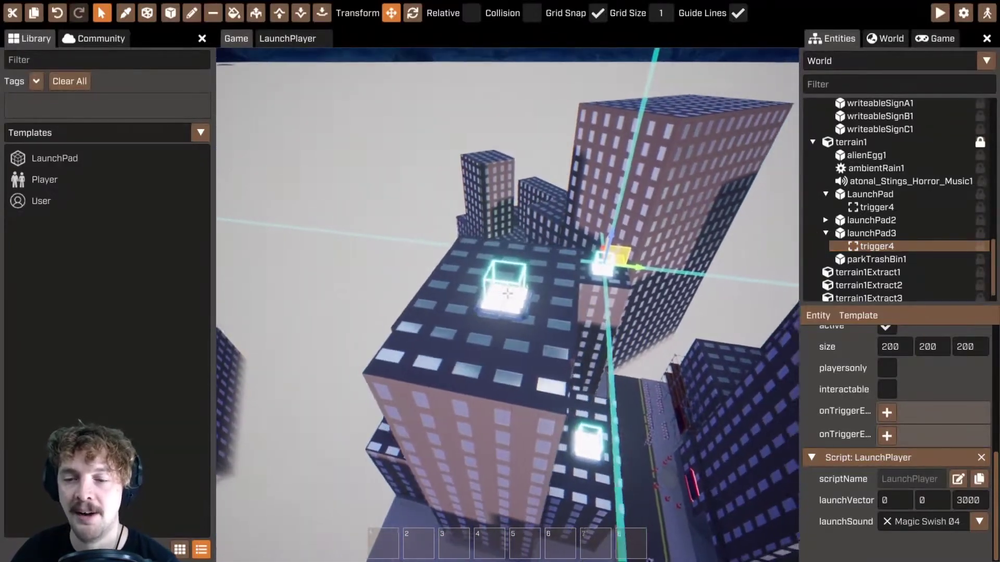
right_click_drag(625, 406, 548, 346)
right_click_drag(616, 225, 507, 294)
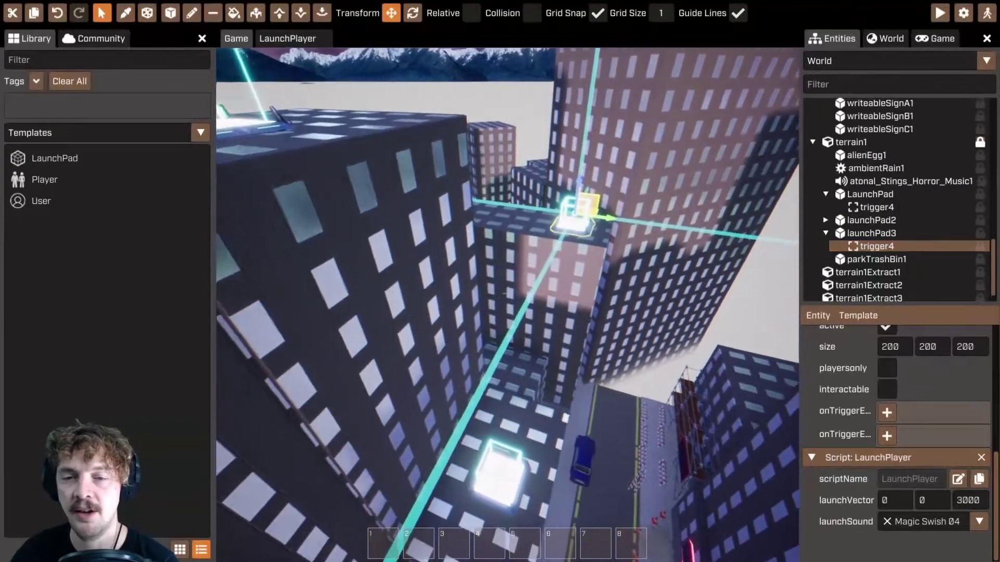
left_click(554, 268)
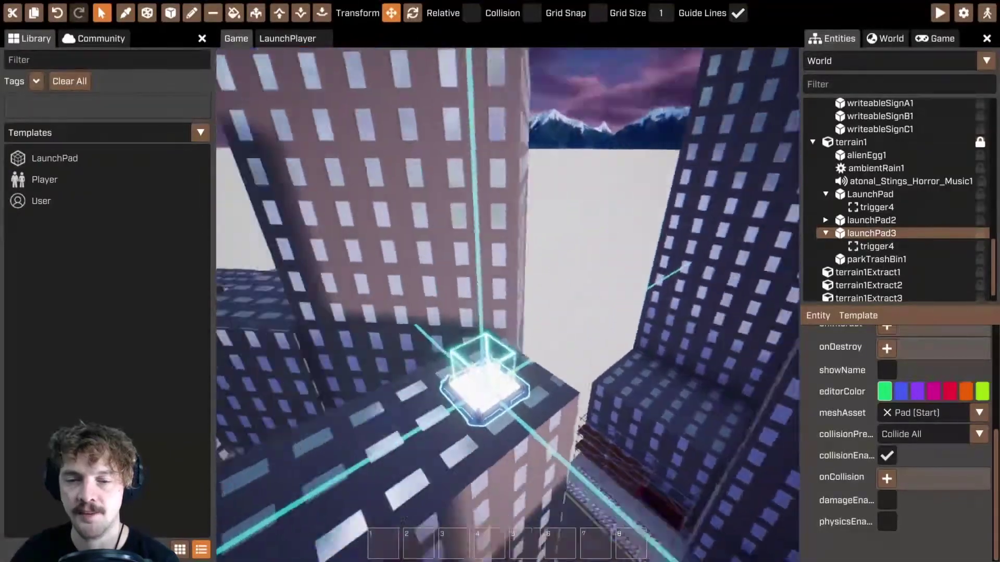
right_click_drag(579, 363, 579, 362)
left_click(864, 246)
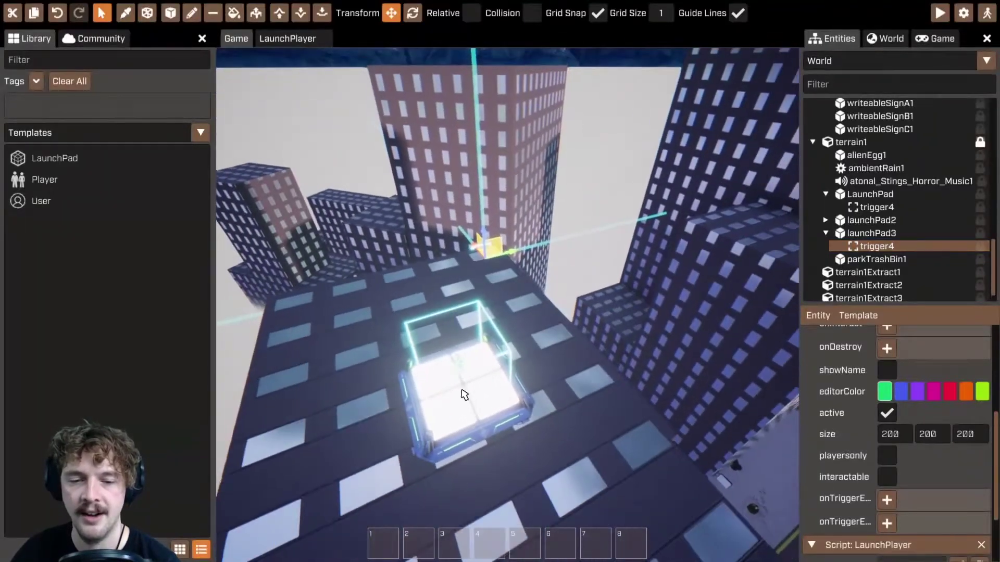
- Select the trigger of launchPad2 and bring up its LaunchPlayer script properties
left_click(875, 220)
left_click(826, 220)
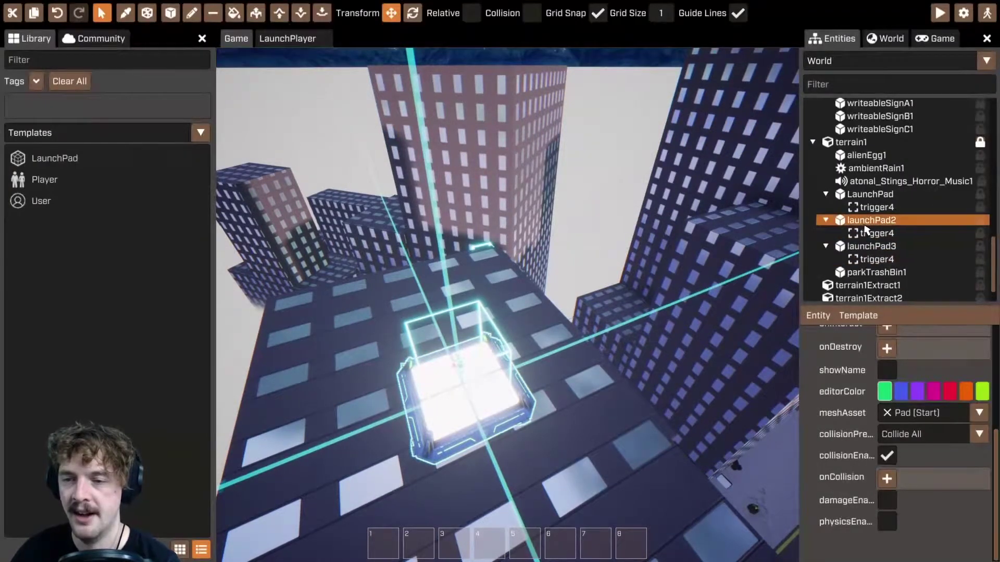
left_click(871, 233)
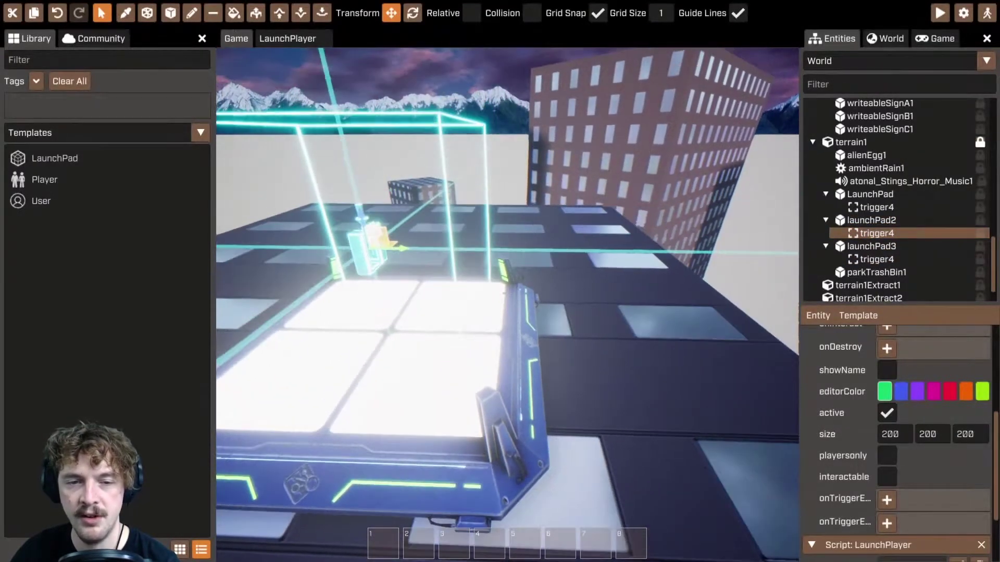
right_click_drag(484, 289, 610, 190)
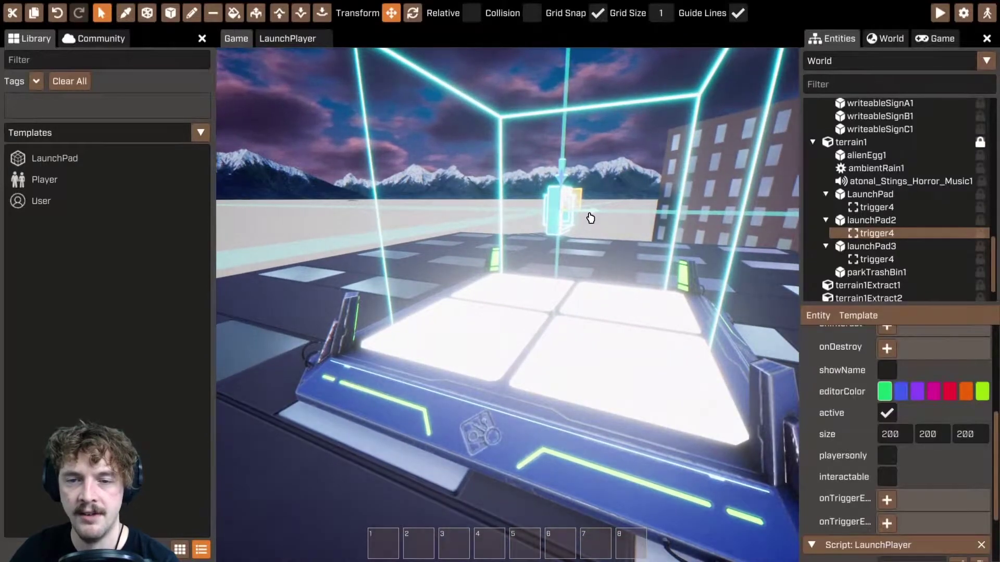
key("d")
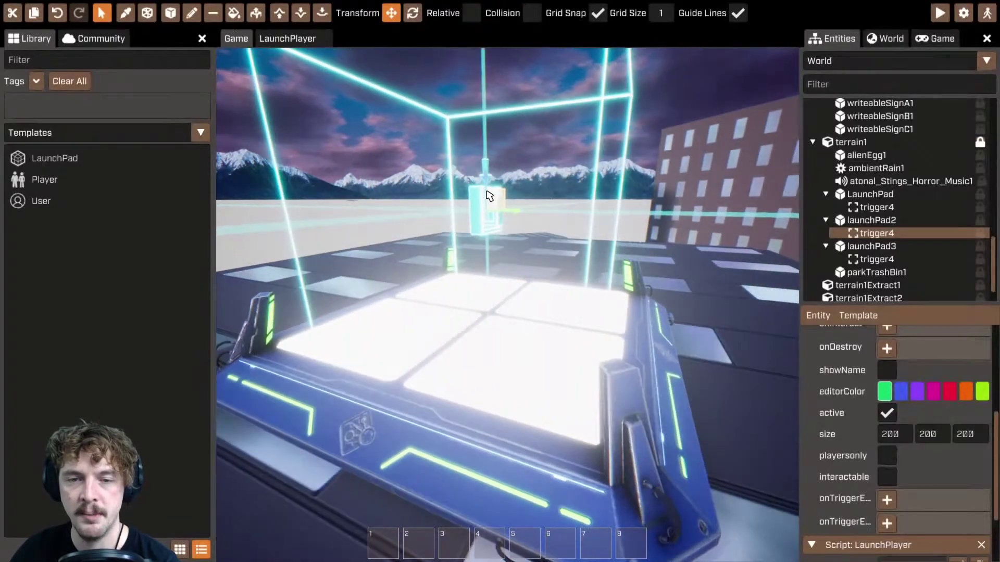
right_click_drag(488, 193, 462, 206)
key("d")
key("d")
right_click_drag(614, 184, 572, 176)
key("d")
scroll(908, 426, "down", 3)
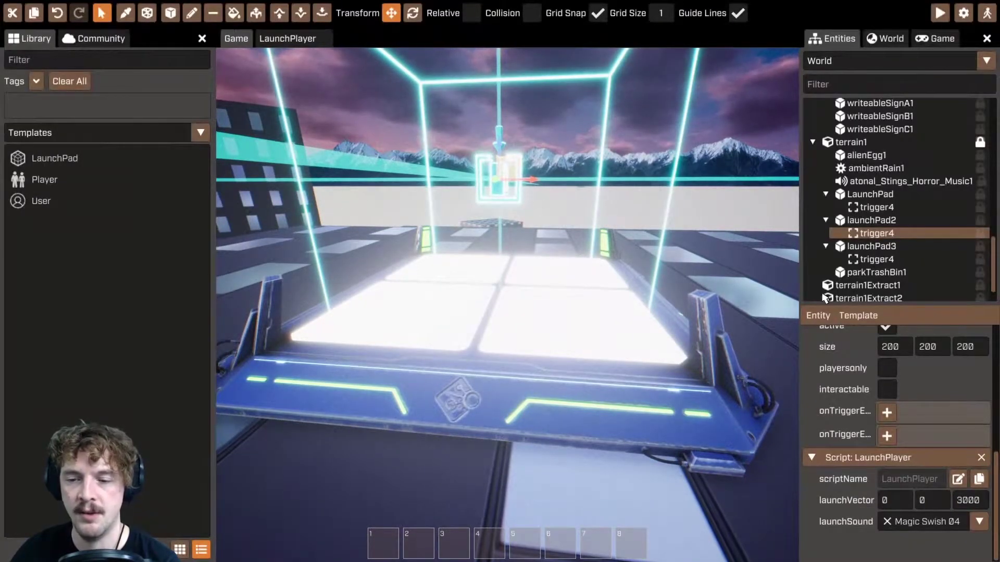
- Examine launchPad2's axis directions relative to the neighbouring buildings to work out its launch direction
key("a")
right_click_drag(687, 272, 401, 212)
key("w")
key("s")
key("d")
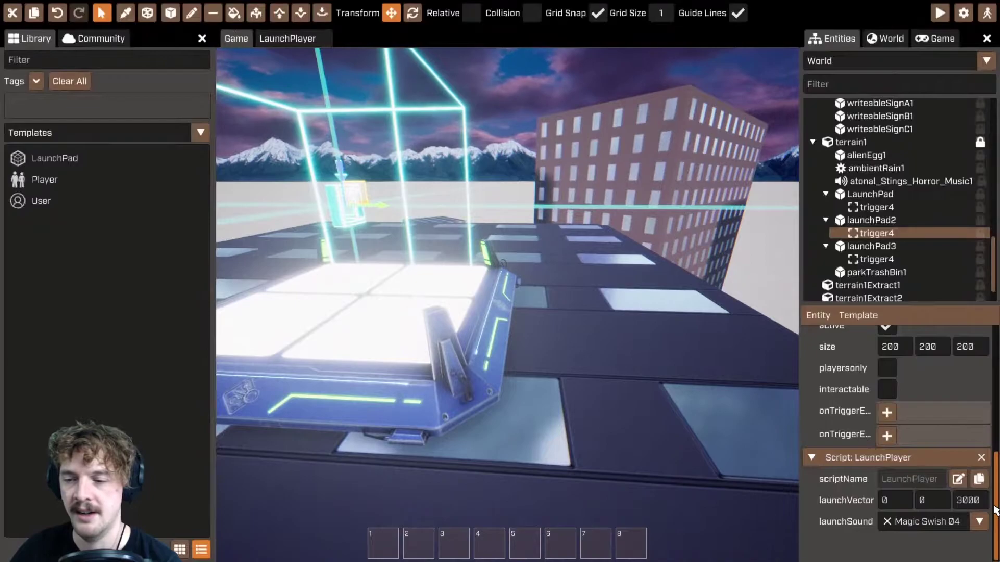
key("f")
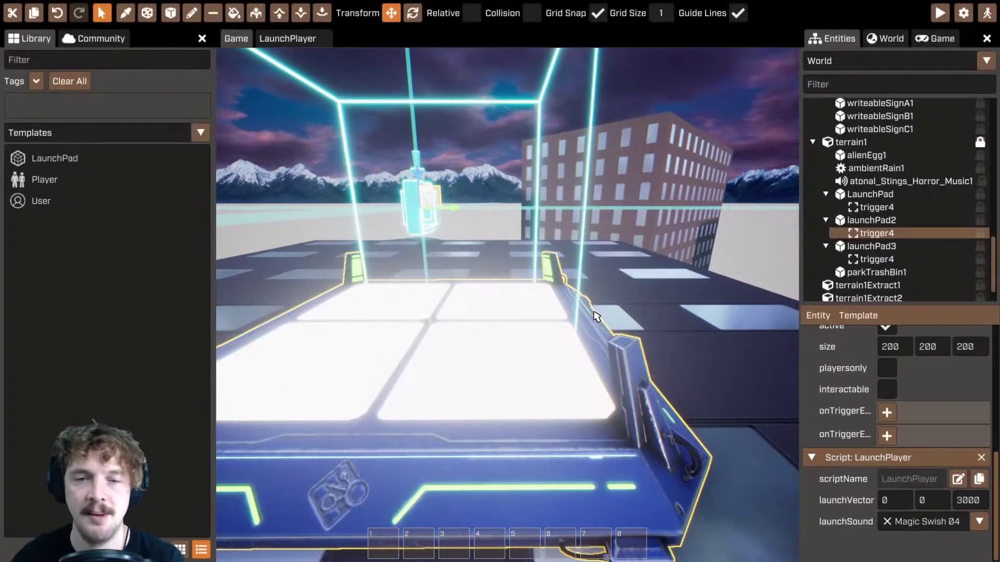
right_click_drag(608, 156, 531, 104)
key("d")
key("s")
key("w")
key("s")
key("w")
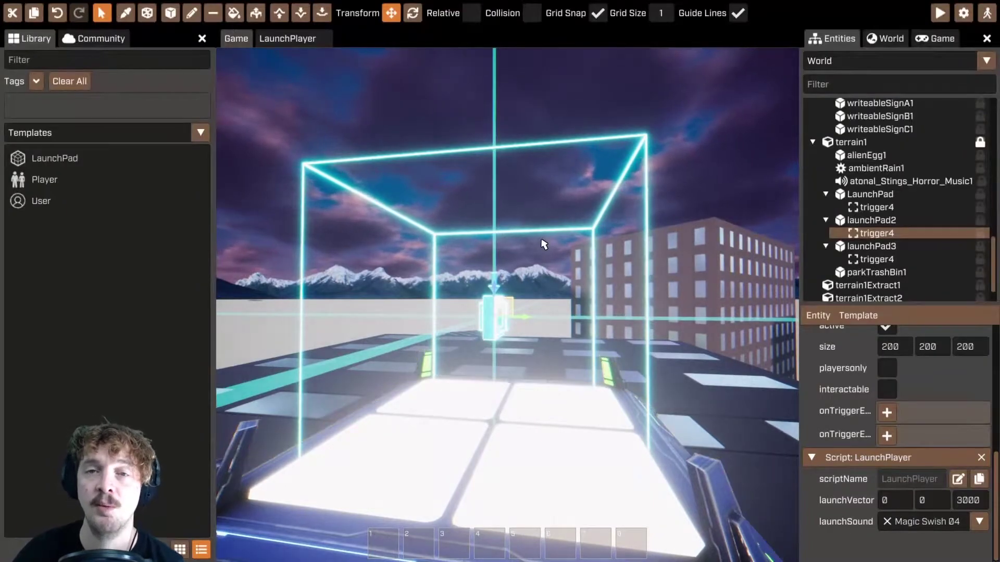
right_click_drag(538, 359, 539, 338)
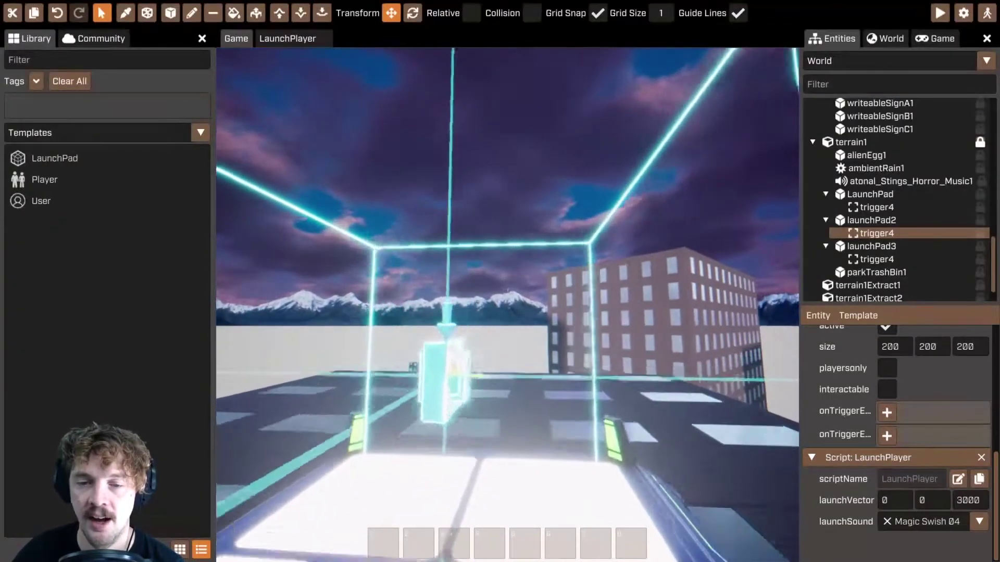
right_click_drag(499, 348, 535, 307)
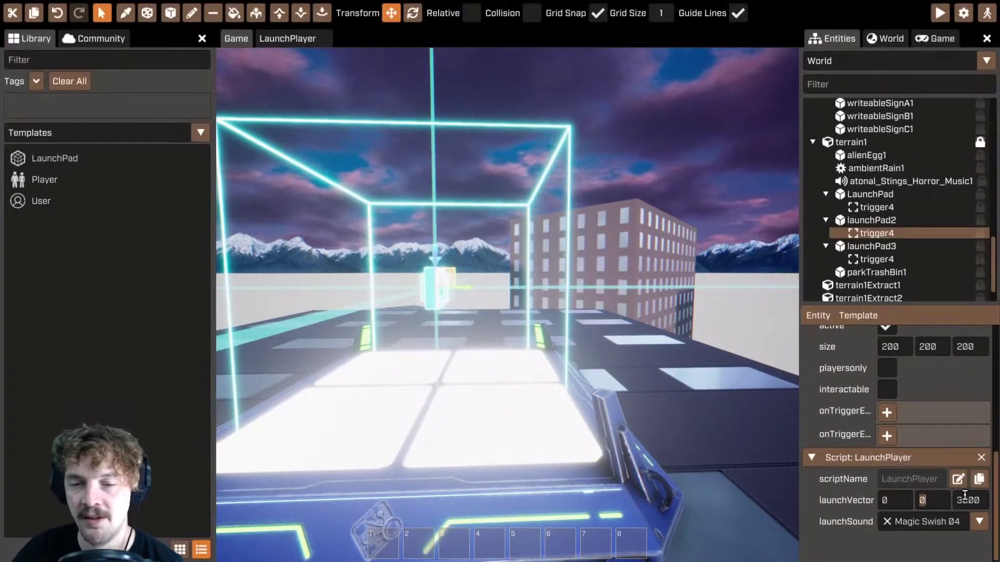
- Set the launchVector Y value of launchPad2's trigger to 1500 and play-test the launch pads across the rooftops
type("1500")
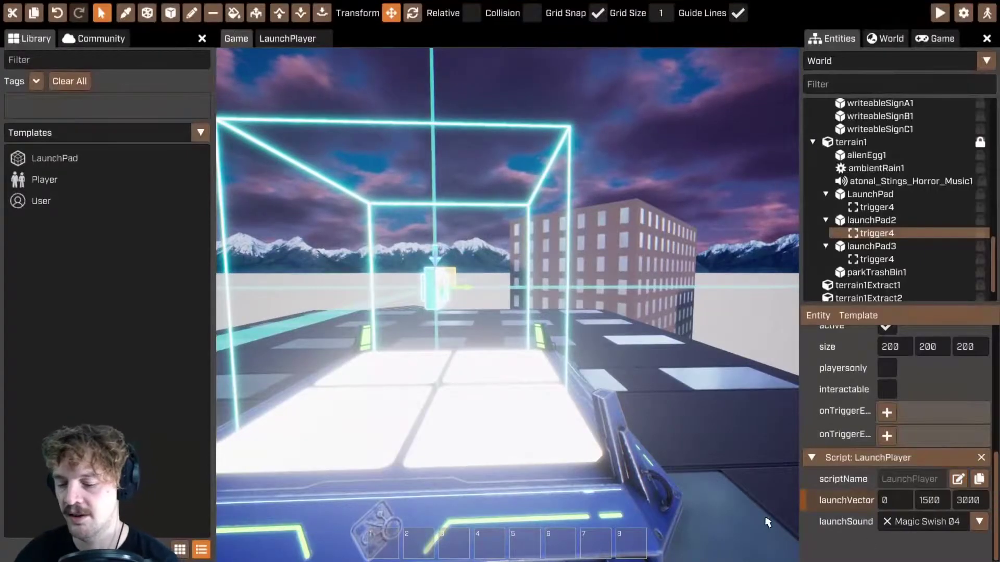
key("F5")
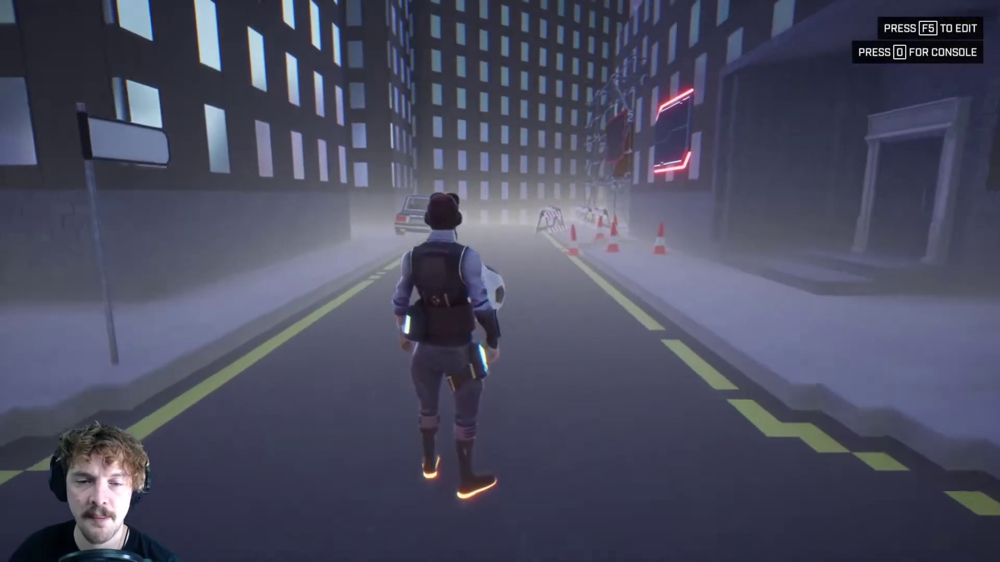
key("w")
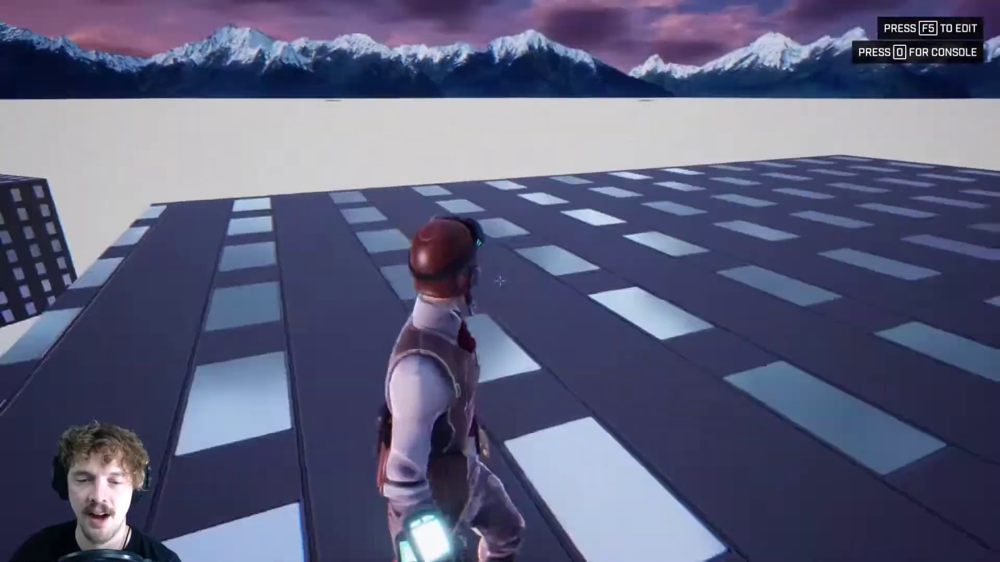
key("w")
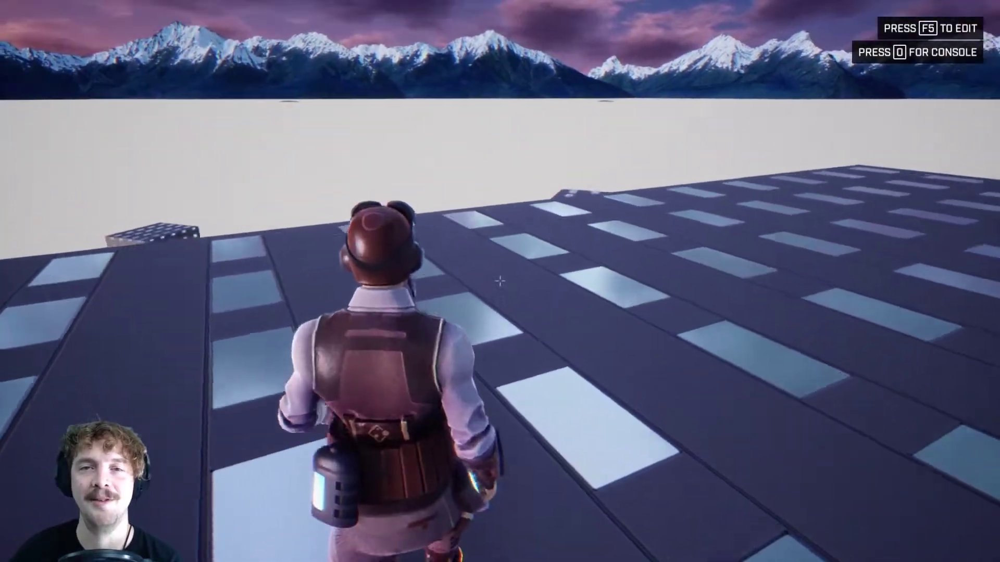
key("w")
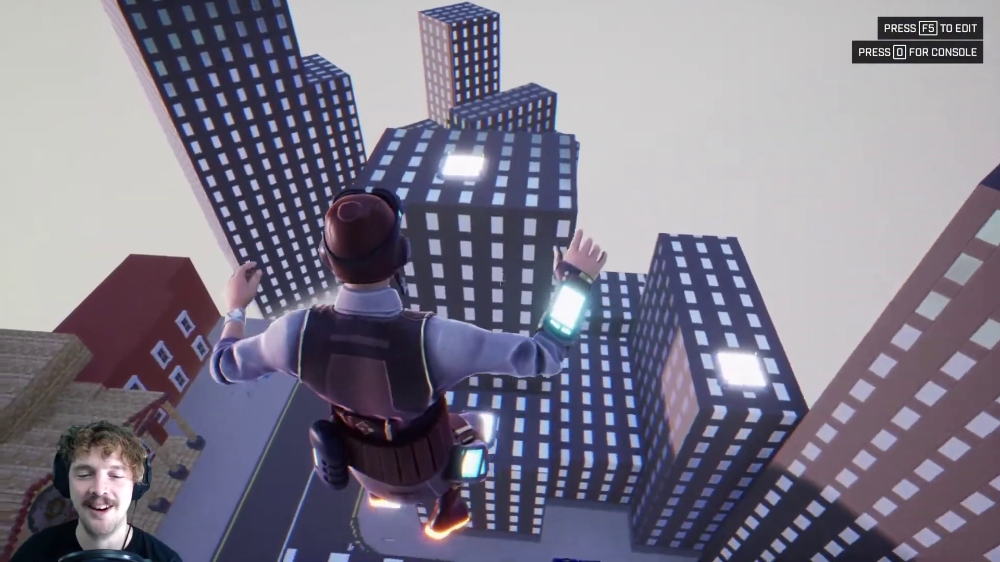
key("w")
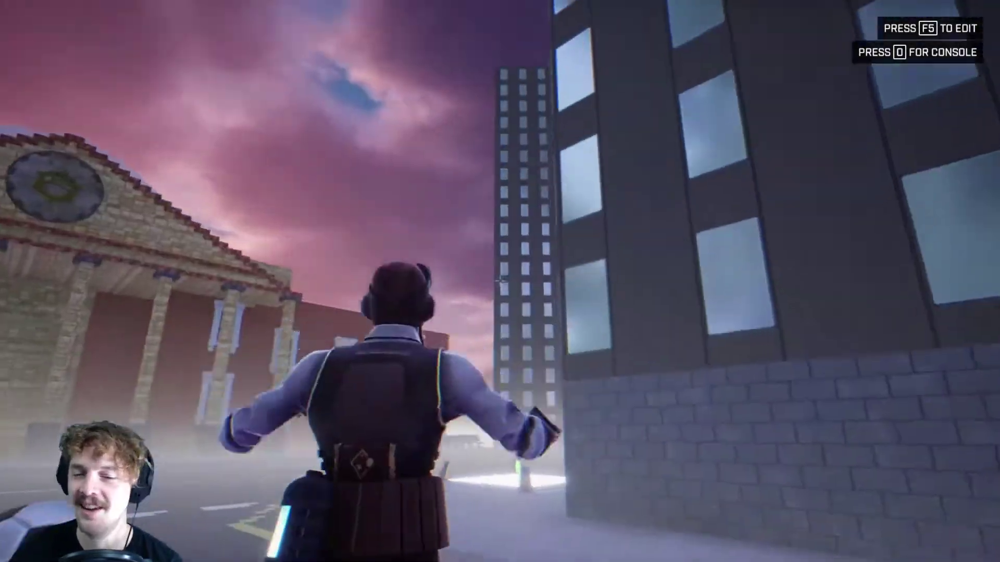
key("F5")
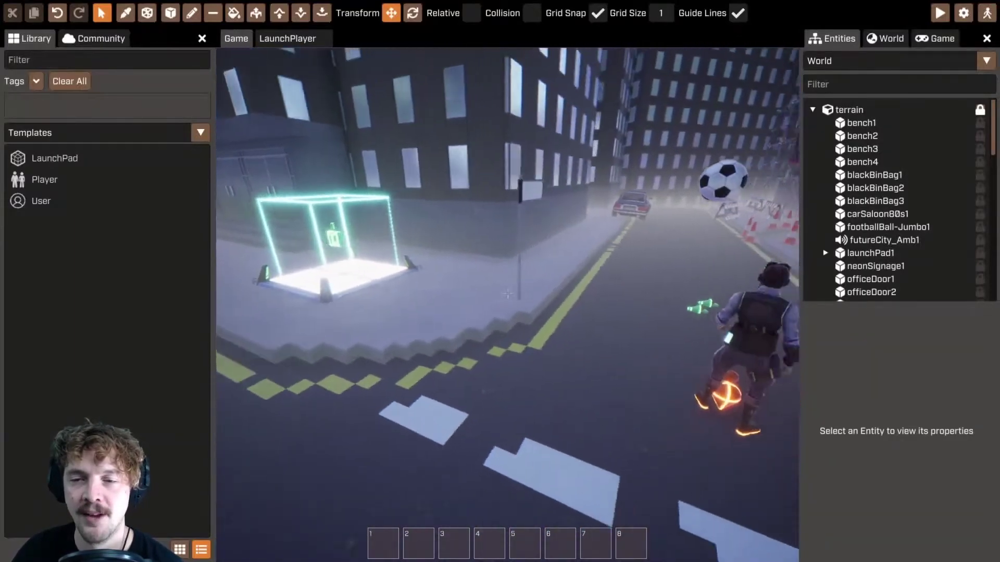
- Select the jumbo football hovering above the street near the original launch pad
right_click_drag(508, 294, 628, 335)
key("s")
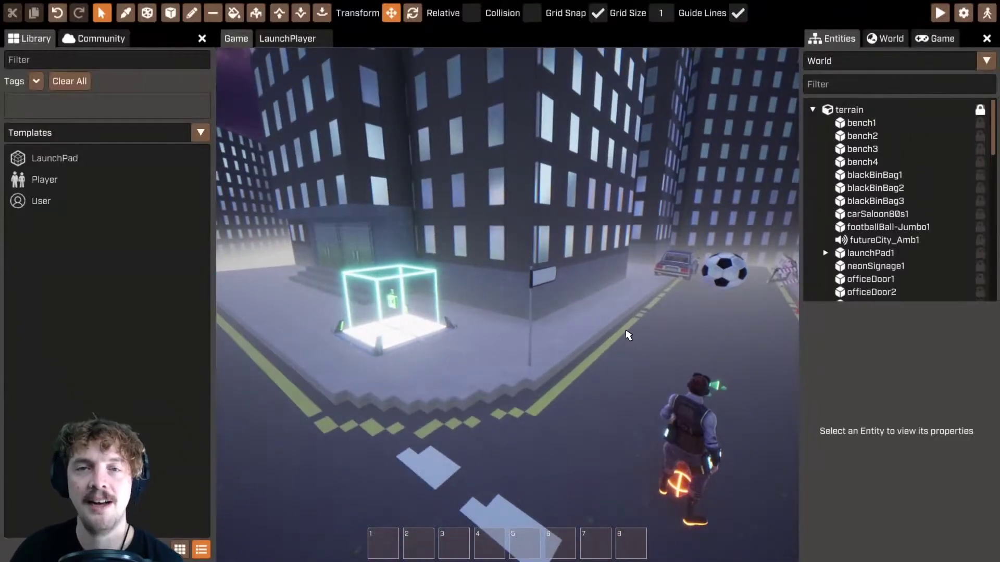
key("w")
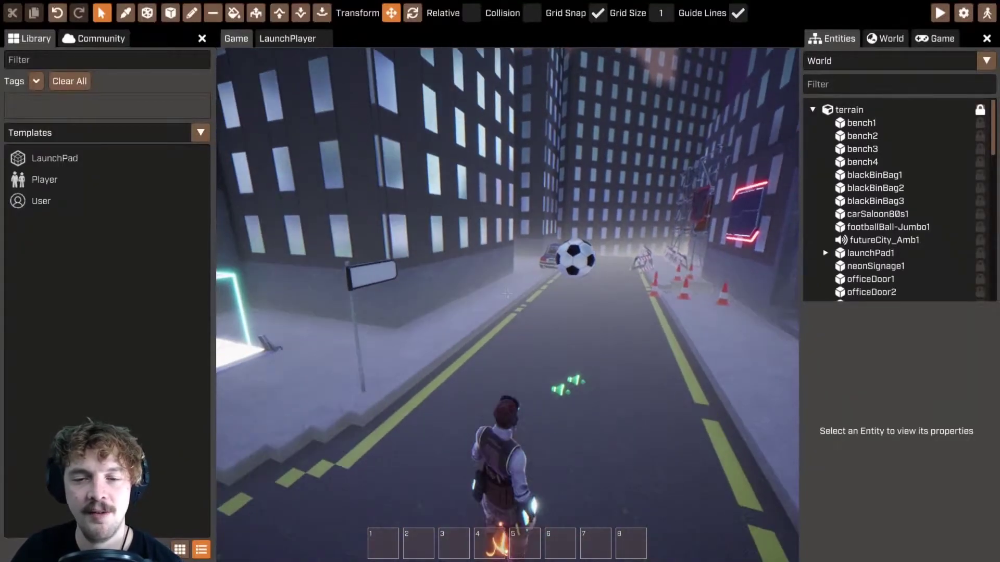
right_click_drag(508, 293, 627, 337)
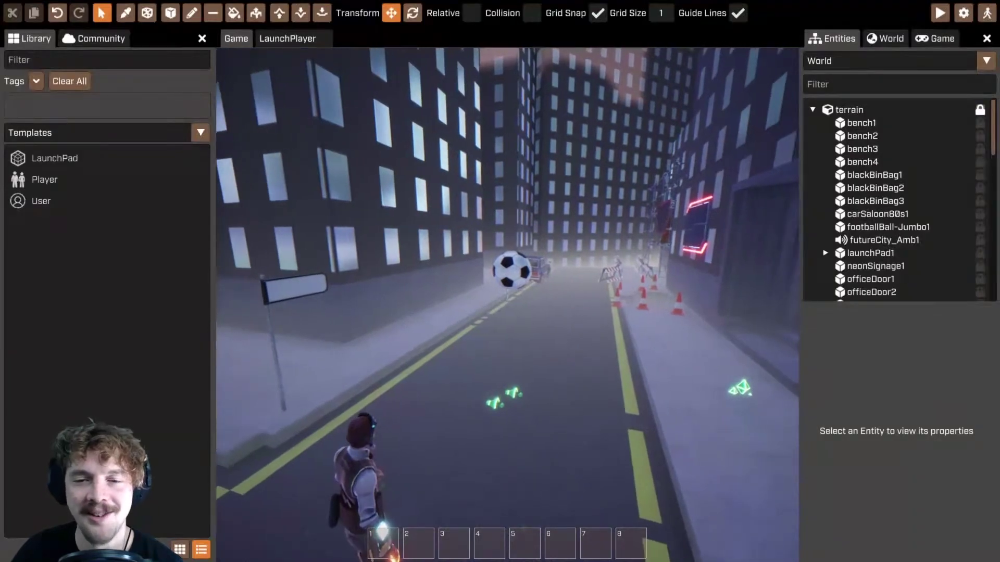
right_click_drag(690, 241, 375, 237)
key("w")
key("s")
right_click_drag(548, 241, 652, 237)
key("a")
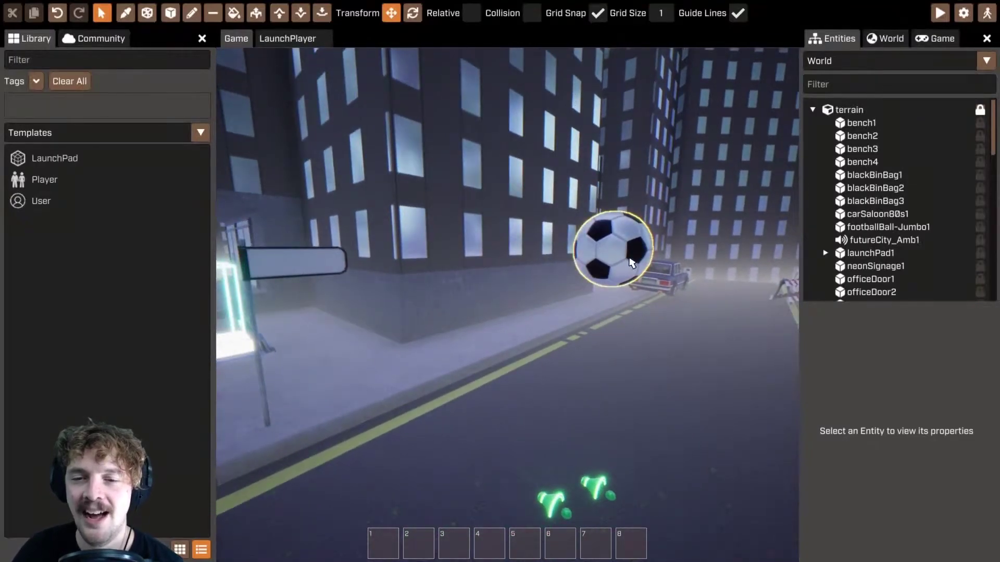
left_click(614, 250)
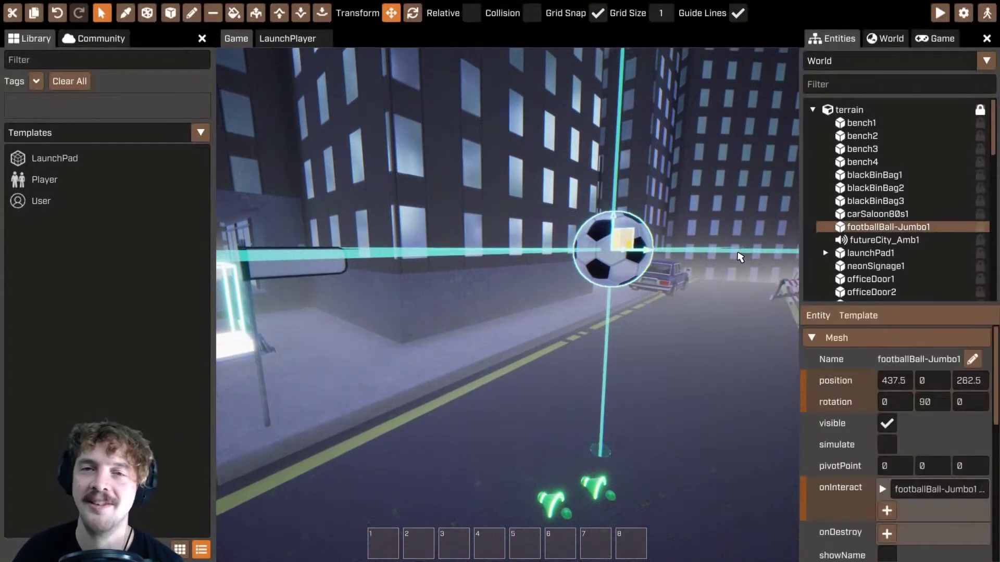
- Delete the football's existing onInteract event and remove its old LaunchMesh script
right_click_drag(781, 290, 650, 281)
key("s")
right_click_drag(508, 294, 499, 262)
key("w")
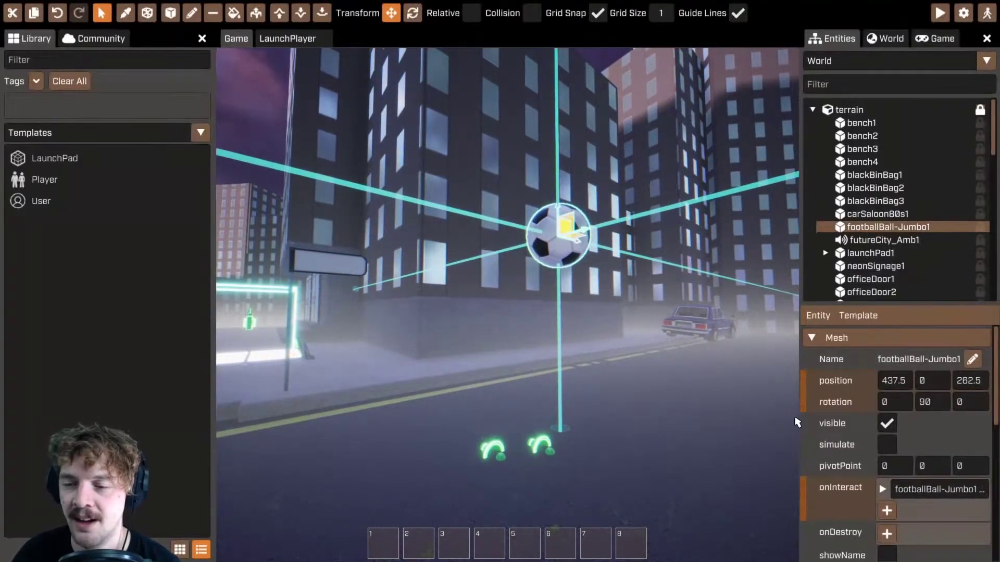
right_click(938, 491)
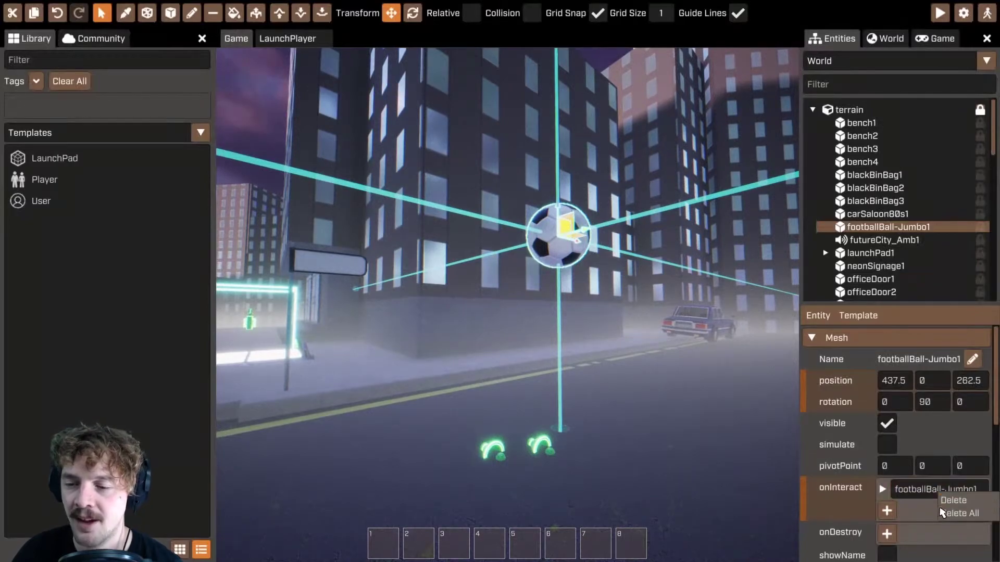
left_click(953, 500)
scroll(903, 402, "down", 5)
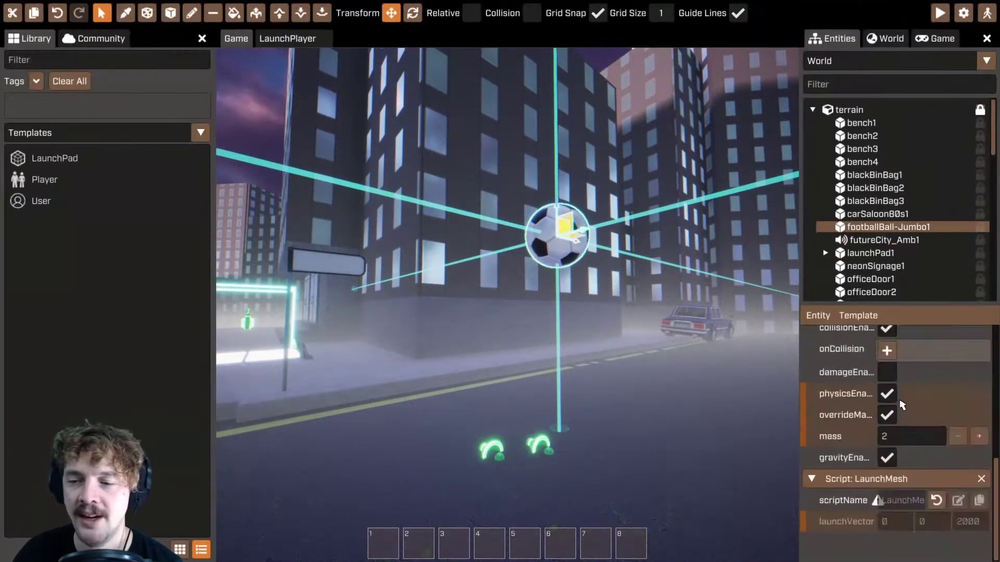
scroll(932, 458, "up", 3)
right_click_drag(508, 295, 507, 294)
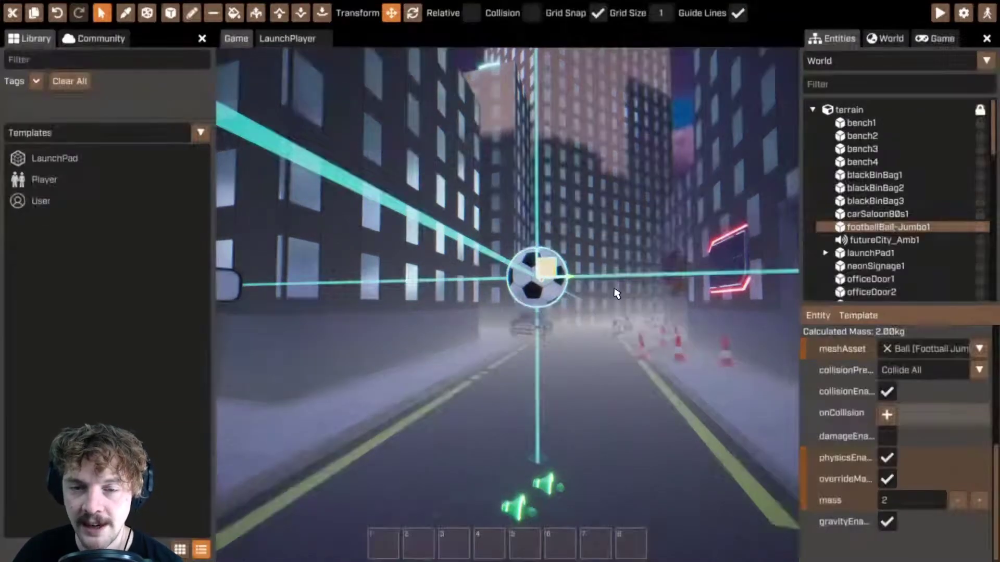
- Switch to the Crayta Lua API documentation, search for "launch" and check which entity type the Launch function belongs to
key("Escape")
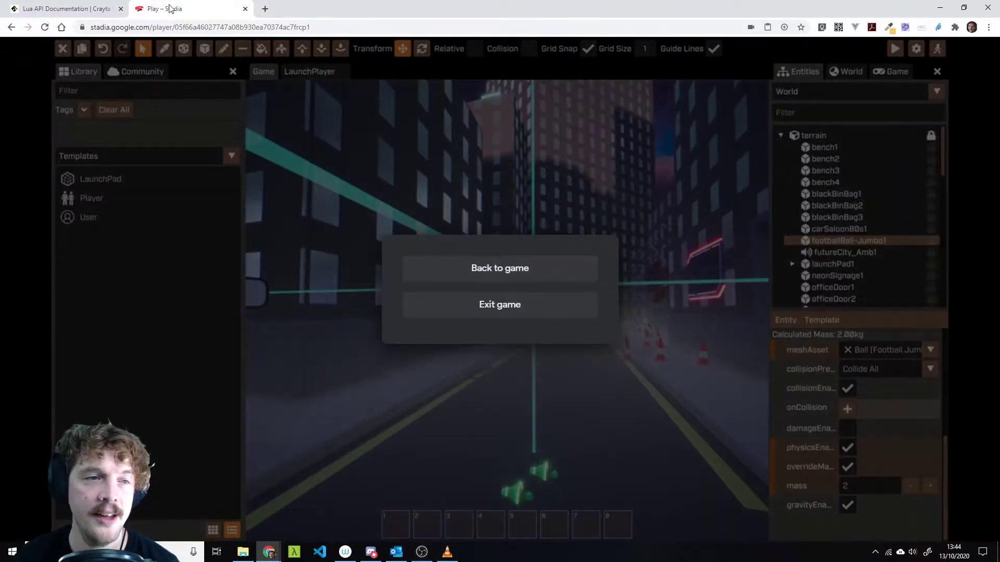
key("ctrl+shift+Tab")
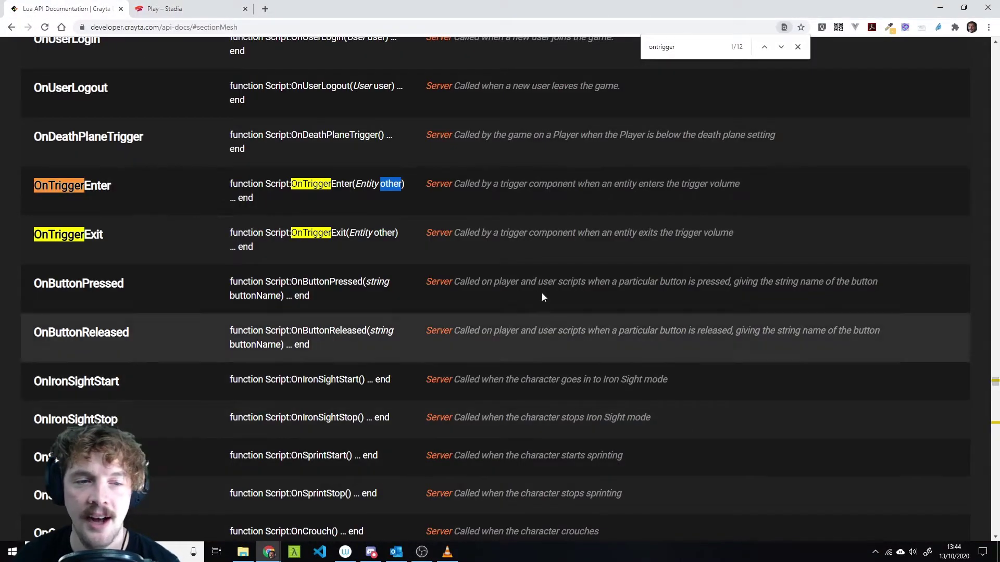
key("ctrl+f")
type("launch")
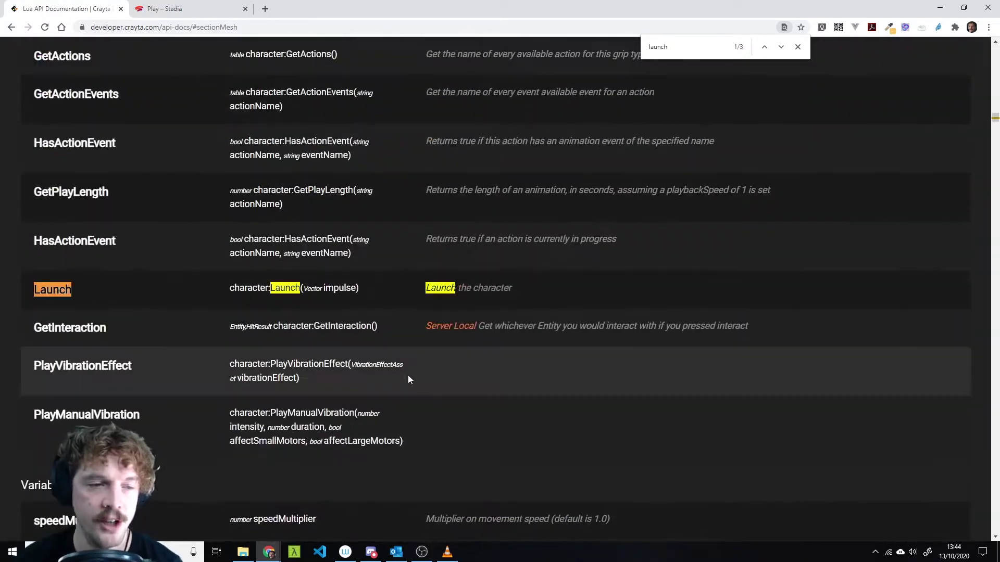
scroll(198, 307, "up", 20)
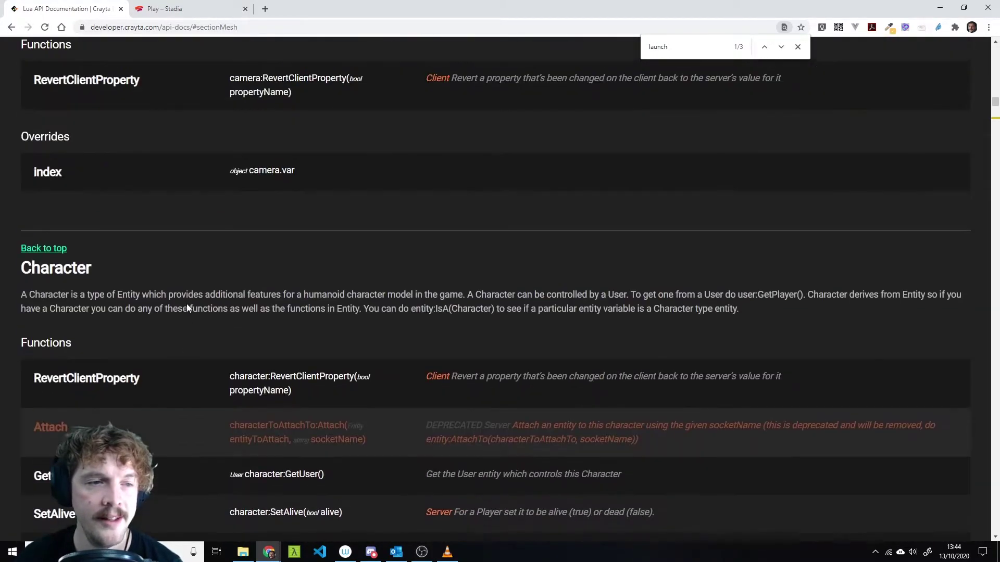
left_click_drag(21, 268, 121, 273)
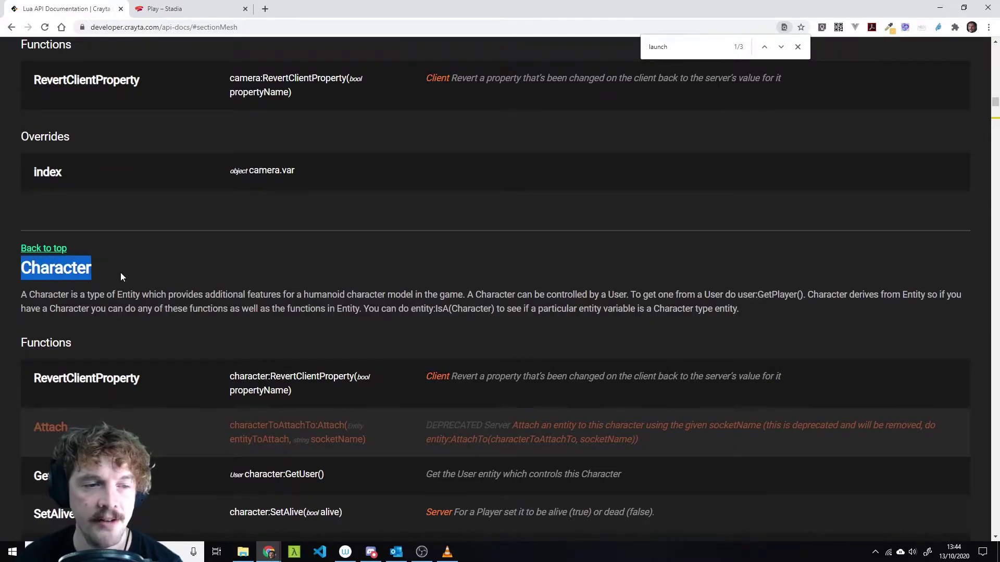
left_click(119, 273)
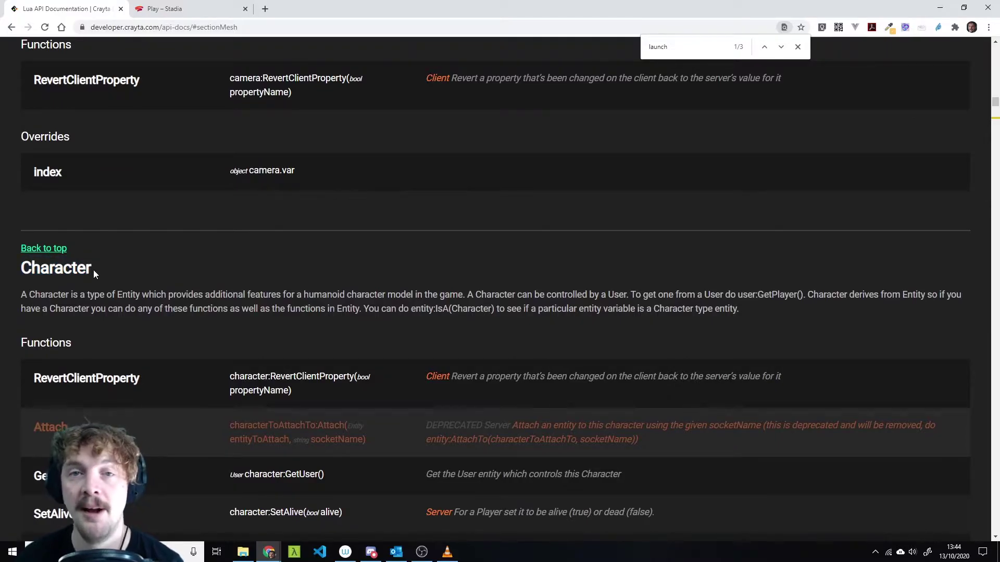
- Close the search, go to the Mesh section of the documentation and look up the AddImpulse function
left_click(797, 46)
left_click(38, 251)
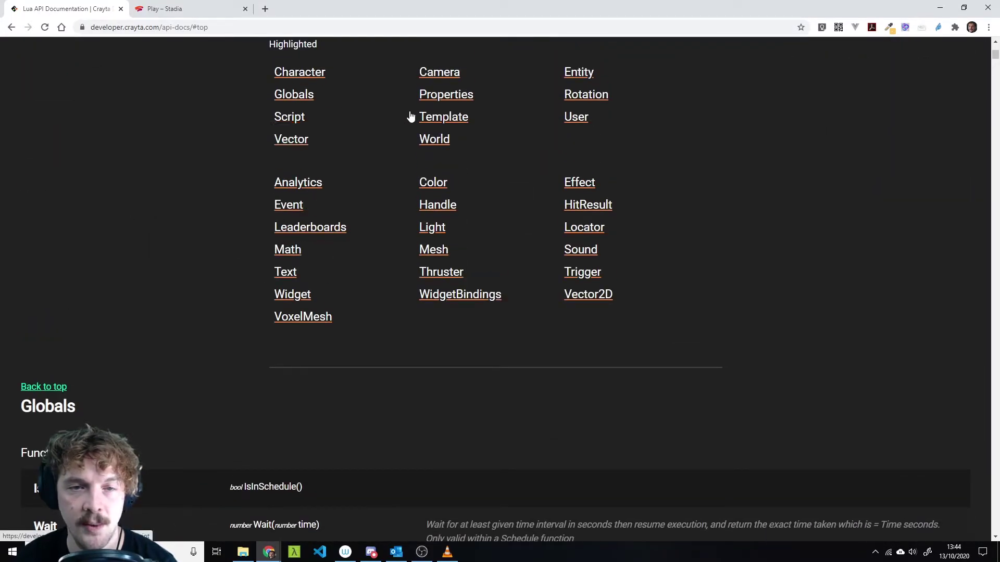
left_click(436, 250)
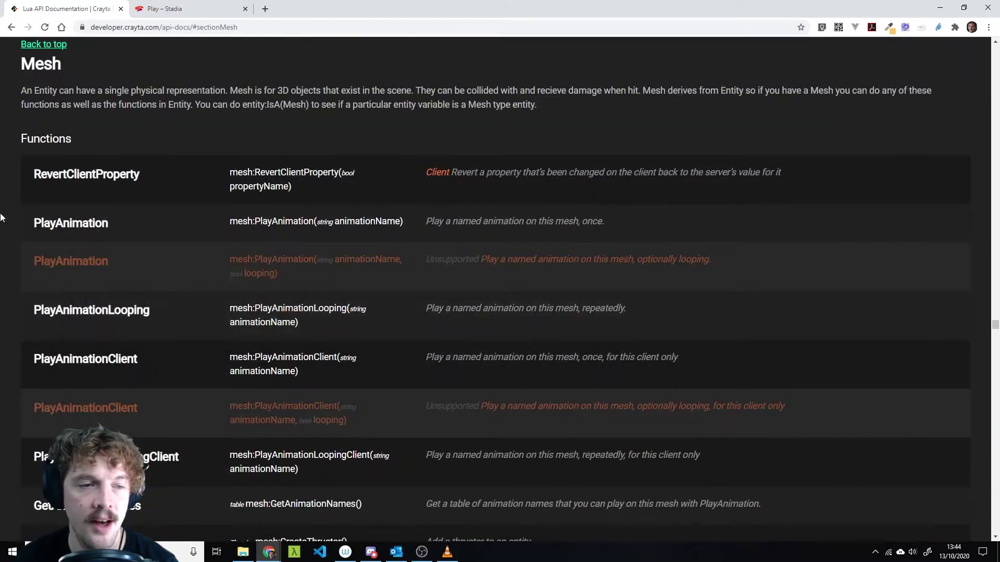
scroll(174, 187, "down", 4)
scroll(324, 225, "up", 6)
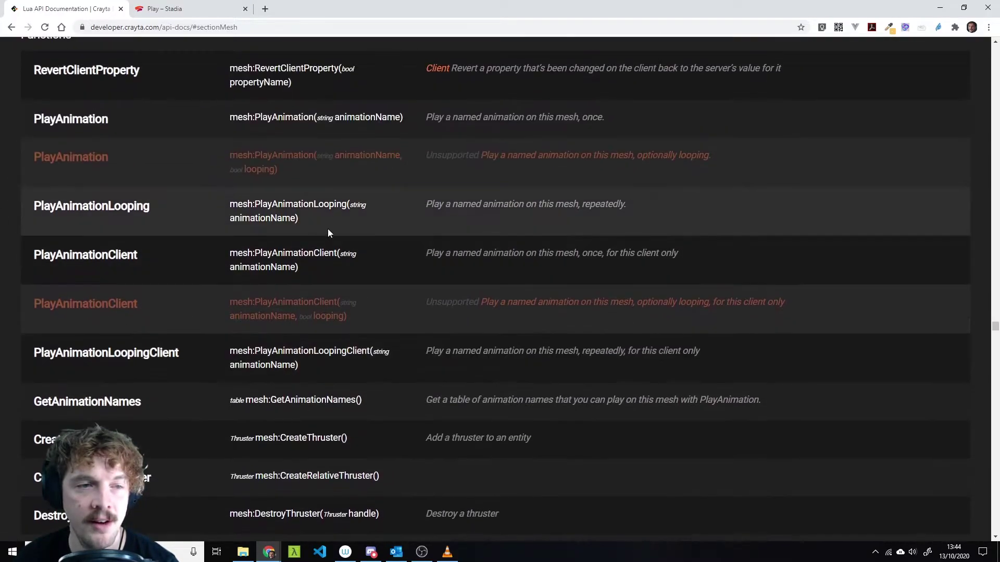
scroll(343, 344, "down", 5)
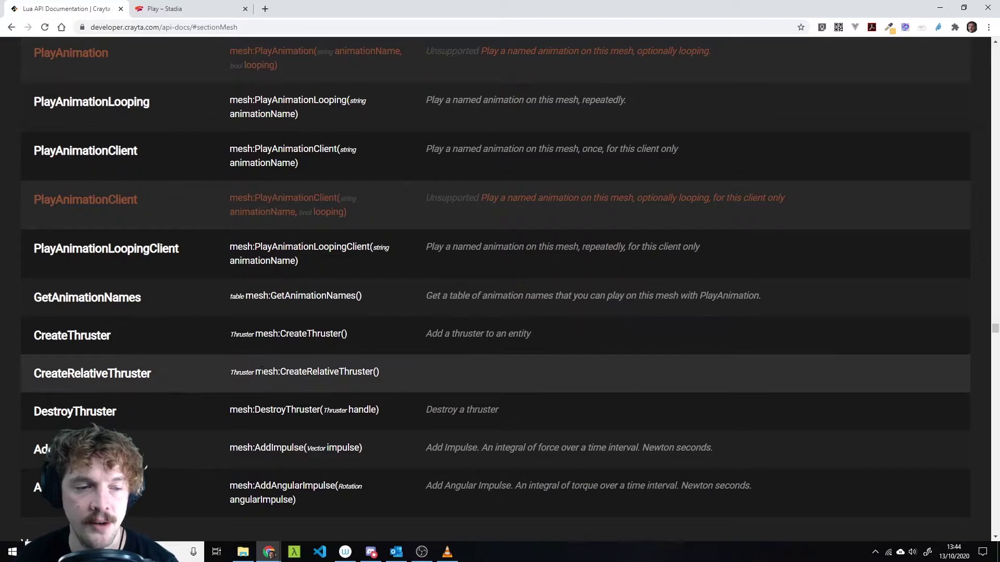
scroll(344, 344, "down", 2)
double_click(73, 345)
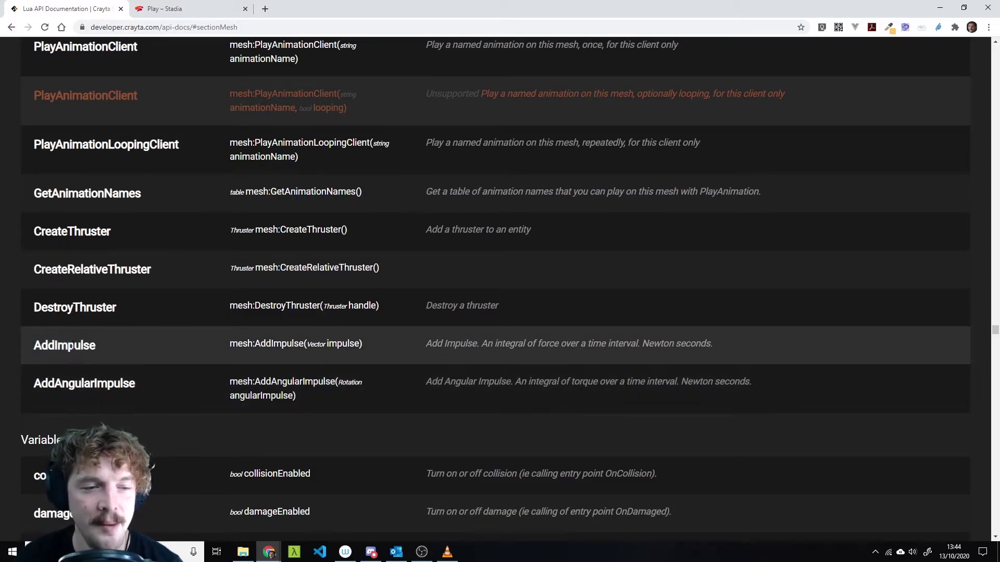
- Return to the Crayta editor and add a new script named LaunchMesh to the football
left_click(194, 6)
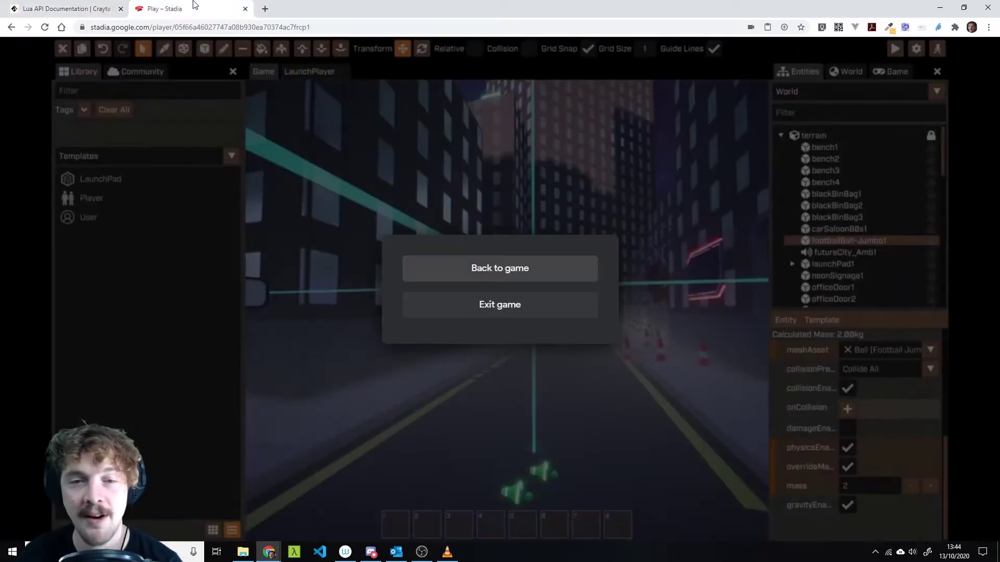
left_click(469, 270)
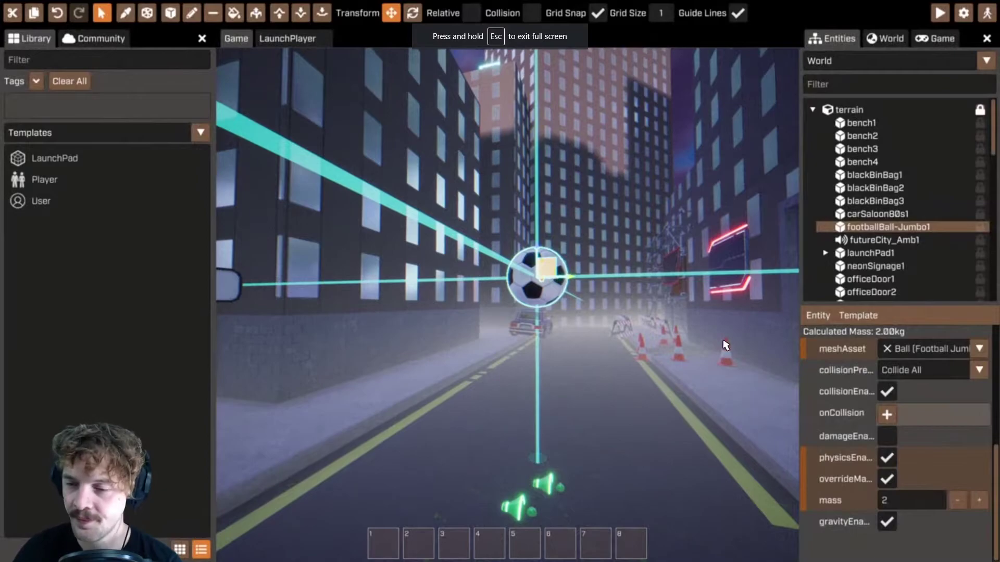
left_click(817, 316)
mouse_move(830, 347)
mouse_move(905, 350)
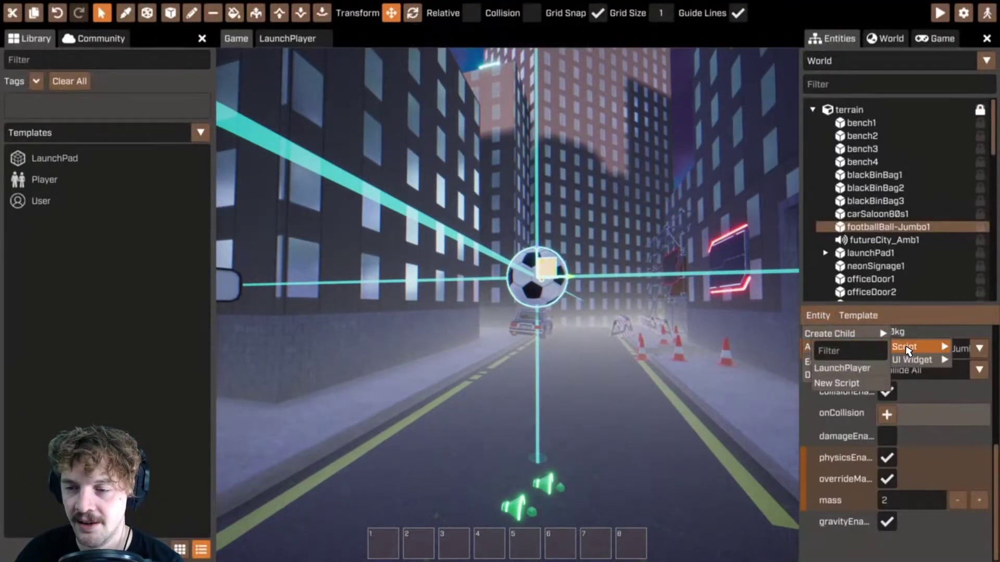
left_click(857, 384)
type("LaunchMesh")
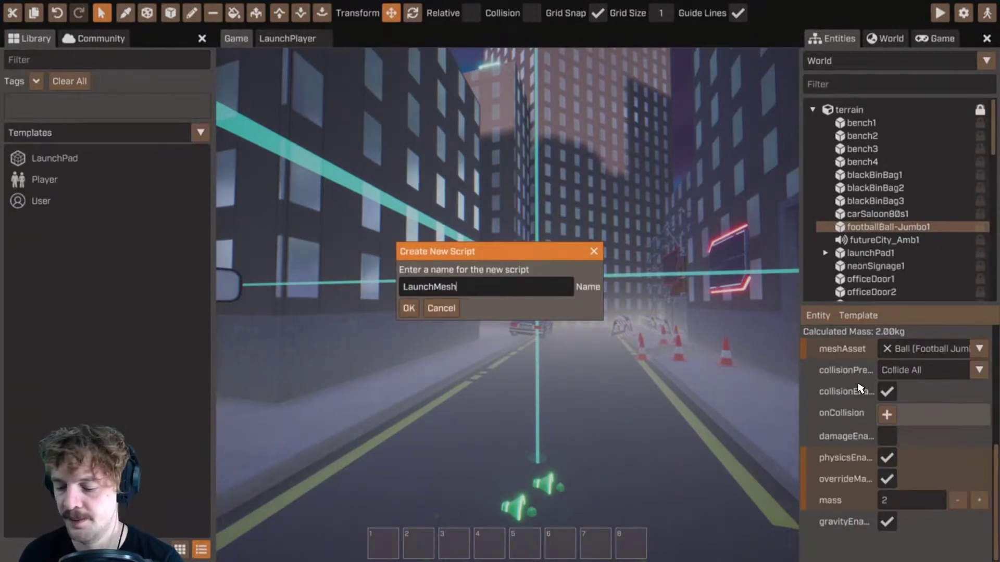
key("Return")
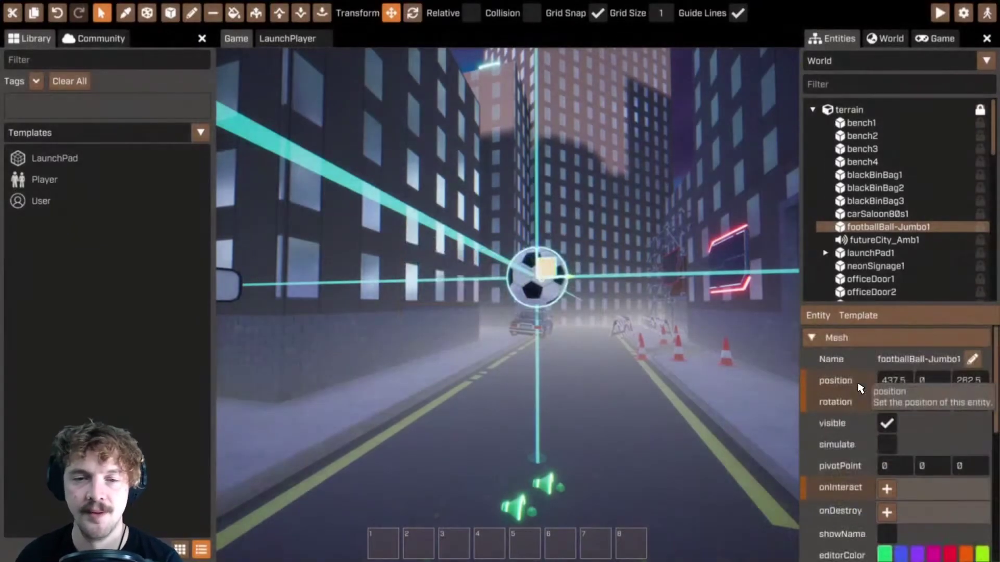
- Open the football's LaunchMesh script for editing and place the cursor at the end of its Init function
scroll(984, 415, "down", 10)
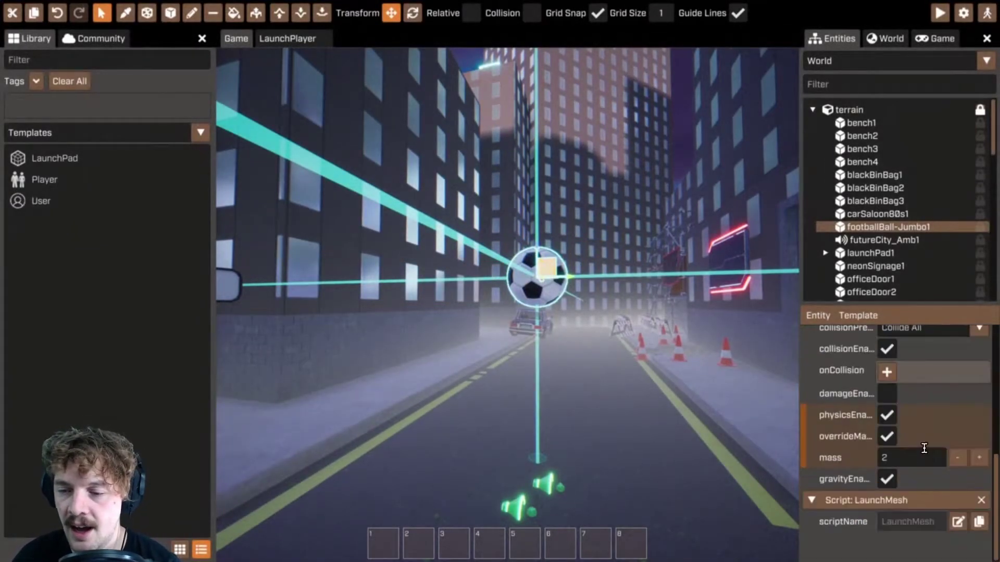
left_click(957, 521)
left_click(489, 165)
left_click(293, 197)
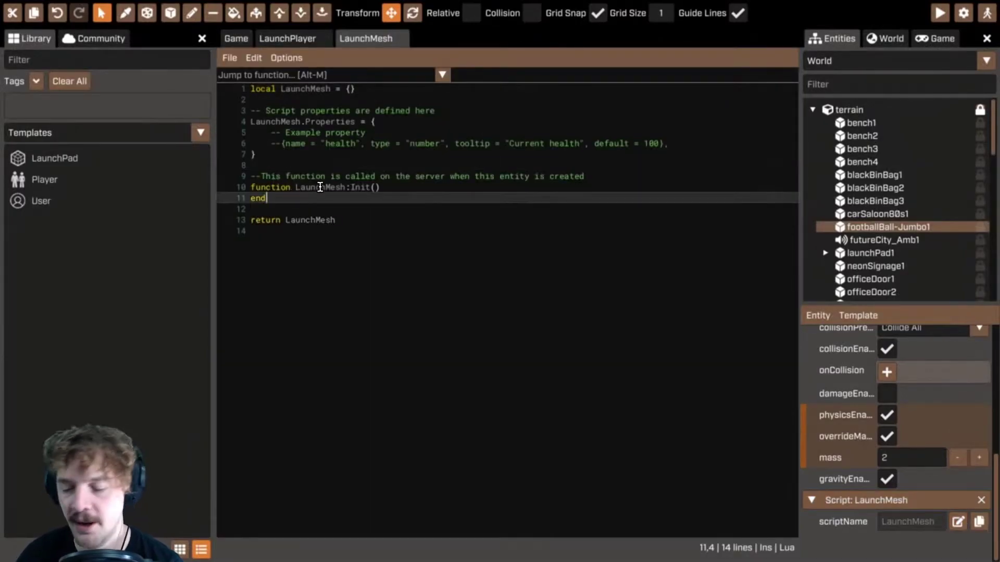
- Add an empty function LaunchMesh:Launch() below Init, with an indented blank line ready for its body
key("Return")
key("Return")
type("functioj")
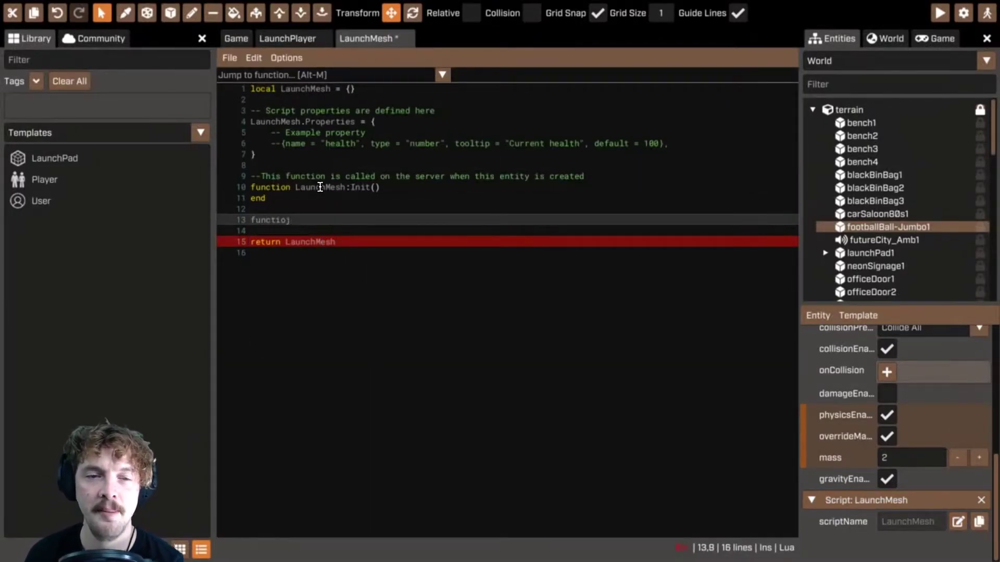
key("BackSpace")
type("n Launch")
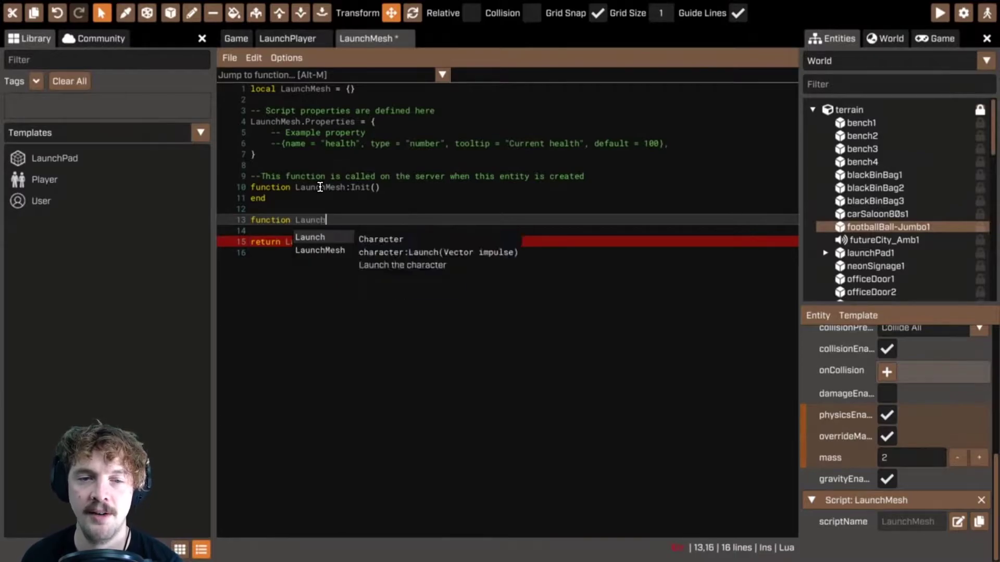
type("Mesh:LaunchM")
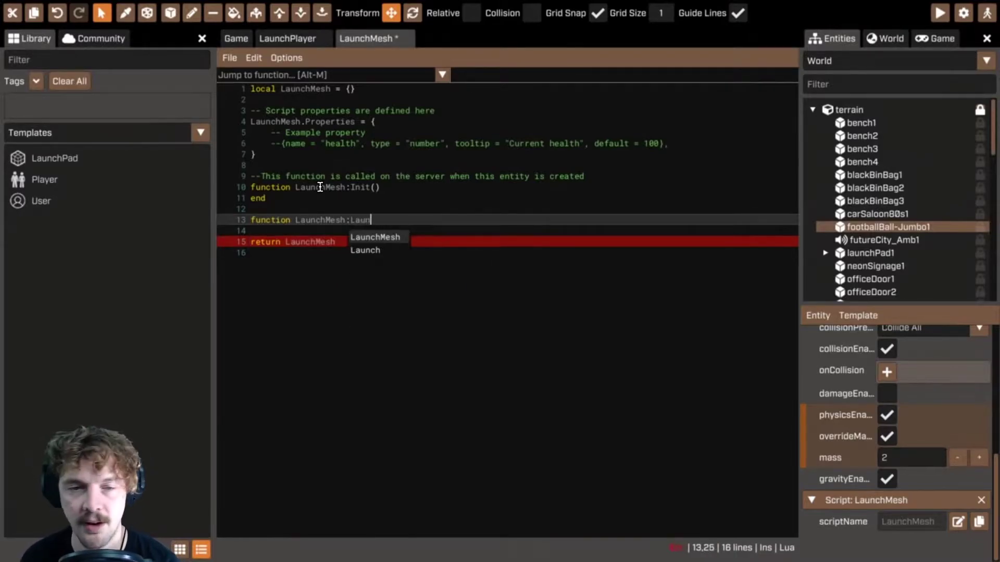
key("BackSpace")
type("()")
key("Return")
key("Return")
type("end")
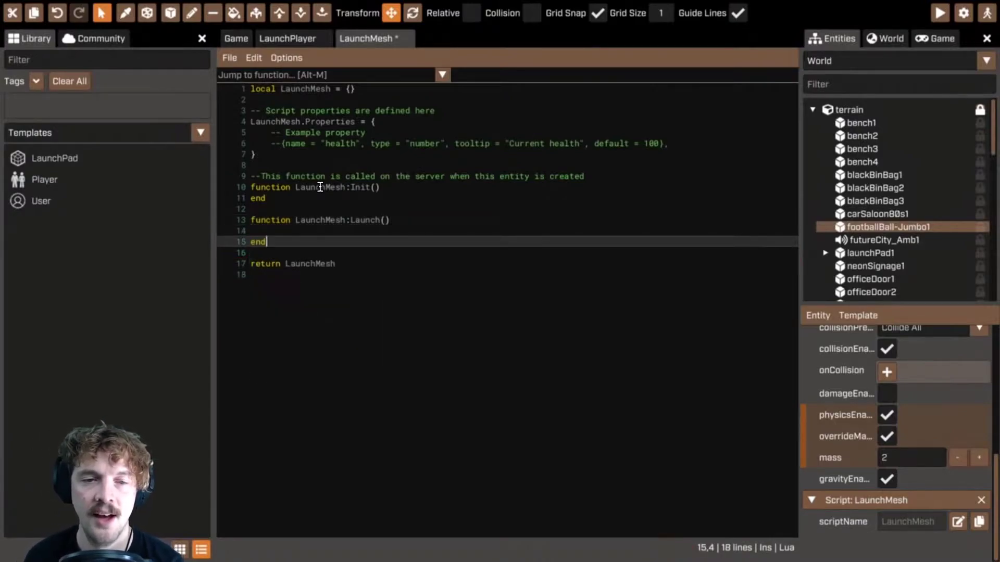
key("Up")
key("Tab")
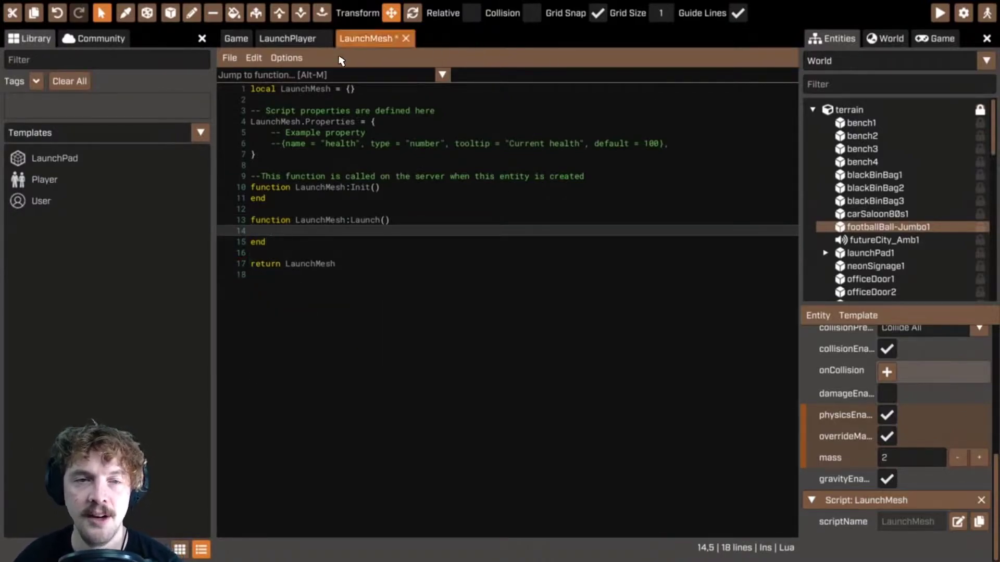
- Start a new script property entry named "launchVector" below the example property, up to its type value
left_click(686, 144)
key("Return")
type("{ name = \"")
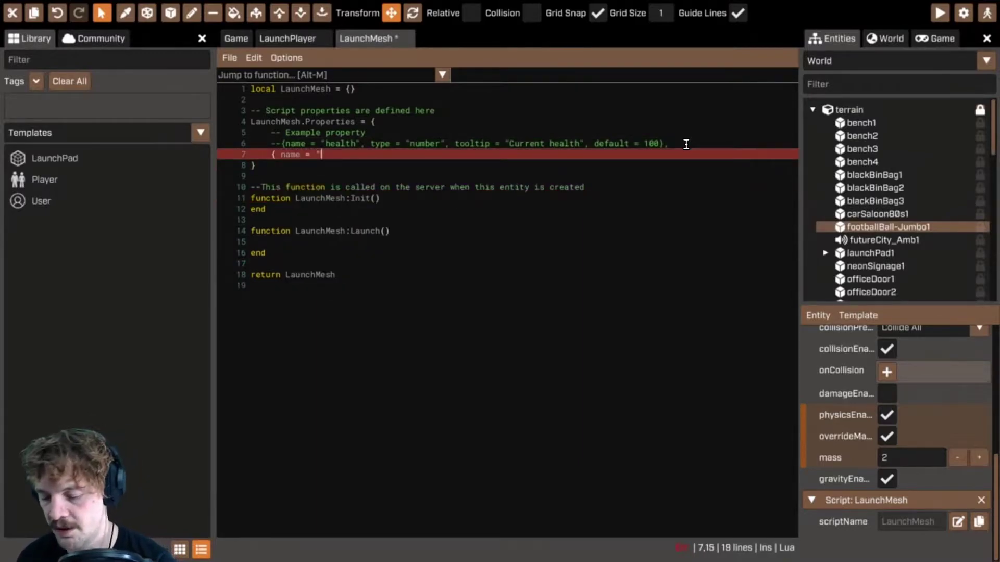
type("launchVector\", type = \"")
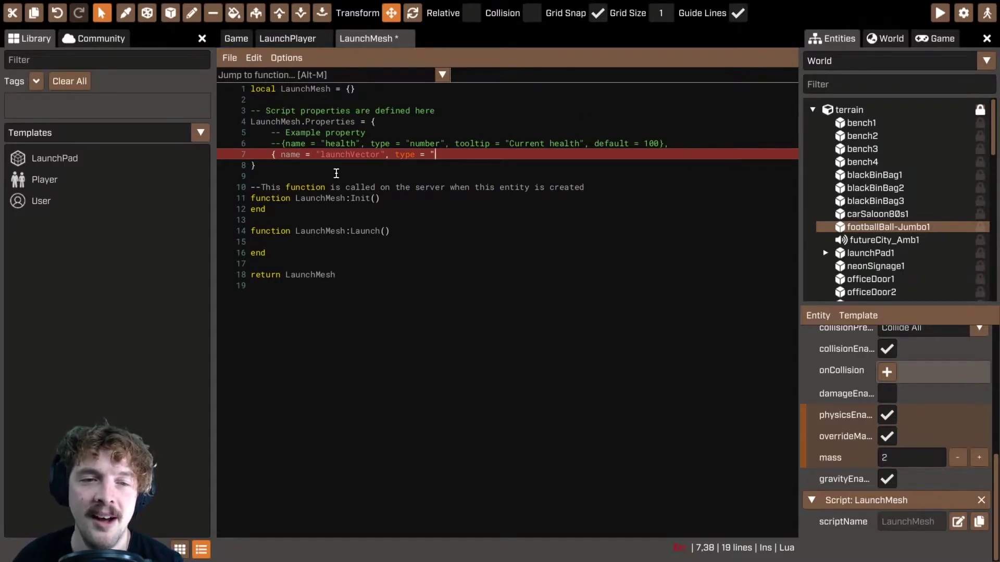
double_click(336, 155)
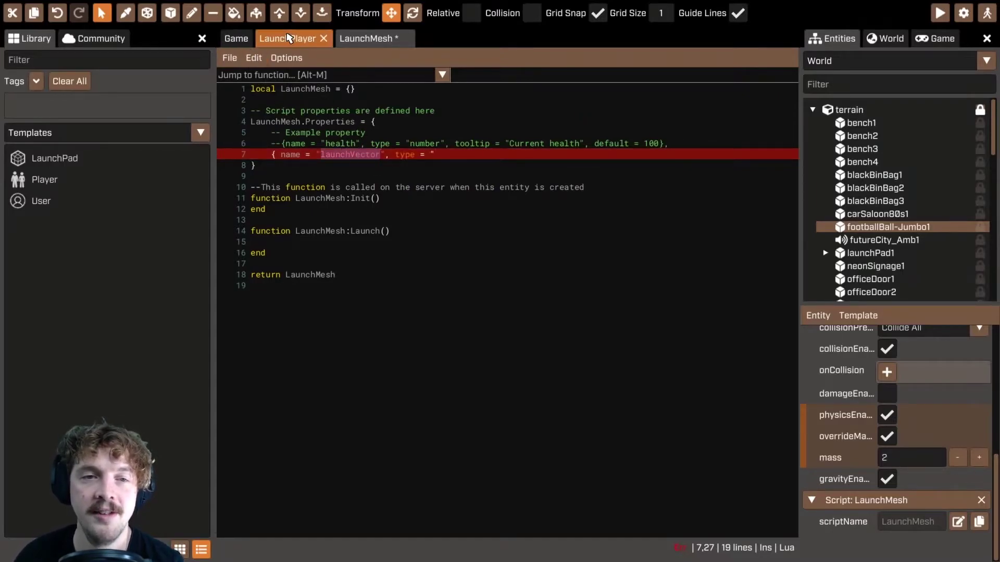
left_click(435, 197)
left_click(332, 147)
left_click(348, 160)
left_click(350, 155)
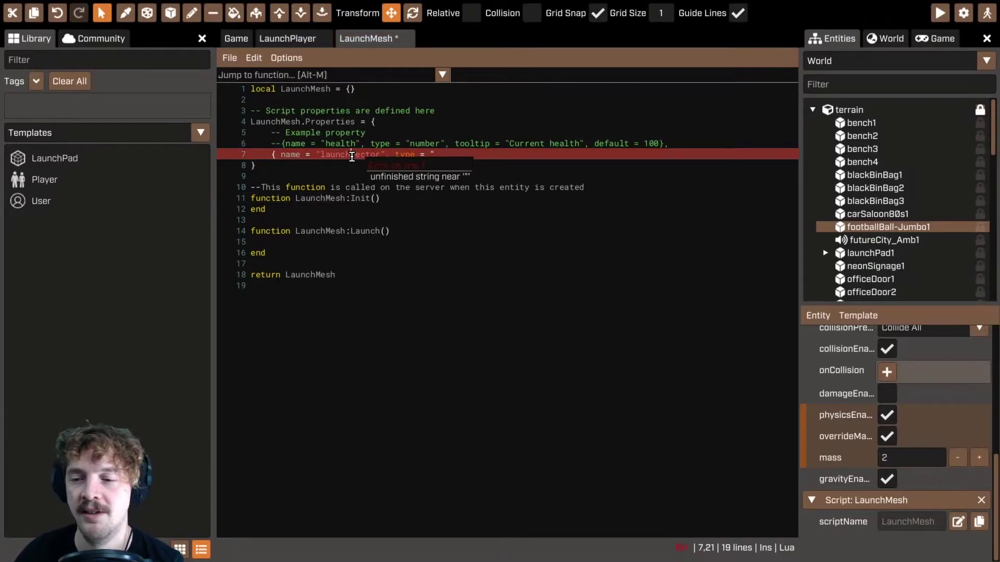
- Give the launchVector property the type "vector" and a tooltip describing the direction to launch the entity
left_click(449, 155)
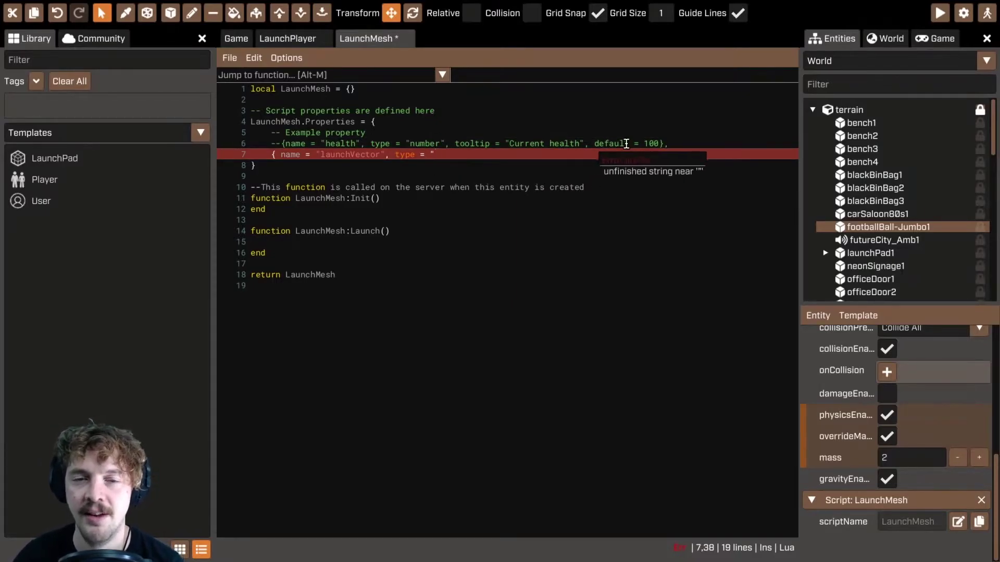
type("vector")
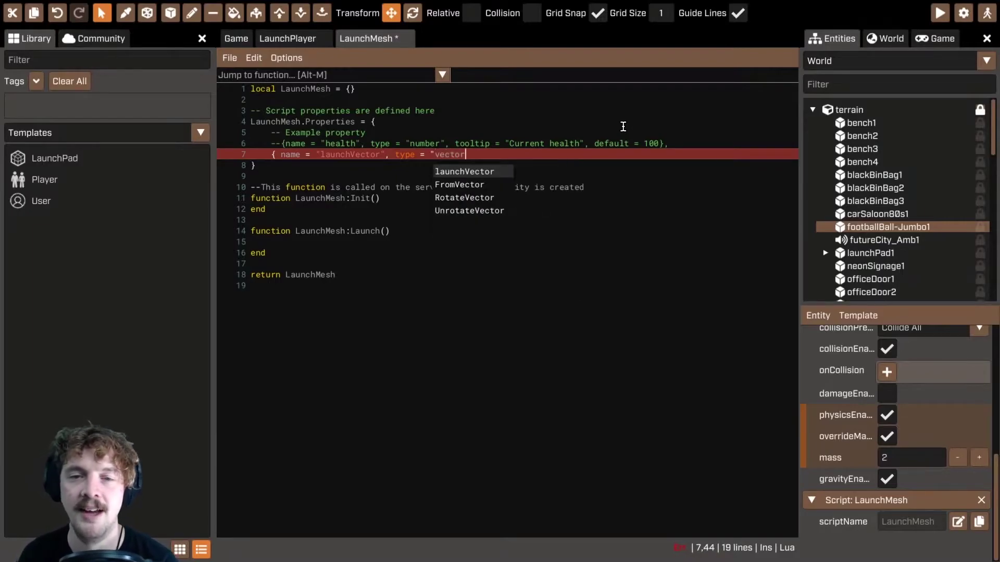
type("\", tooltip")
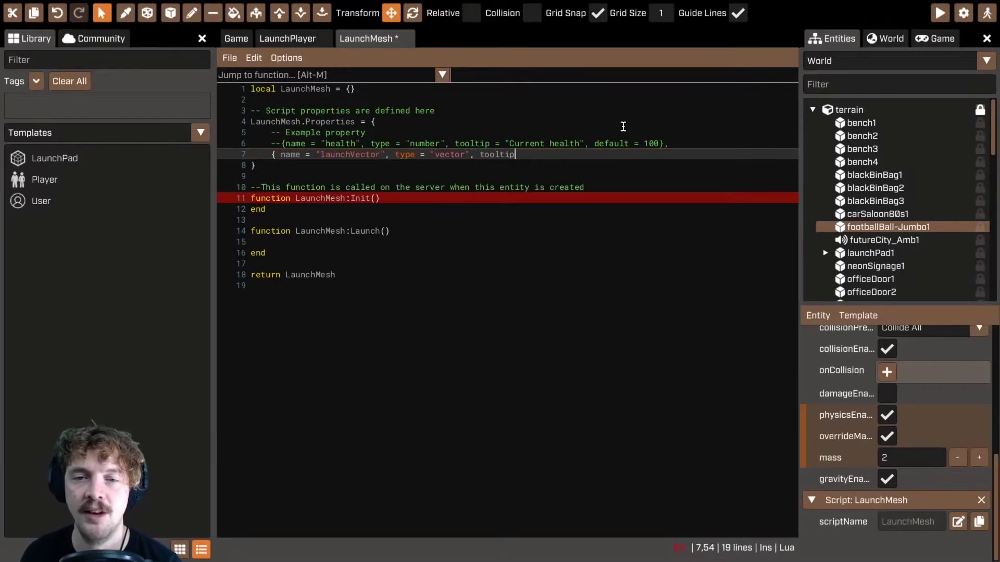
type(" = \"T/he ")
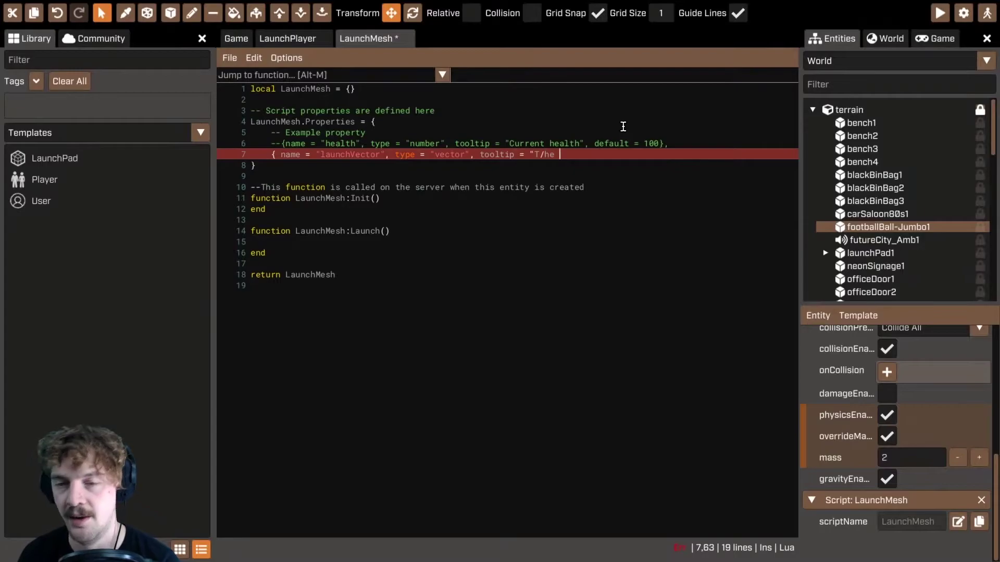
type("direction to")
type("laun")
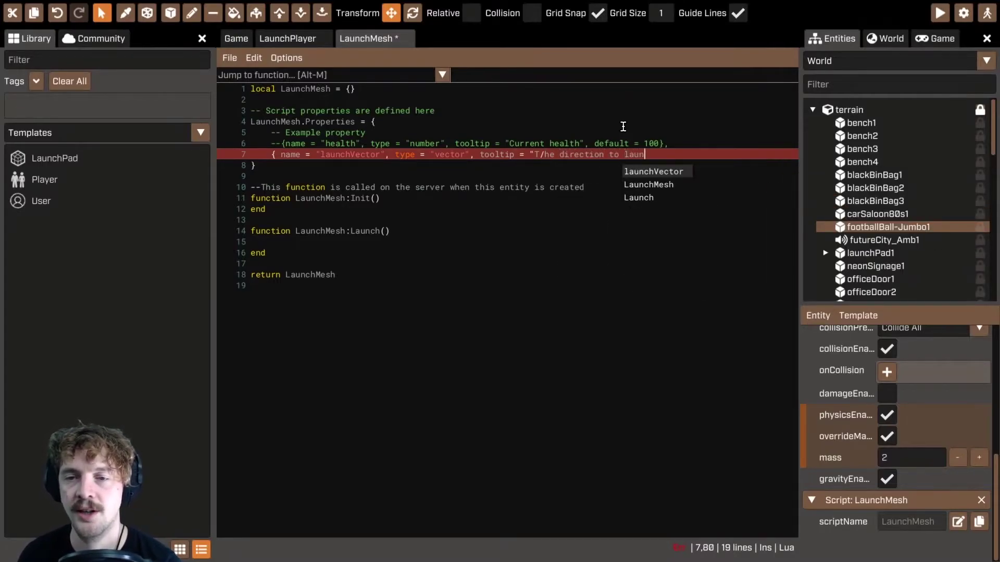
type("ch the entity\"")
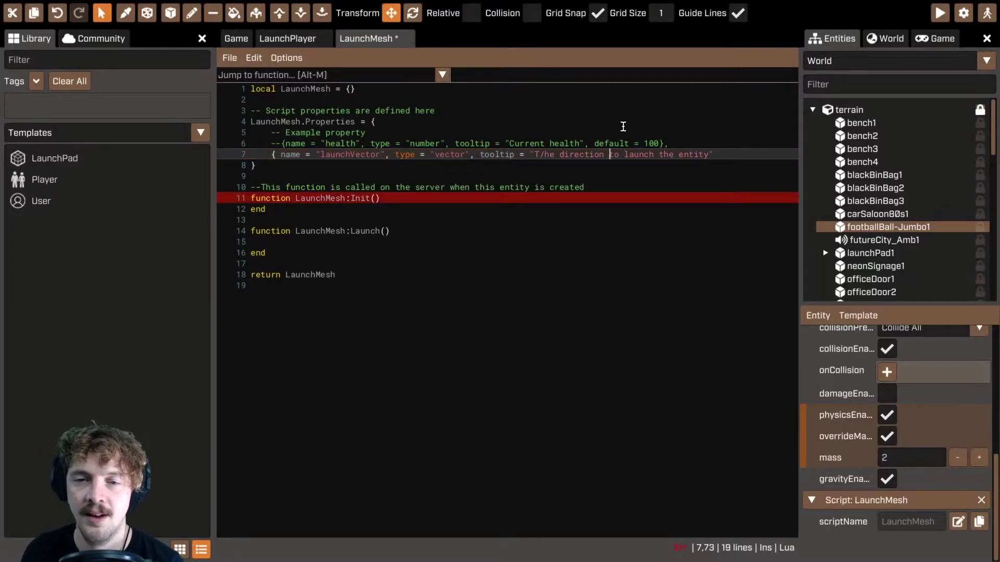
- Correct the tooltip to "The direction to launch the entity", close the property entry with a brace and save the script
key("ctrl+Left")
key("ctrl+Left")
key("BackSpace")
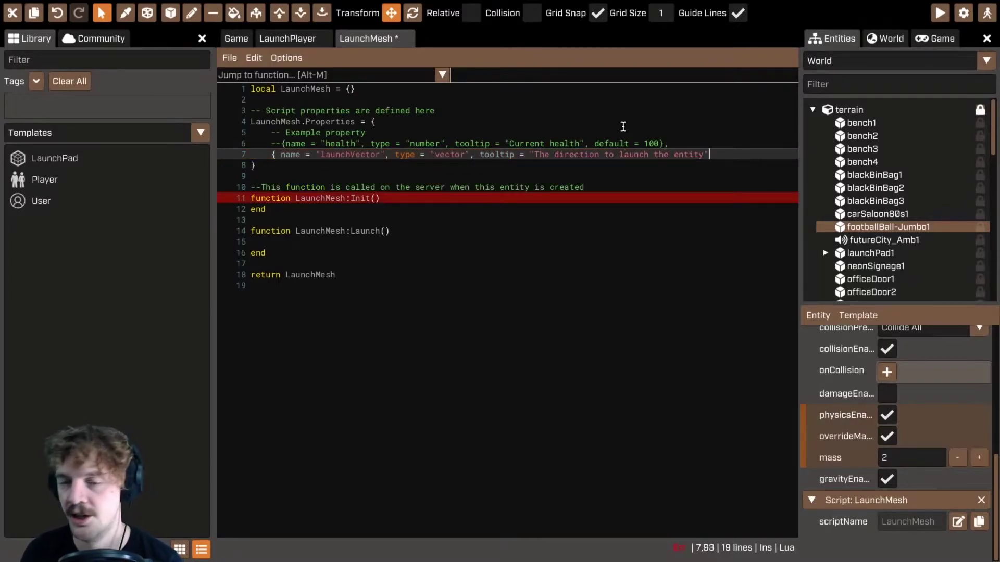
key("End")
type("}")
key("ctrl+s")
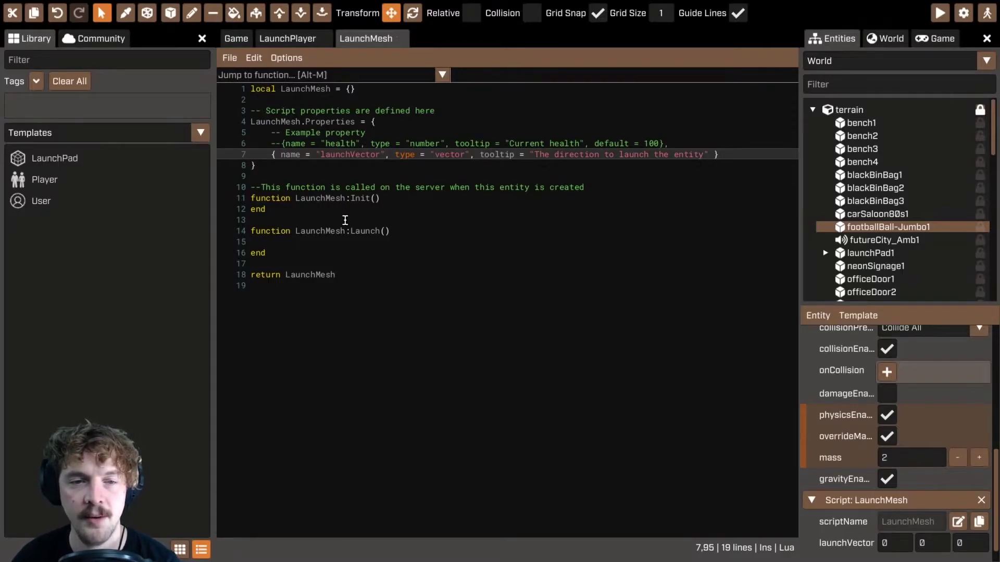
- Write self:GetEntity() in the body of the Launch function
left_click(351, 242)
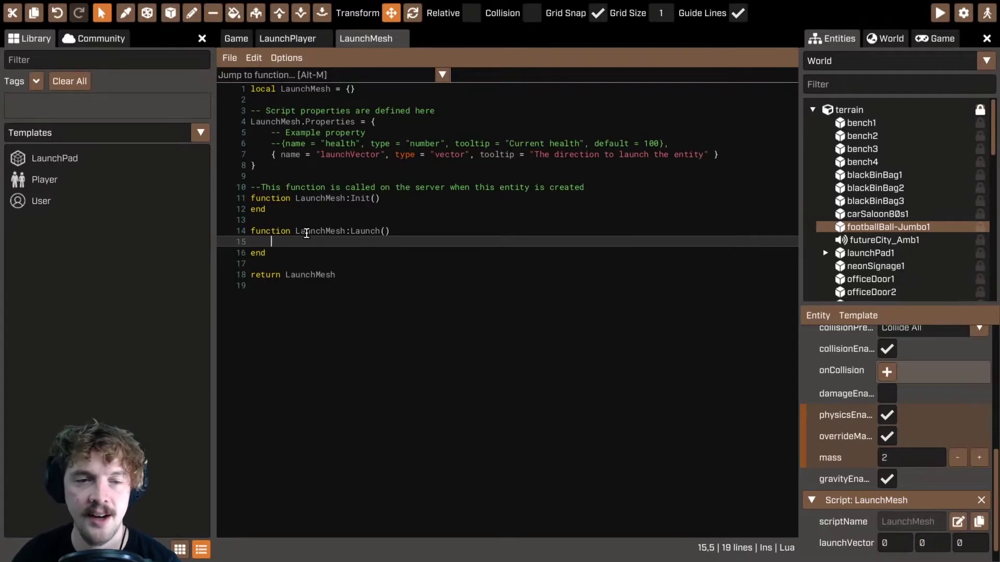
type("self:GetEn")
key("Tab")
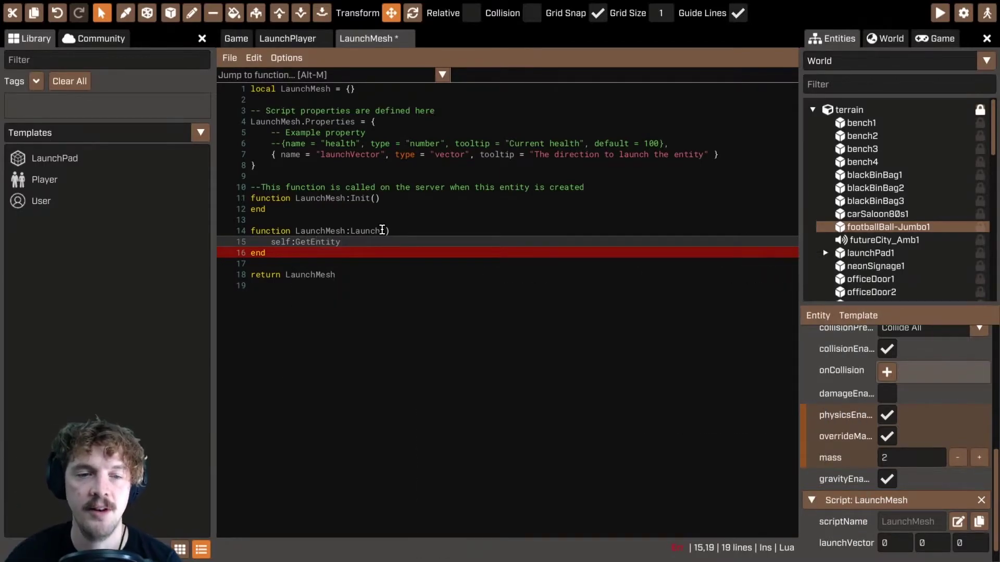
type("()")
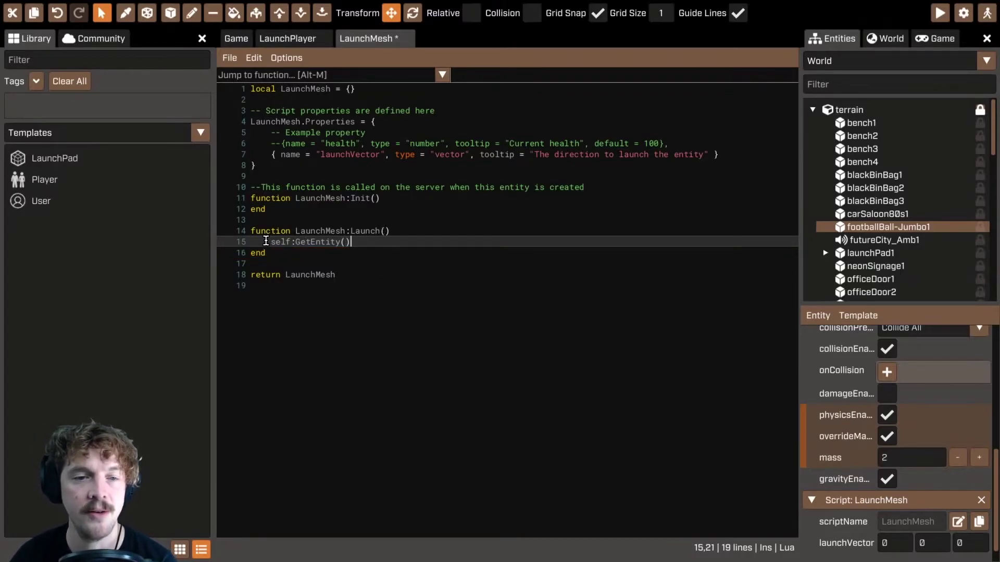
left_click_drag(265, 241, 367, 240)
left_click(378, 239)
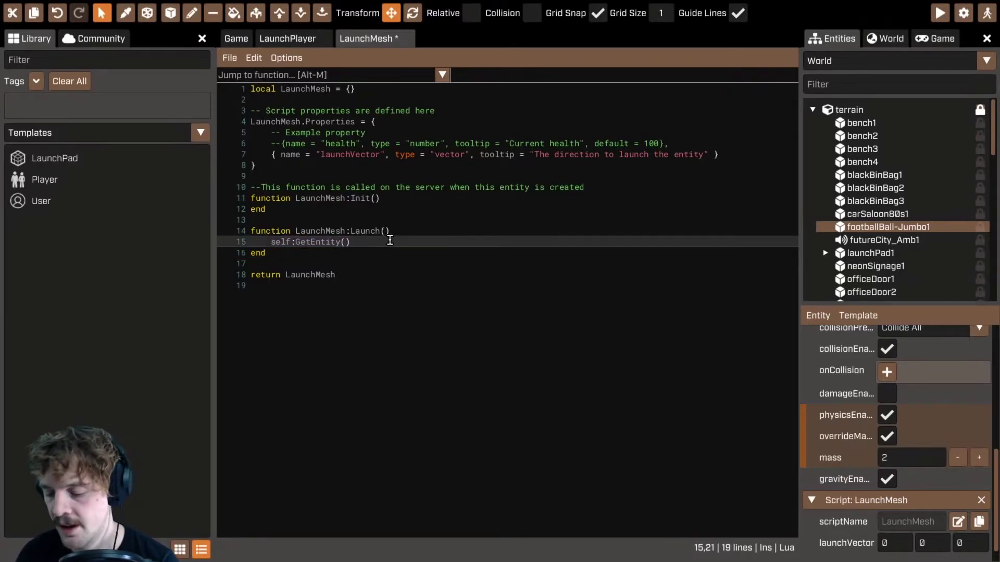
- Chain an AddImpulse call onto self:GetEntity() and open its argument list
type(":AddIo")
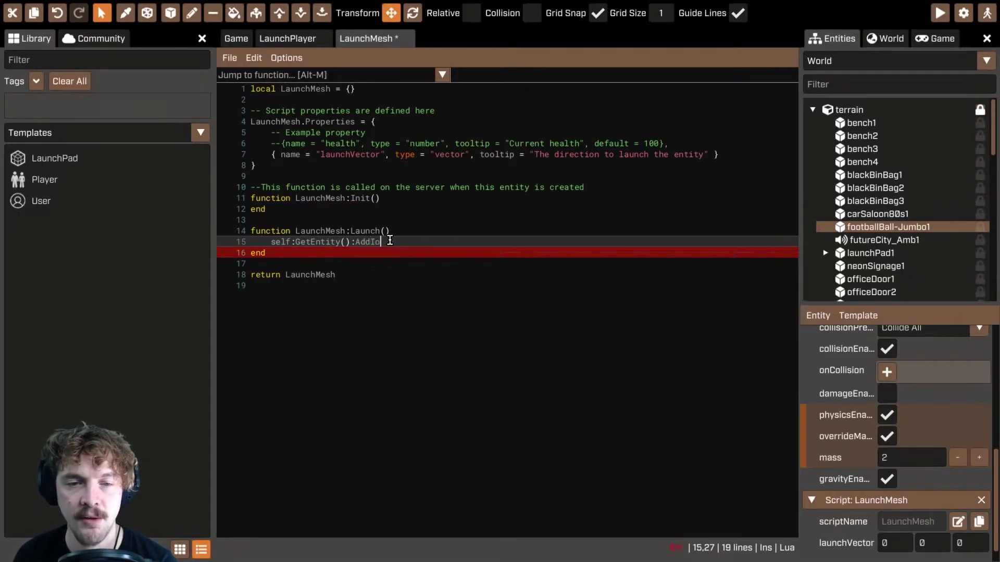
key("BackSpace")
type("mp")
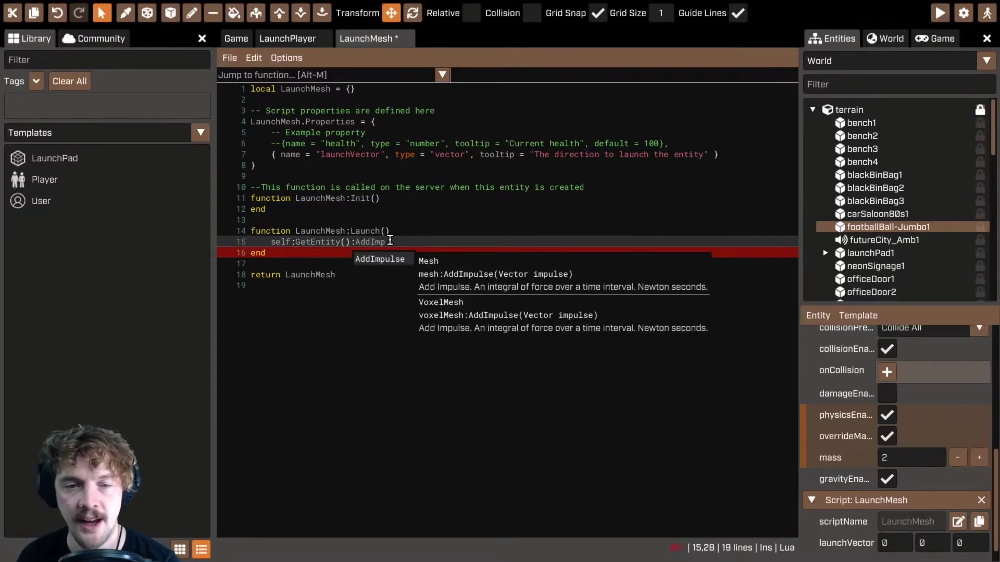
key("Tab")
type("(")
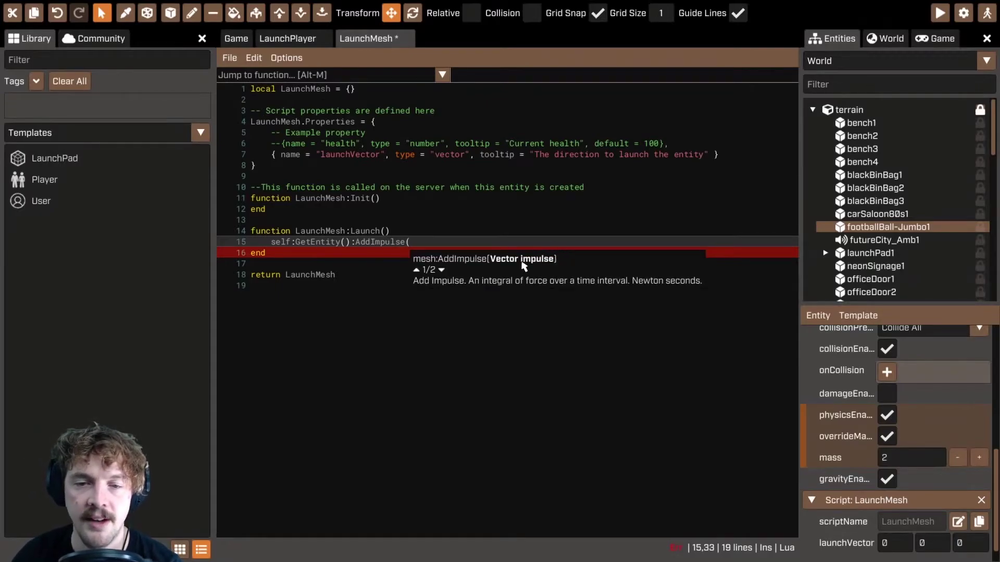
- Pass self.properties.launchVector as the AddImpulse argument, close the call and save the script
type("self.propert")
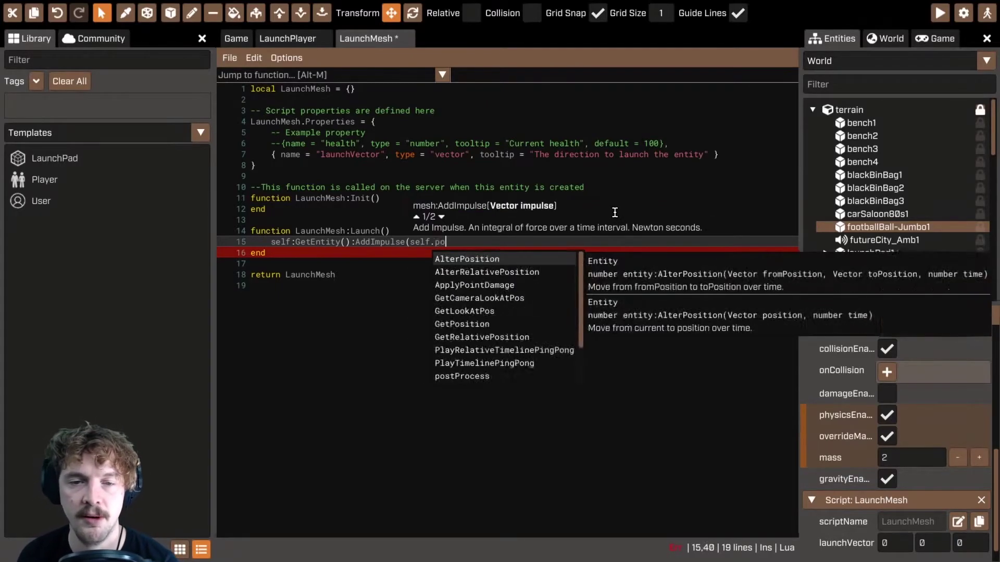
type("ies.lau")
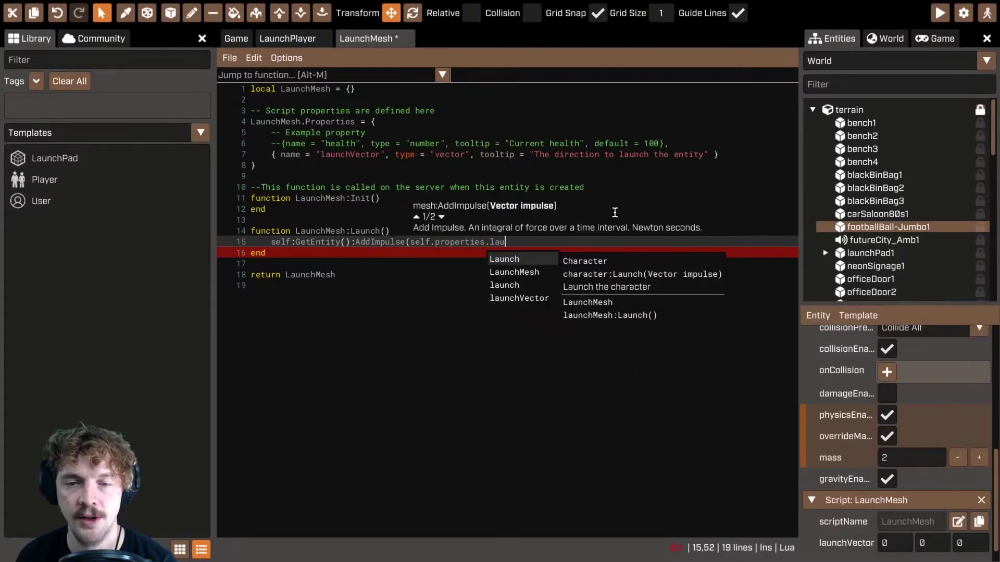
key("Down")
key("Down")
type("n")
key("Down")
key("Return")
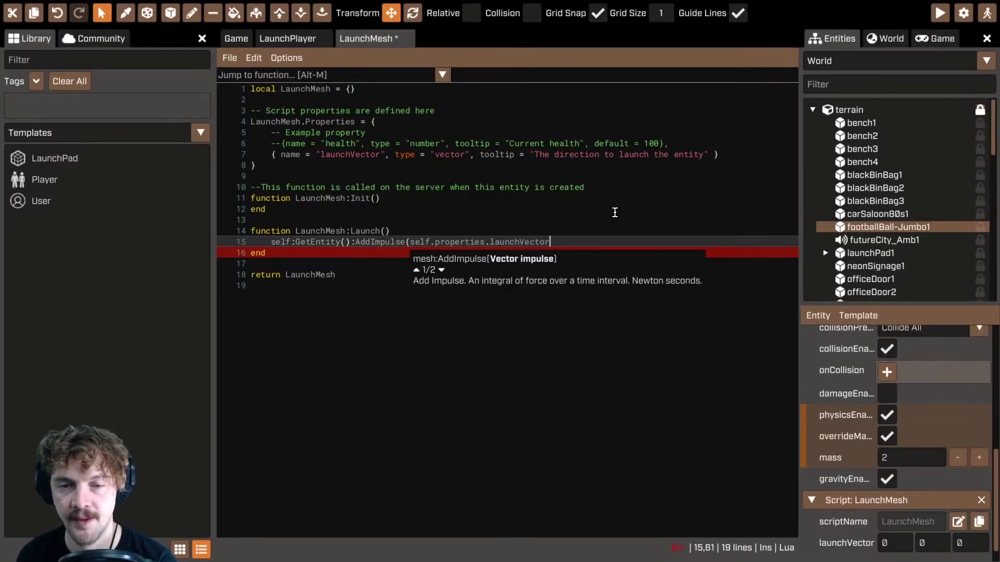
type(")")
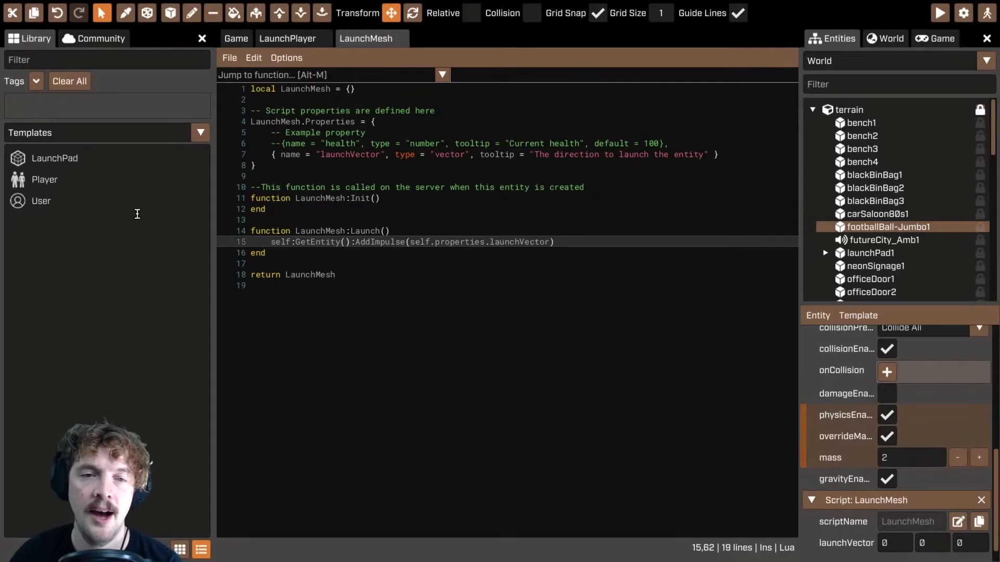
- Return to the game view, play the level and run the character up to the football and around the street
left_click(236, 38)
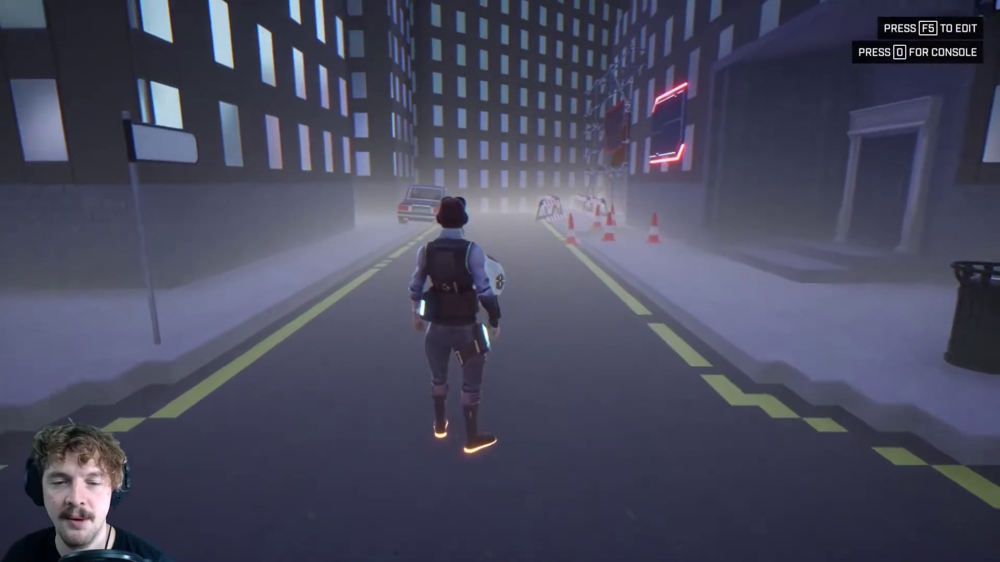
key("w")
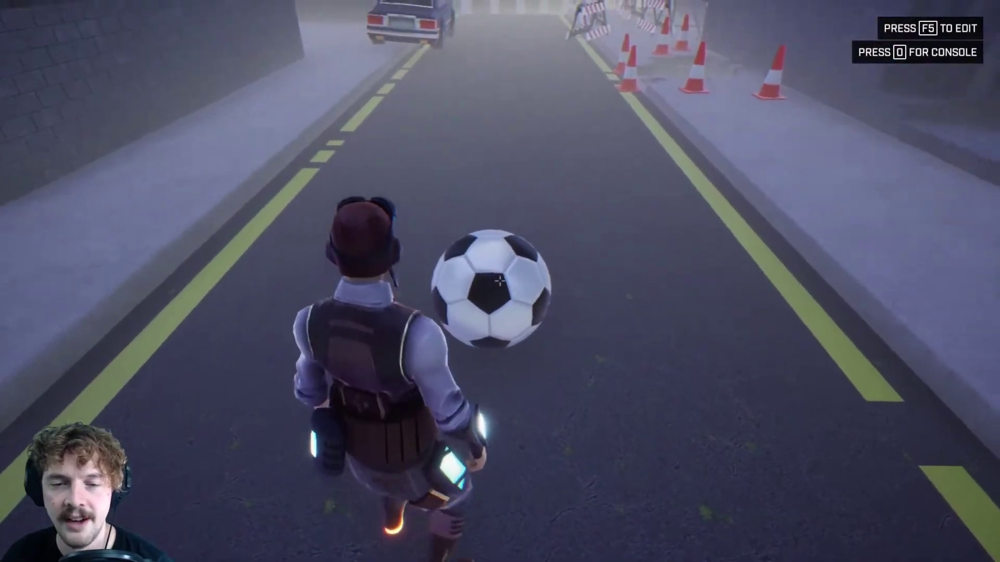
key("w")
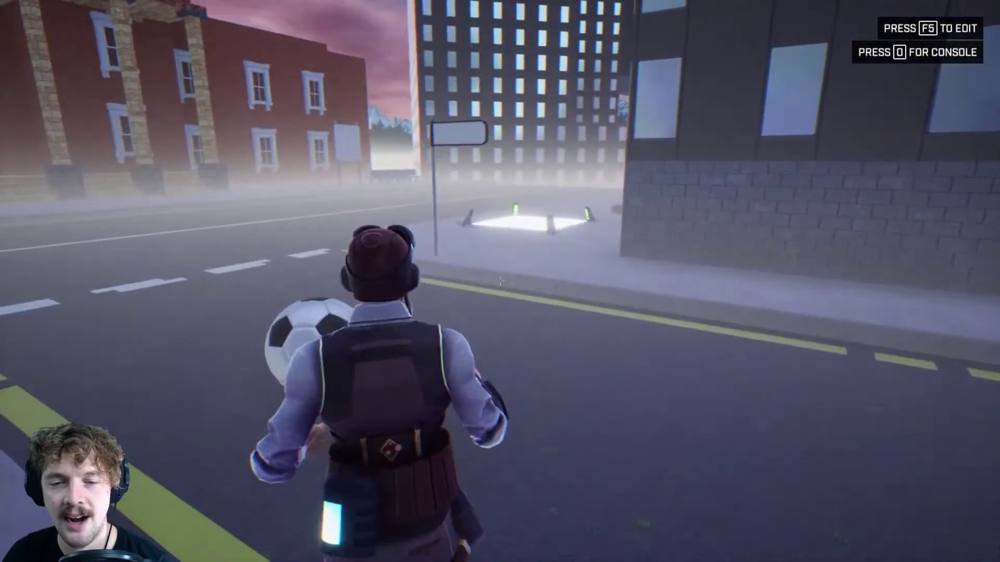
key("w")
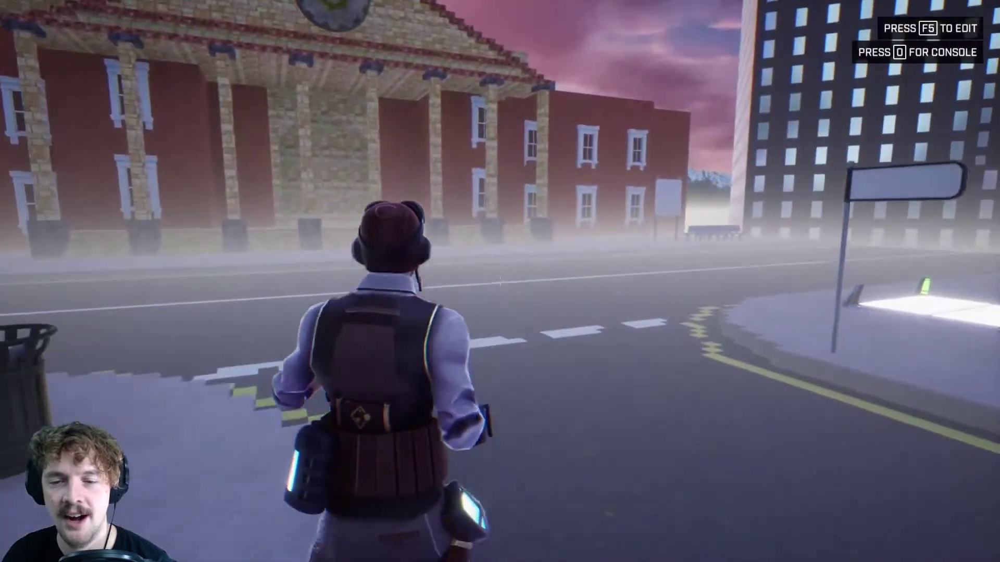
key("w")
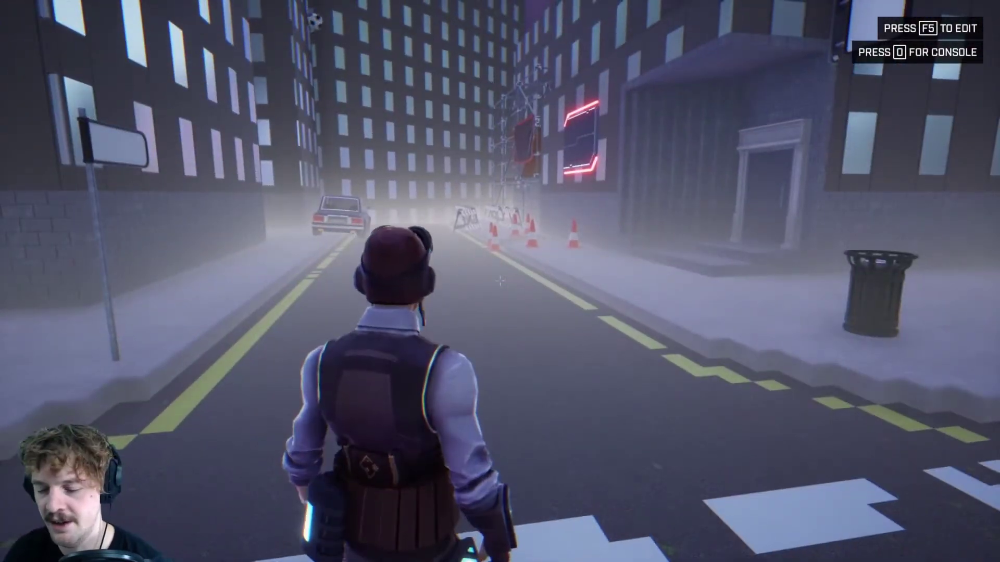
- Stop the play test and compare LaunchMesh's Launch function with the OnTriggerEnter handler in the LaunchPlayer script
key("F5")
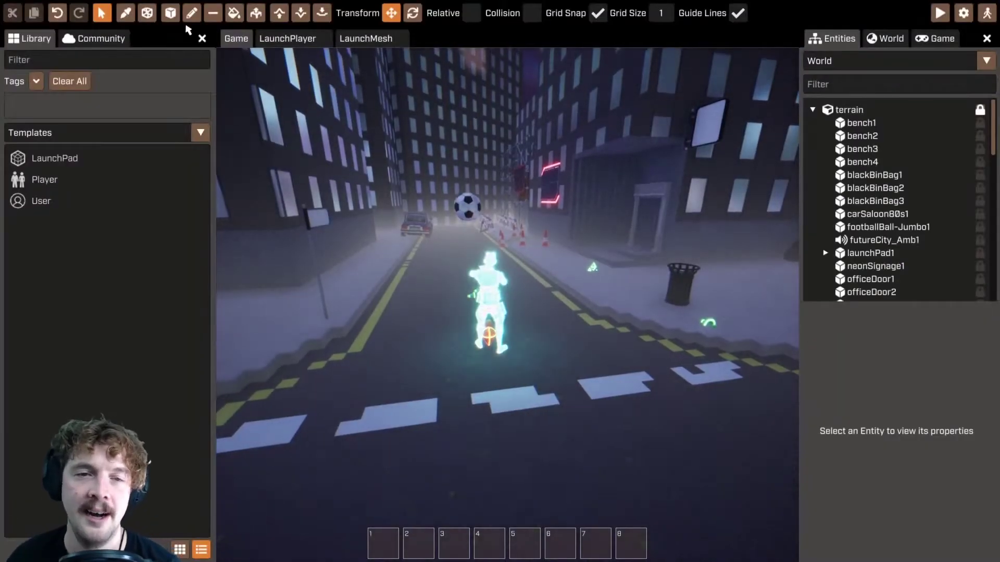
left_click(365, 38)
double_click(367, 231)
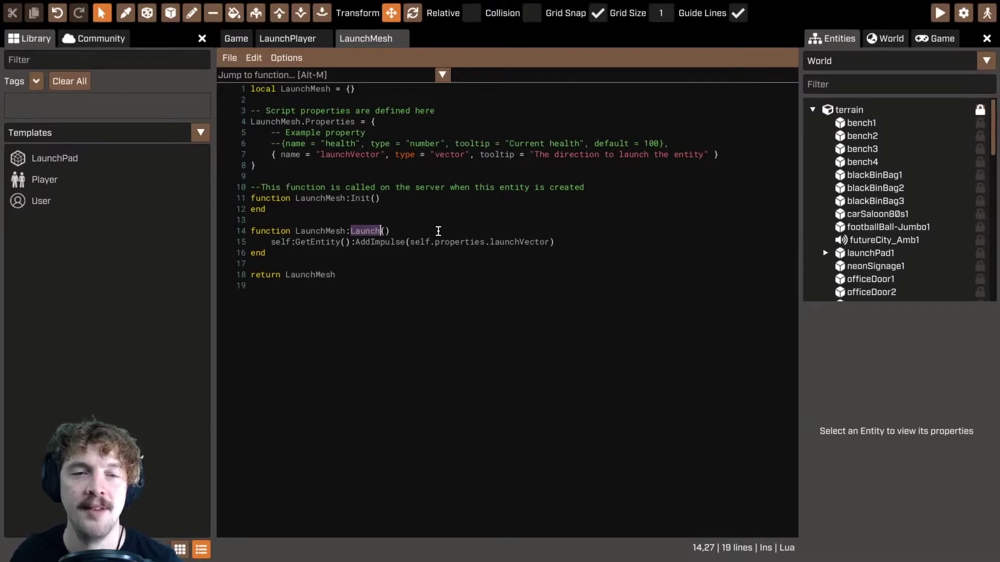
left_click(347, 237)
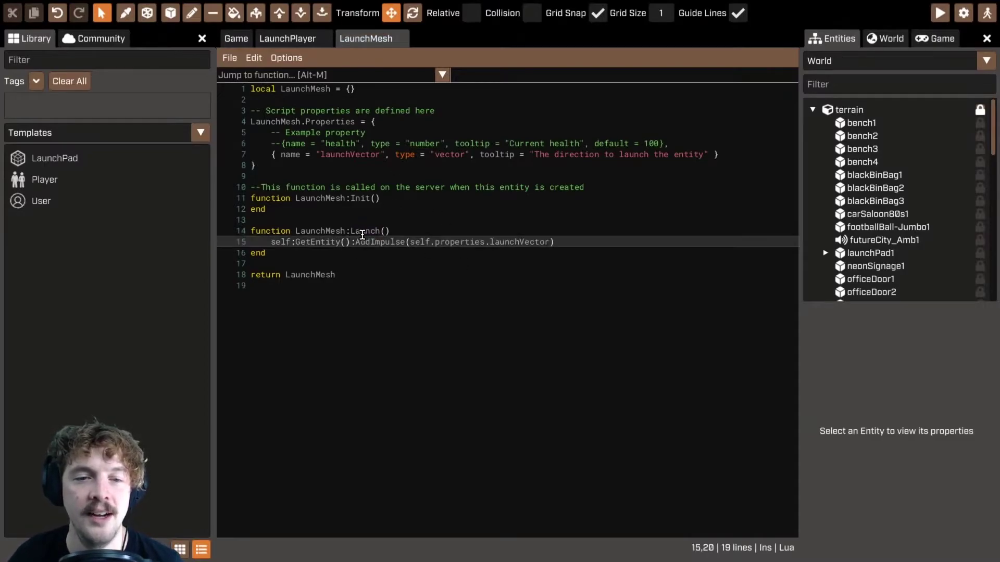
left_click(288, 38)
double_click(392, 241)
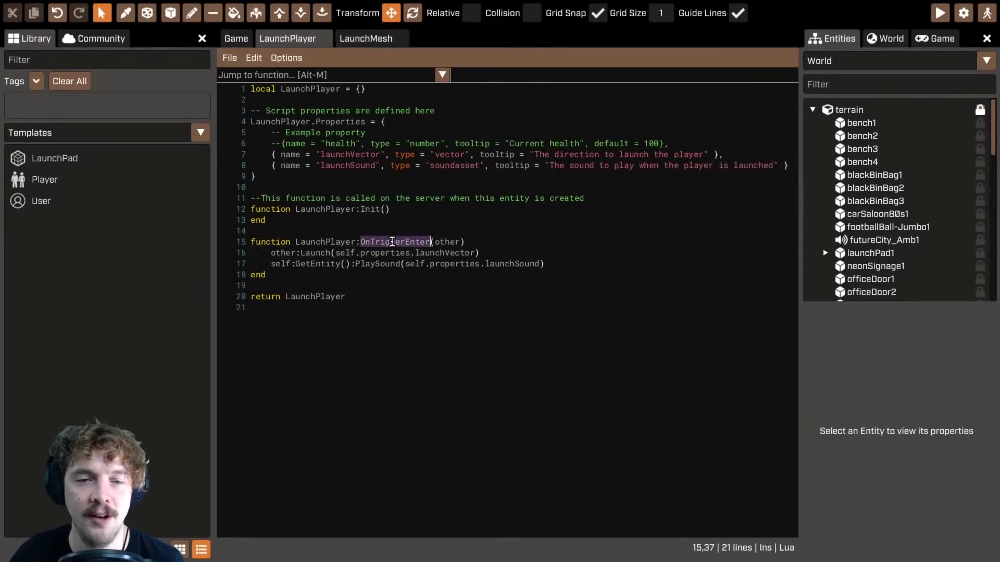
left_click(377, 38)
double_click(361, 231)
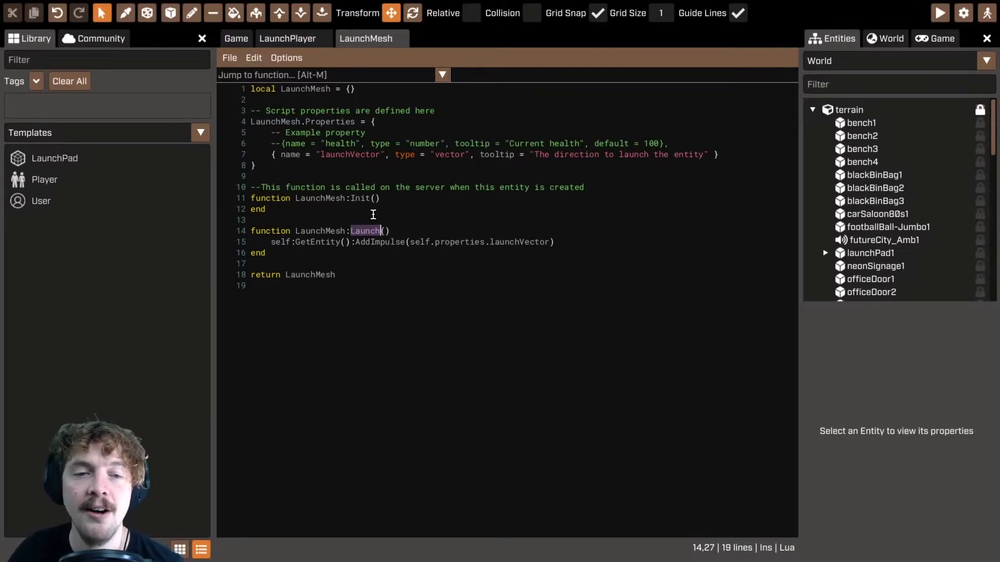
- Select the jumbo football in the game view and add an expanded onInteract event entry to it
left_click(249, 40)
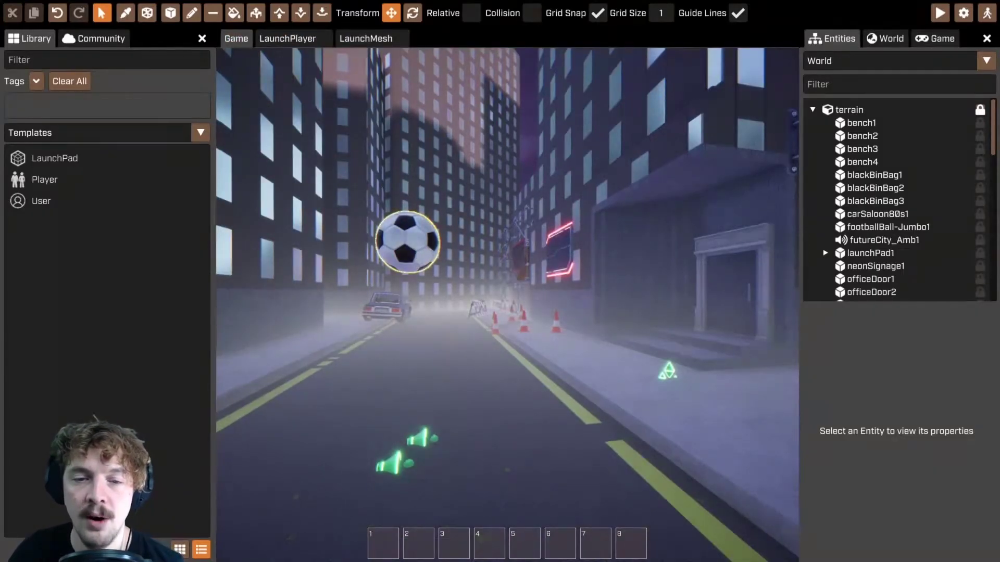
left_click(406, 242)
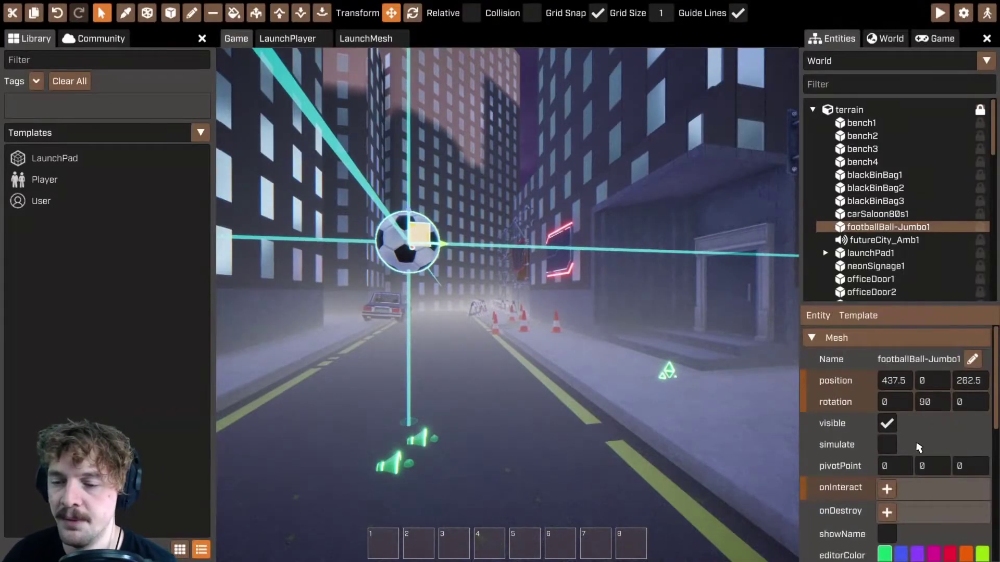
scroll(847, 454, "down", 1)
mouse_move(850, 434)
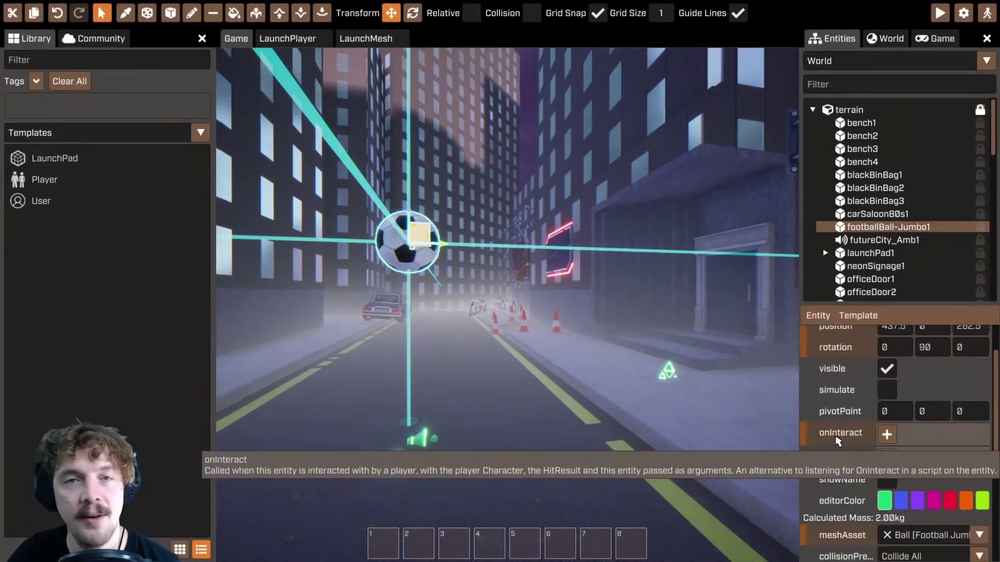
scroll(850, 434, "down", 1)
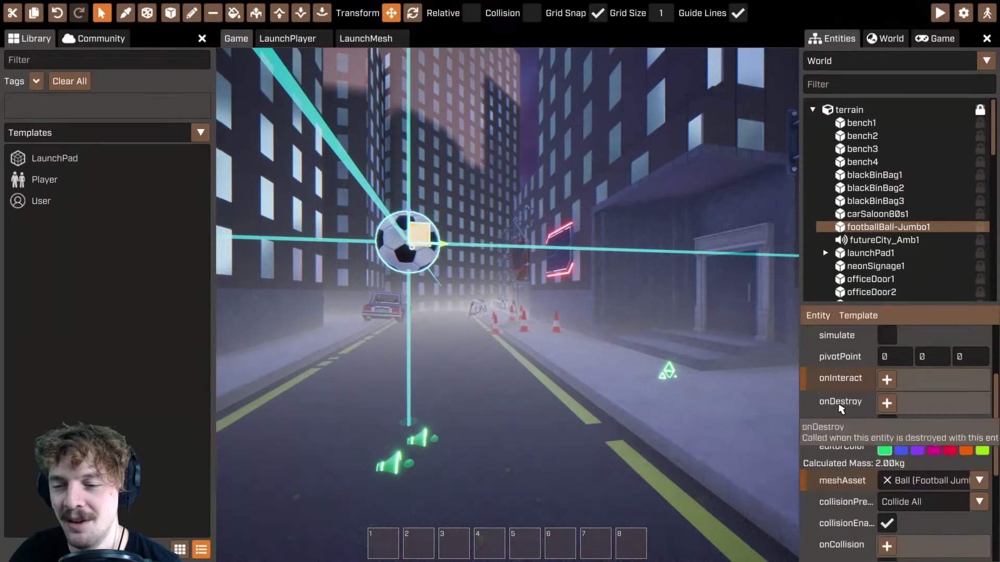
scroll(852, 443, "down", 2)
scroll(854, 453, "up", 2)
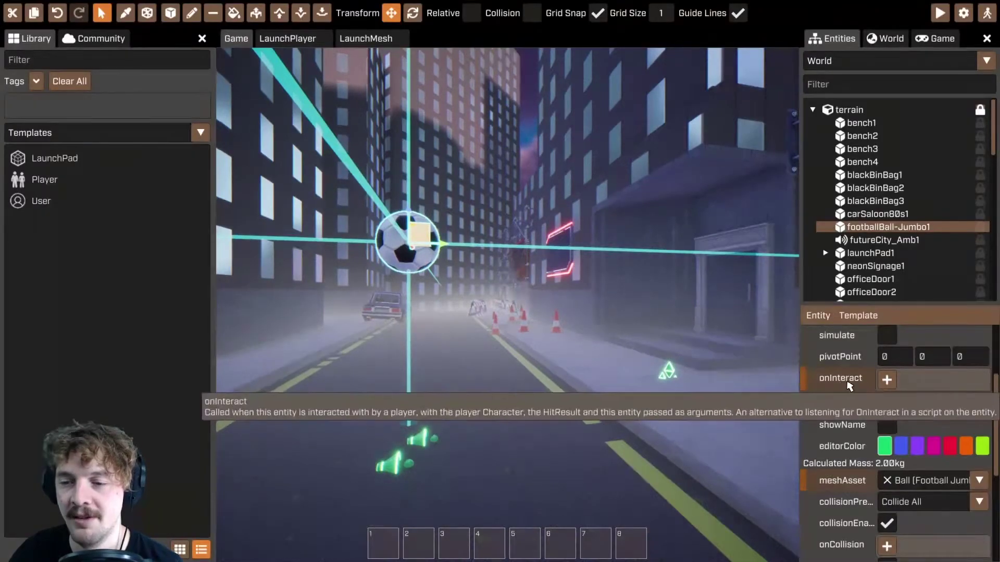
left_click(888, 381)
left_click(883, 380)
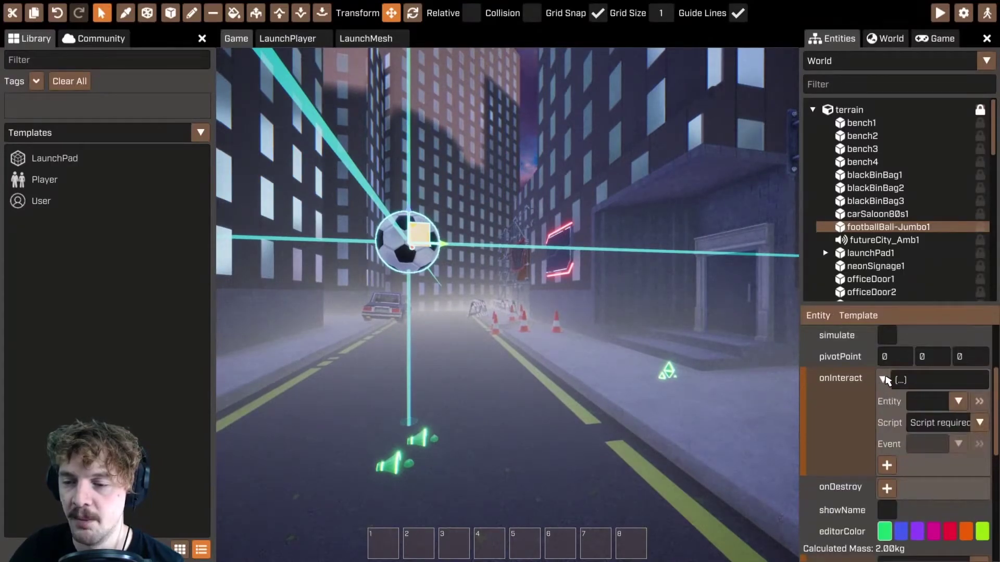
left_click(883, 380)
left_click(883, 379)
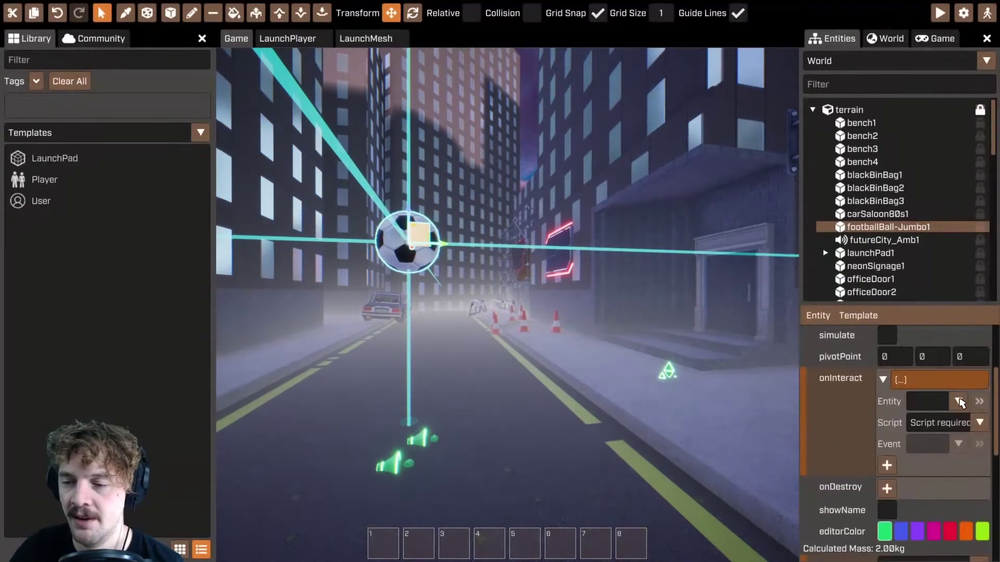
- Set the onInteract entity to footballBall-Jumbo1 from the terrain group, keeping the football selected
left_click(958, 403)
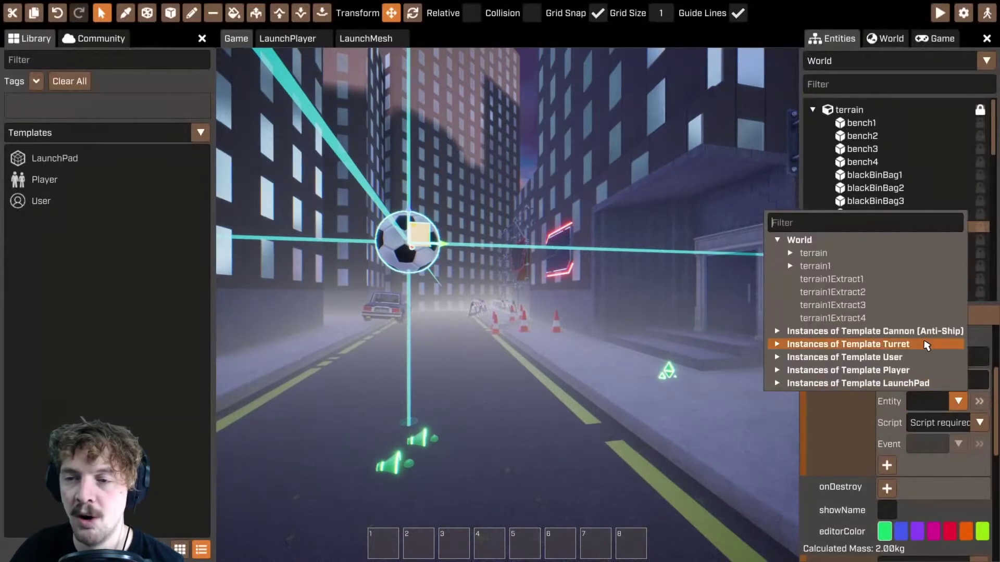
left_click(792, 254)
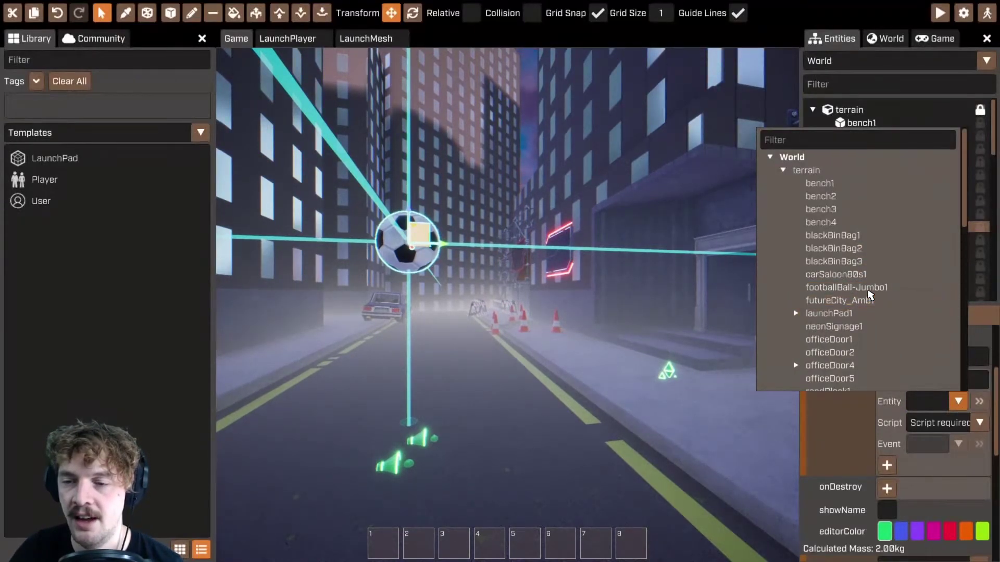
left_click(864, 301)
scroll(946, 424, "up", 2)
scroll(946, 425, "up", 2)
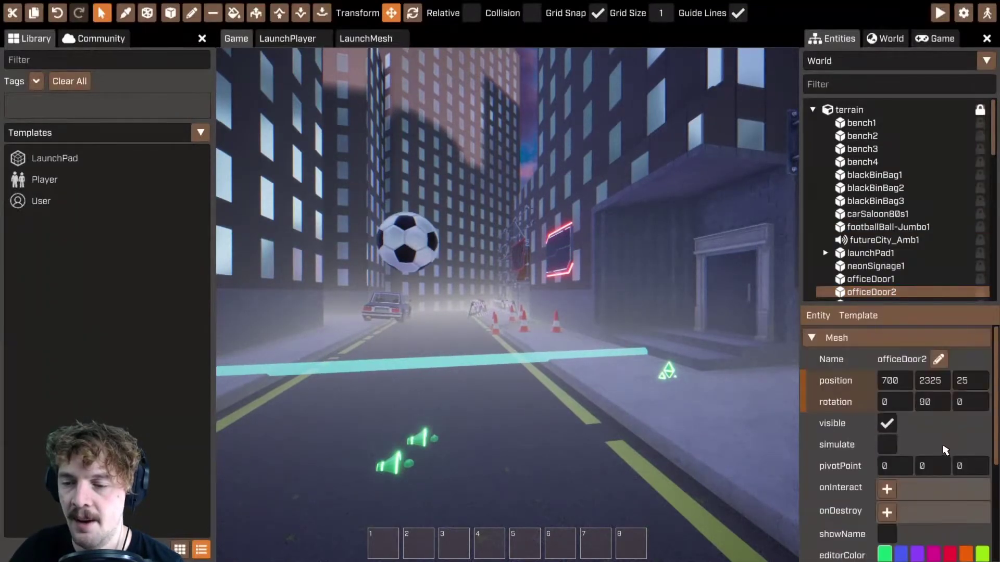
scroll(946, 425, "down", 6)
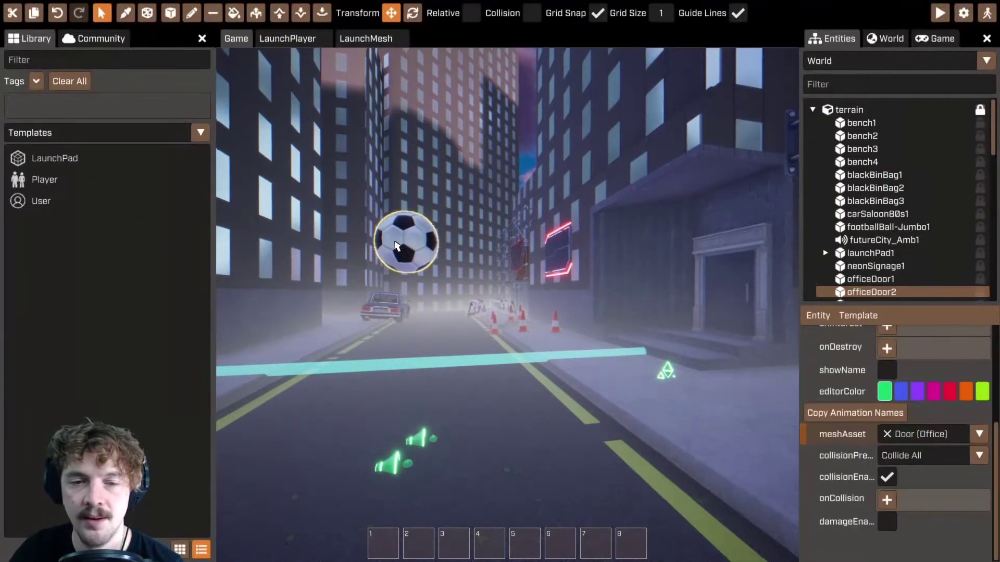
left_click(406, 240)
scroll(958, 445, "up", 2)
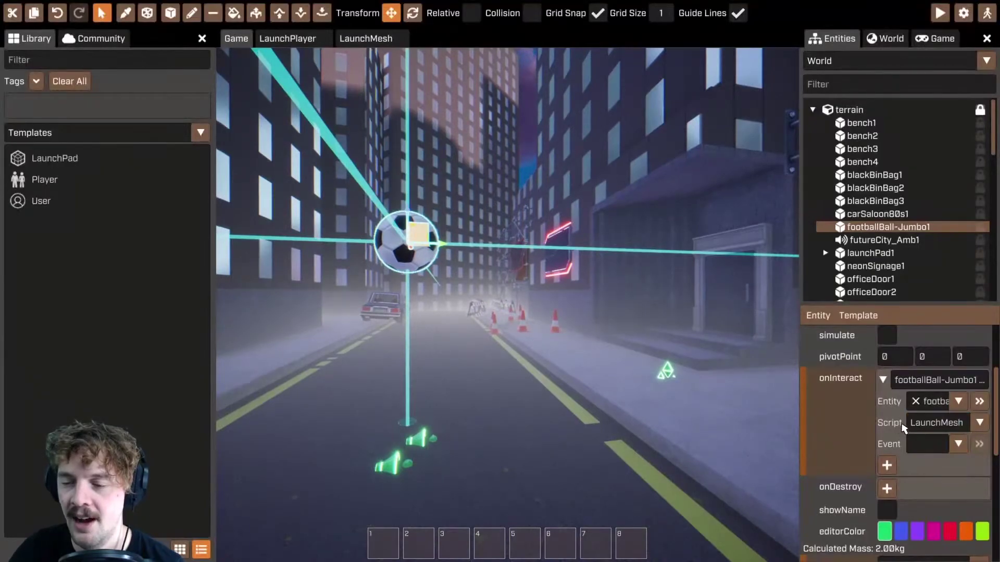
- Choose the LaunchMesh script and its Launch event for the football's onInteract entry
left_click(930, 443)
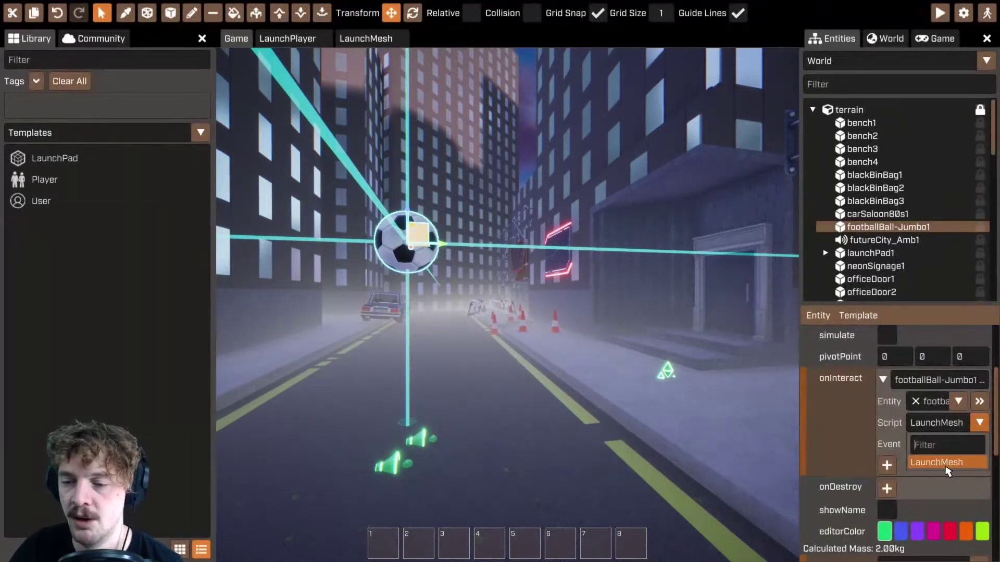
left_click(945, 463)
left_click(958, 444)
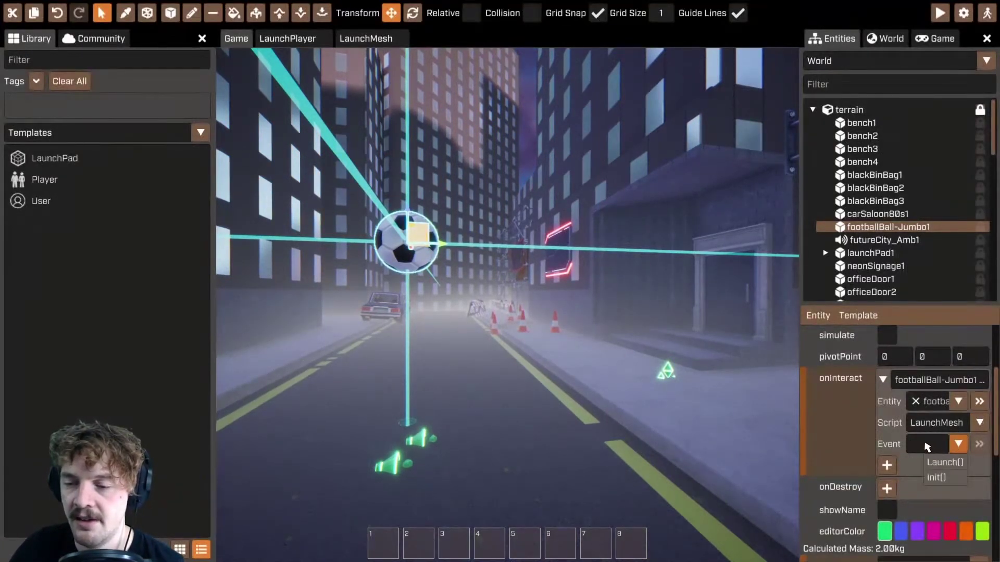
left_click(944, 463)
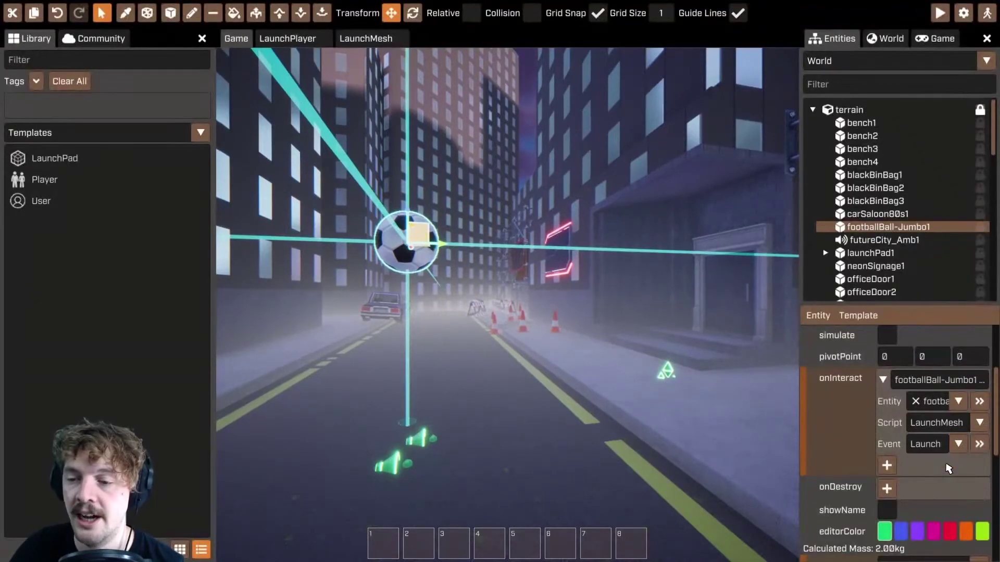
- Review the Launch function in the script and examine the football's physics, mass and LaunchMesh properties
left_click(366, 38)
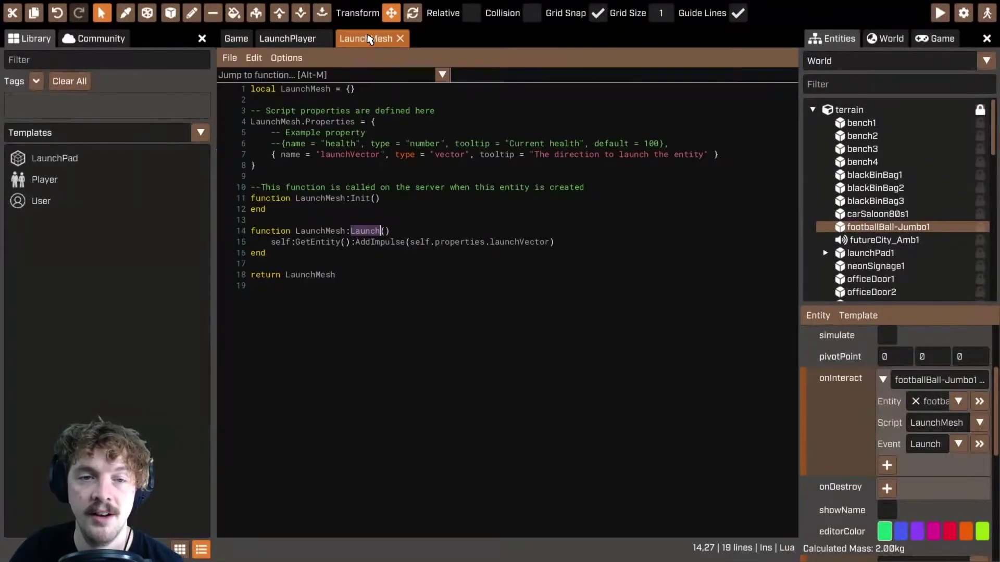
left_click(236, 39)
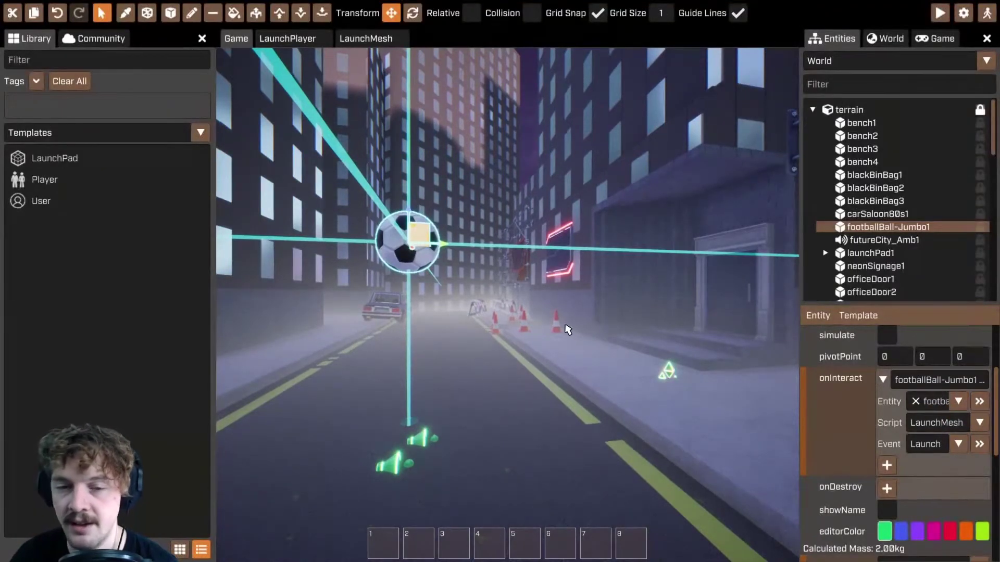
scroll(921, 457, "down", 3)
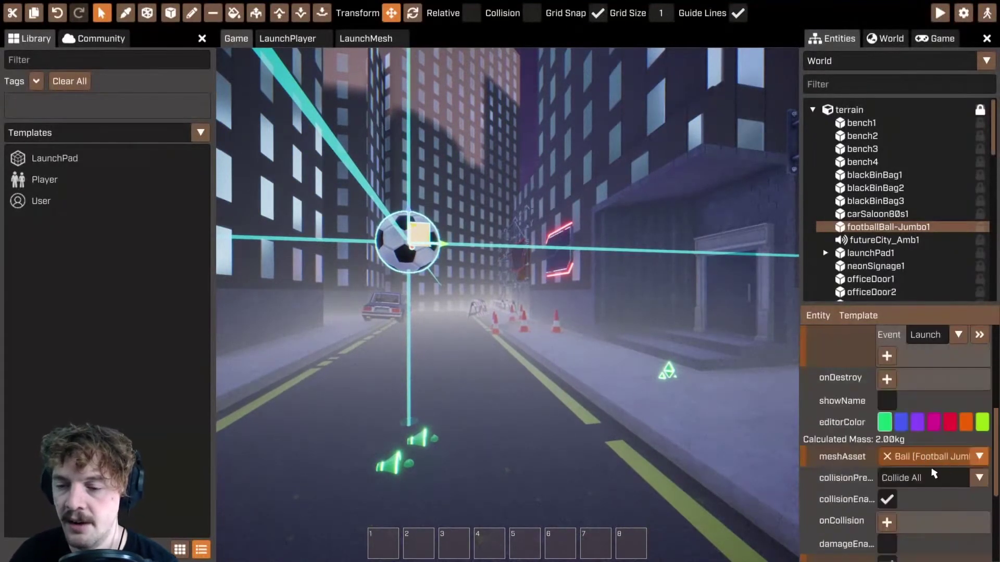
right_click_drag(724, 371, 693, 360)
key("w")
key("s")
key("s")
key("w")
key("q")
scroll(932, 523, "down", 3)
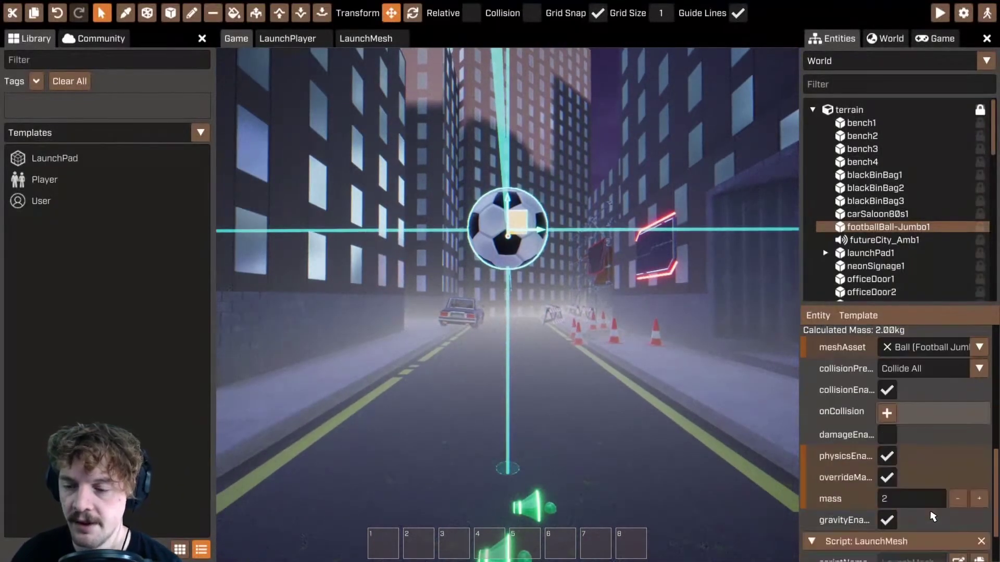
scroll(929, 515, "down", 2)
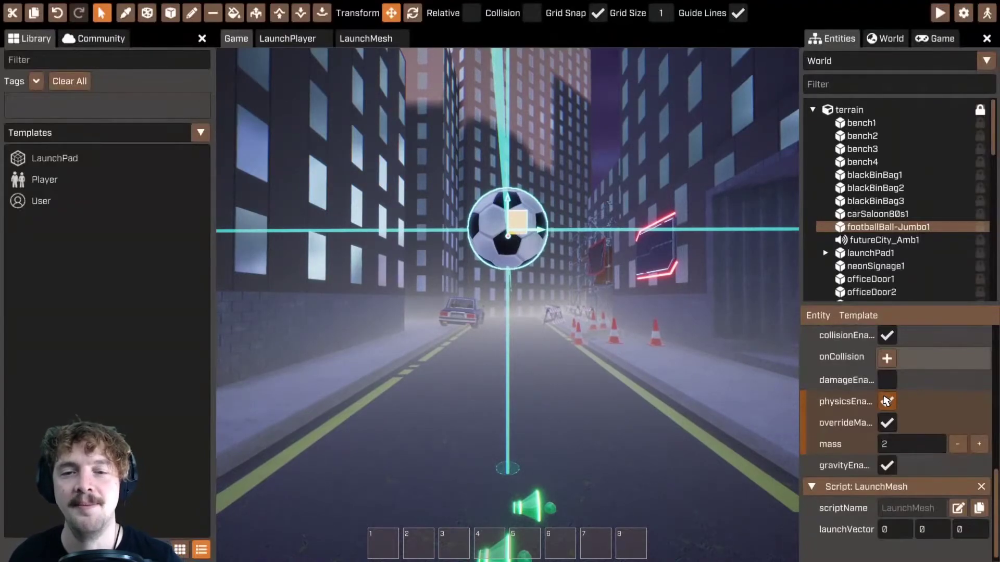
- Turn off the football's mass override and check its calculated mass
right_click_drag(613, 383, 579, 358)
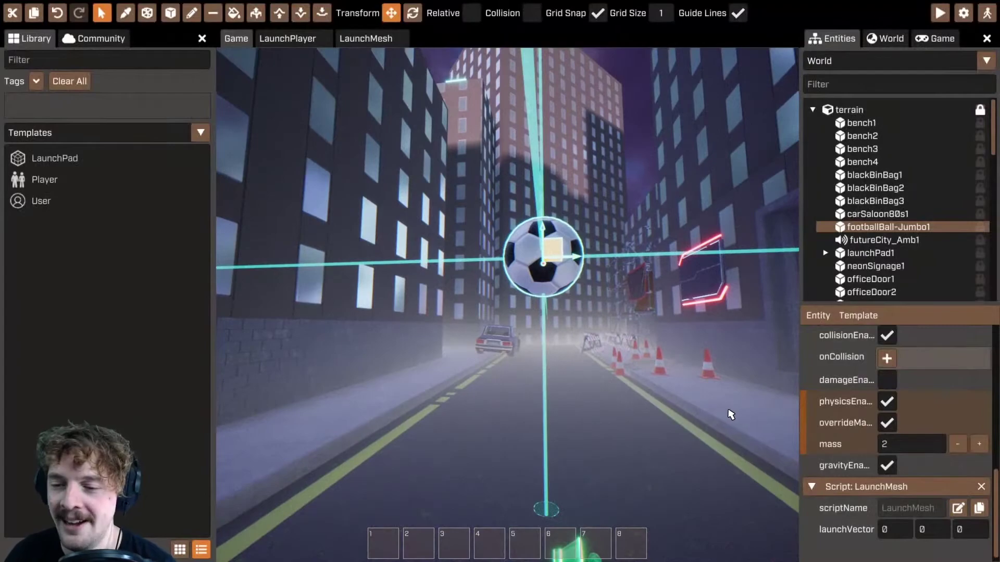
right_click_drag(663, 430, 713, 449)
right_click_drag(584, 402, 628, 374)
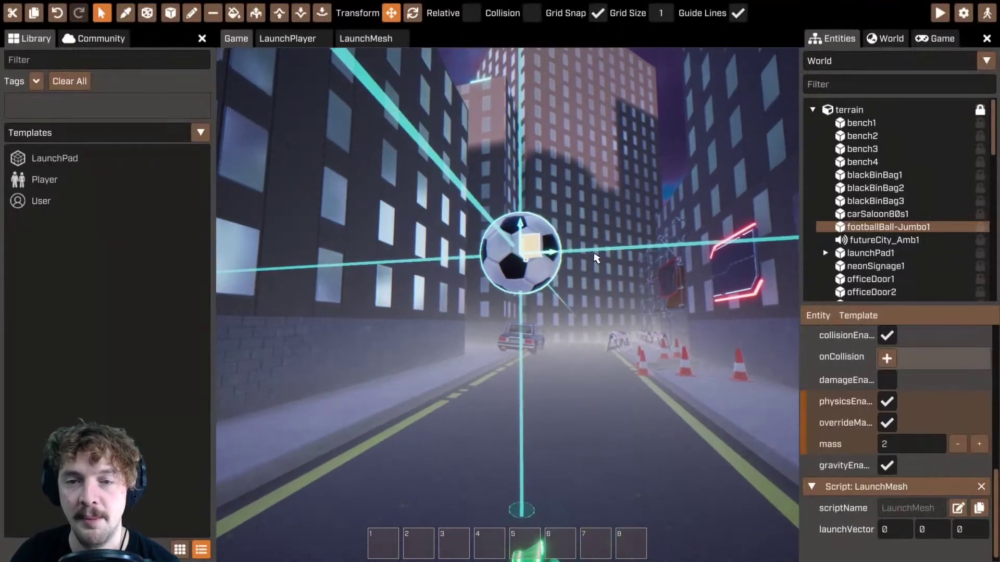
right_click_drag(683, 355, 708, 371)
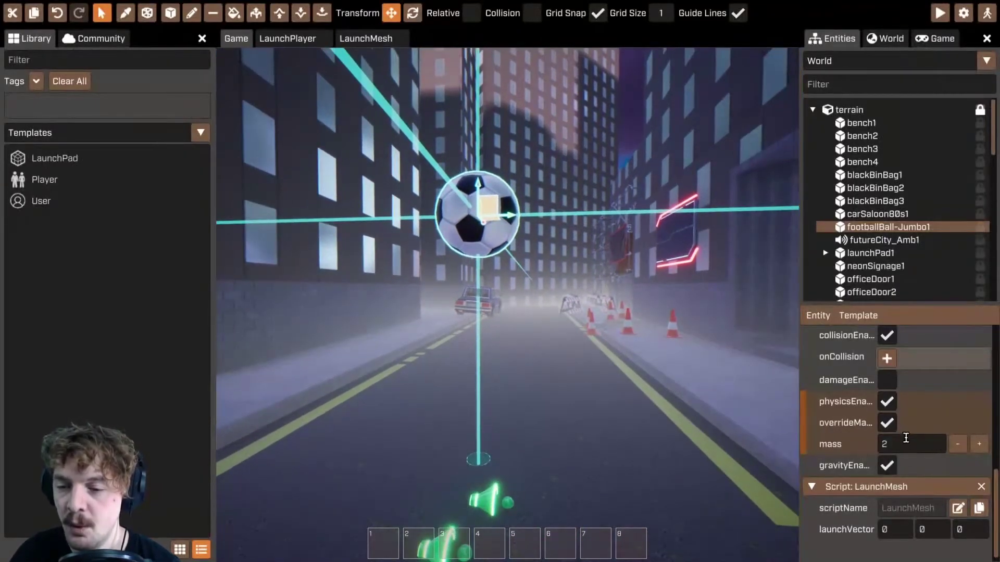
left_click(888, 427)
left_click(890, 424)
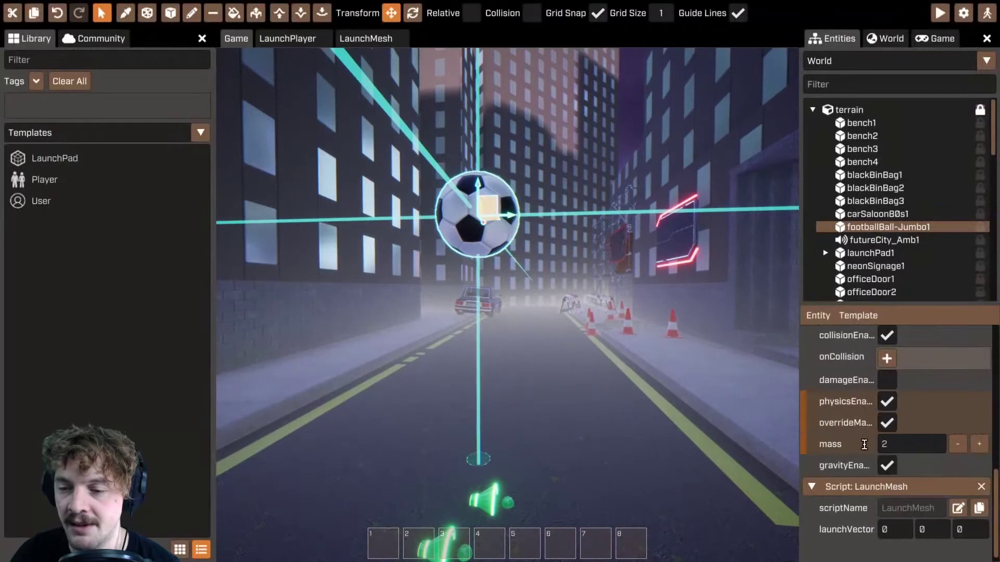
left_click(888, 422)
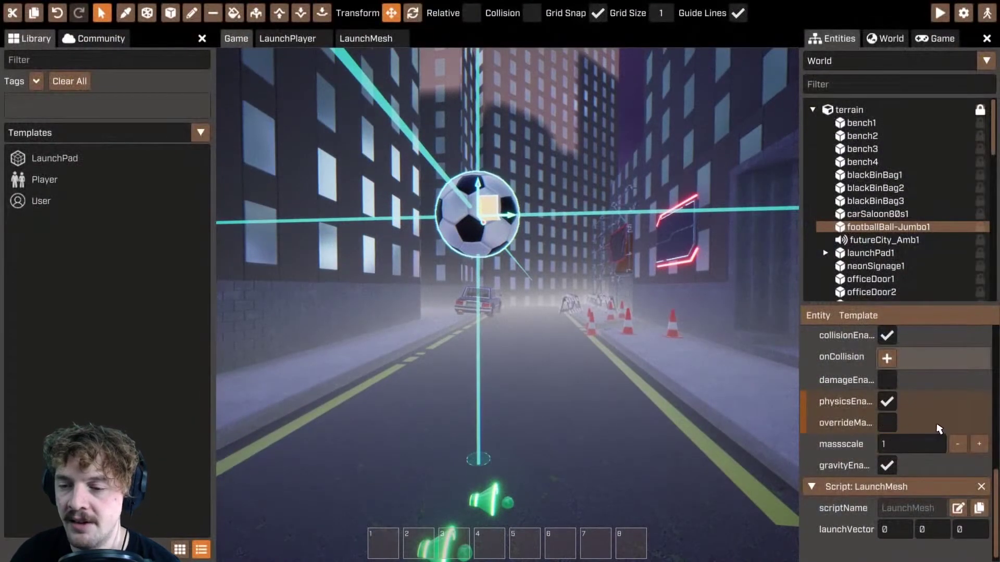
scroll(916, 432, "up", 4)
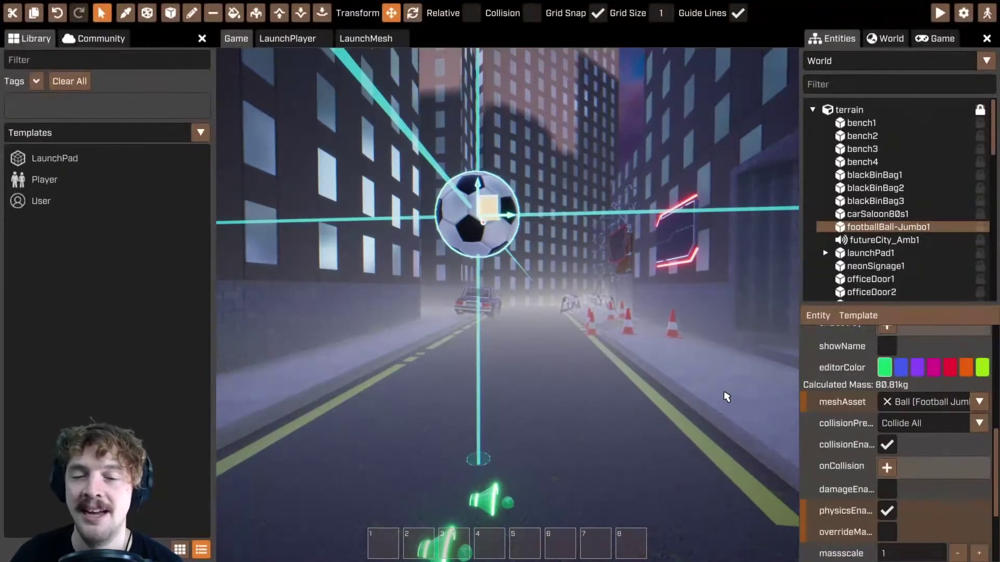
right_click_drag(593, 315, 609, 353)
key("d")
key("w")
key("s")
key("w")
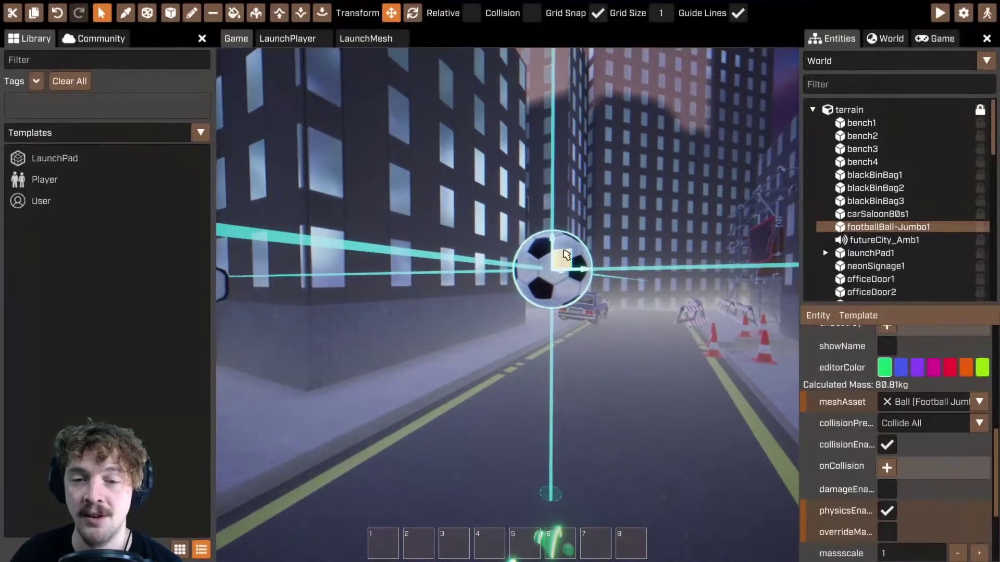
right_click_drag(675, 403, 591, 367)
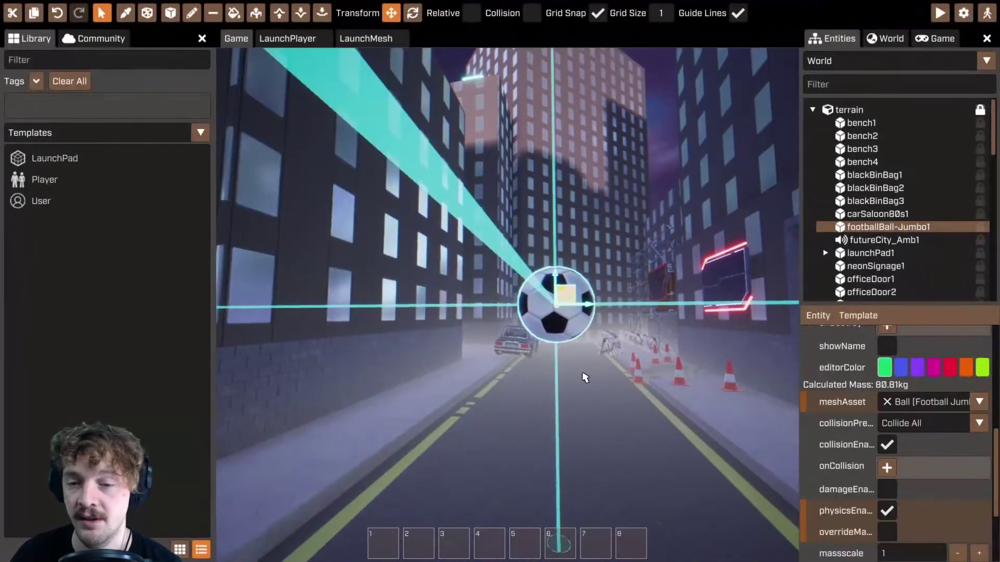
right_click_drag(684, 425, 507, 294)
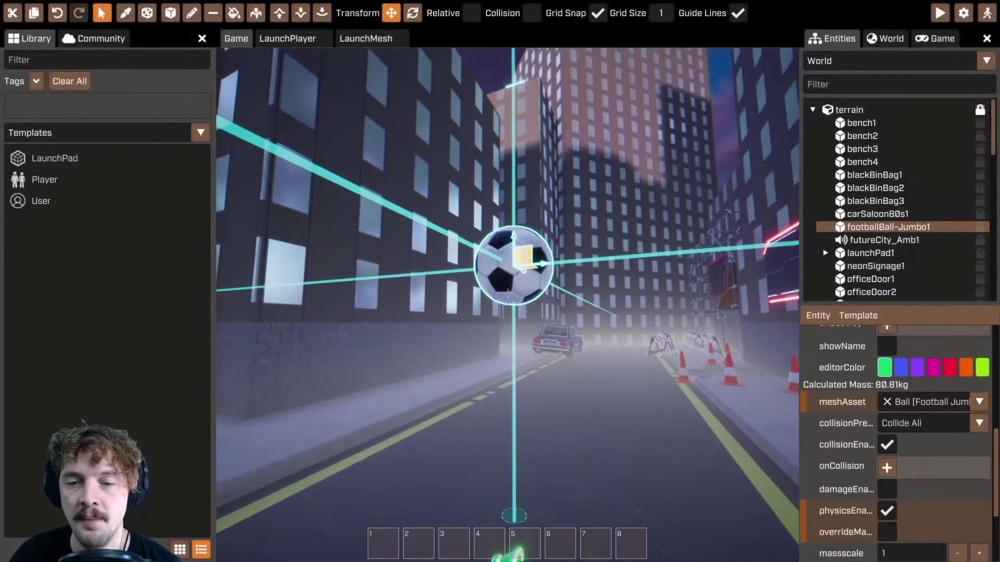
right_click_drag(646, 413, 611, 310)
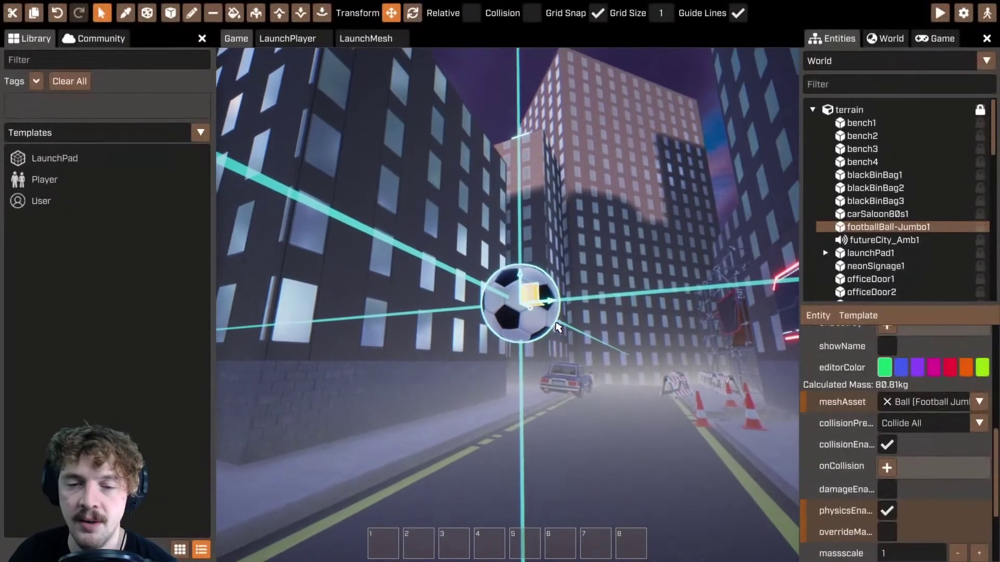
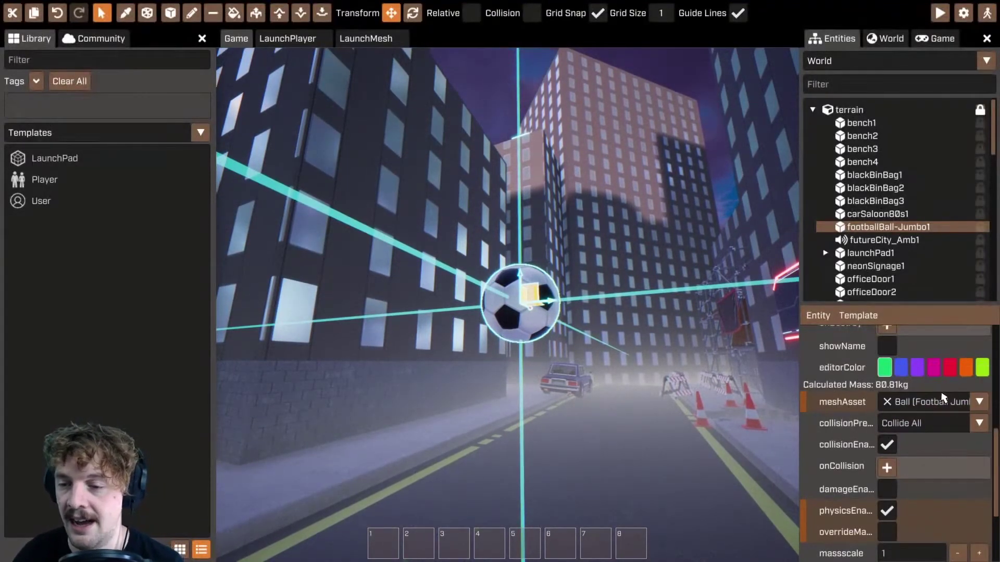
- Turn the football's mass override back on and set its LaunchMesh launchVector to 0, 0, 1000
scroll(833, 458, "down", 3)
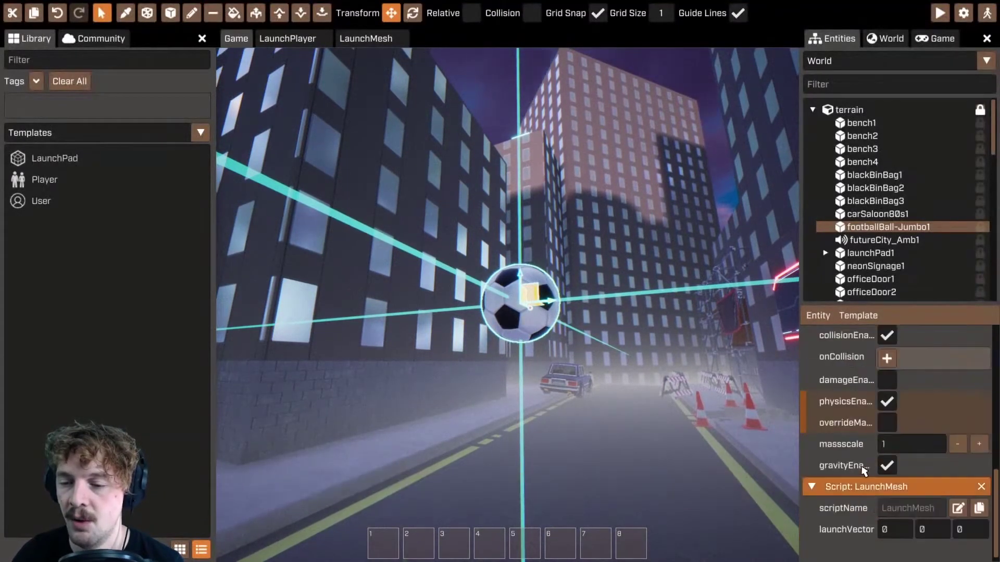
left_click(886, 426)
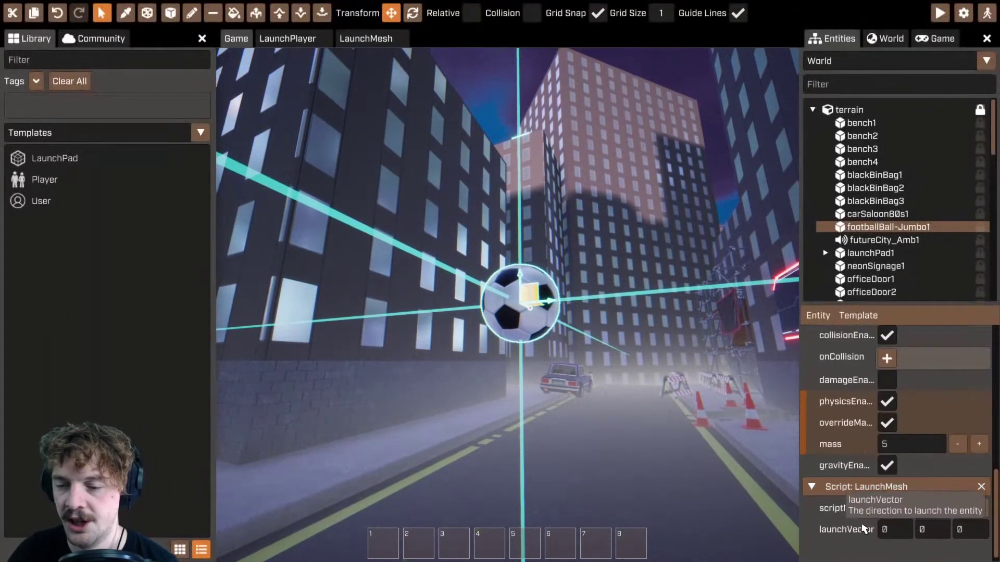
scroll(598, 384, "up", 5)
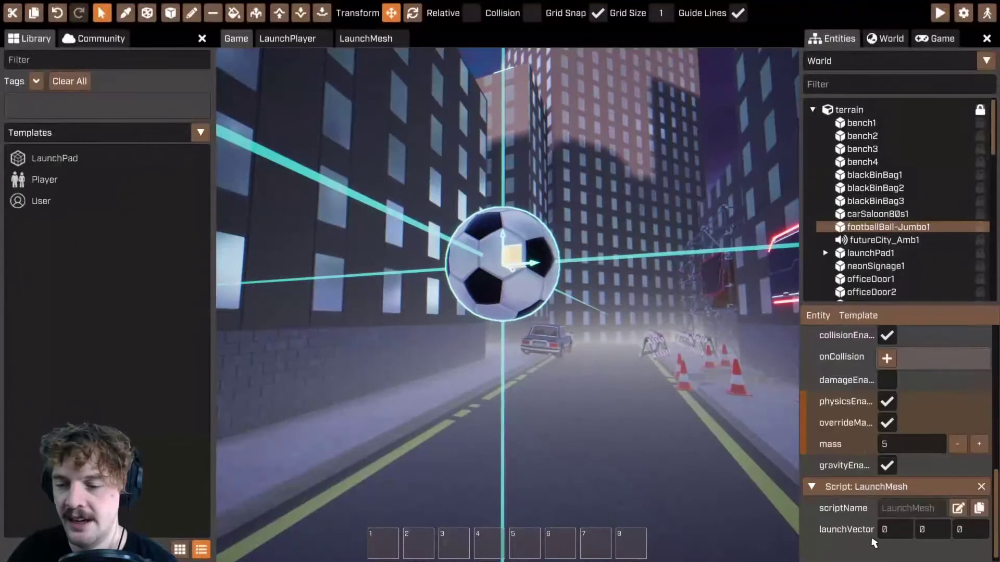
left_click(374, 43)
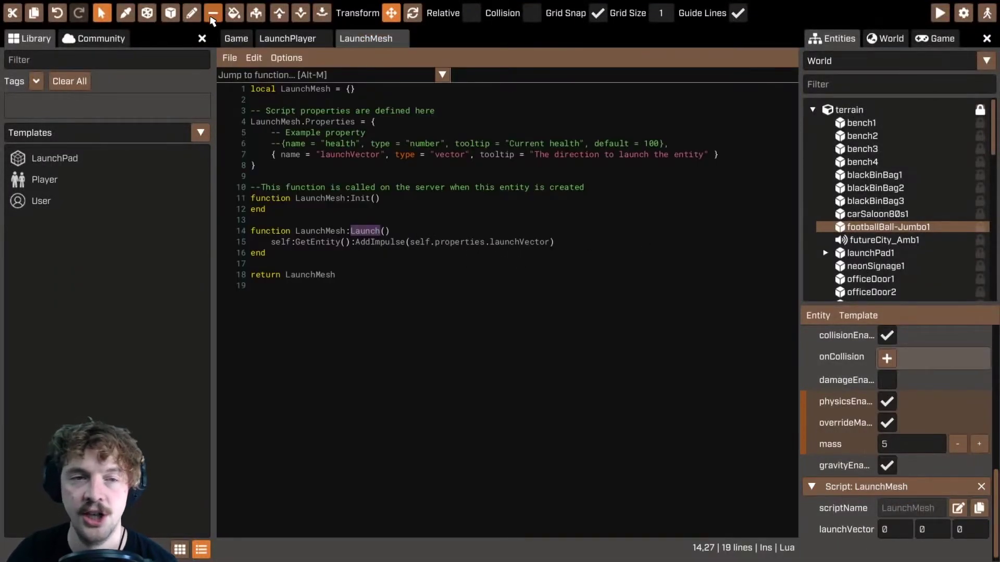
left_click(236, 39)
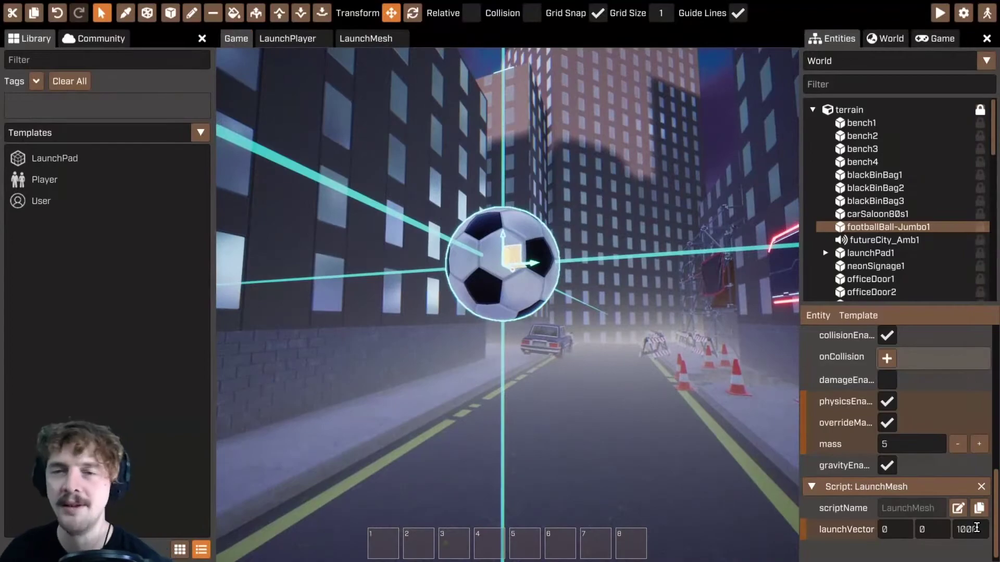
- Playtest the level by walking up to the football and interacting with it, then return to editing
key("F5")
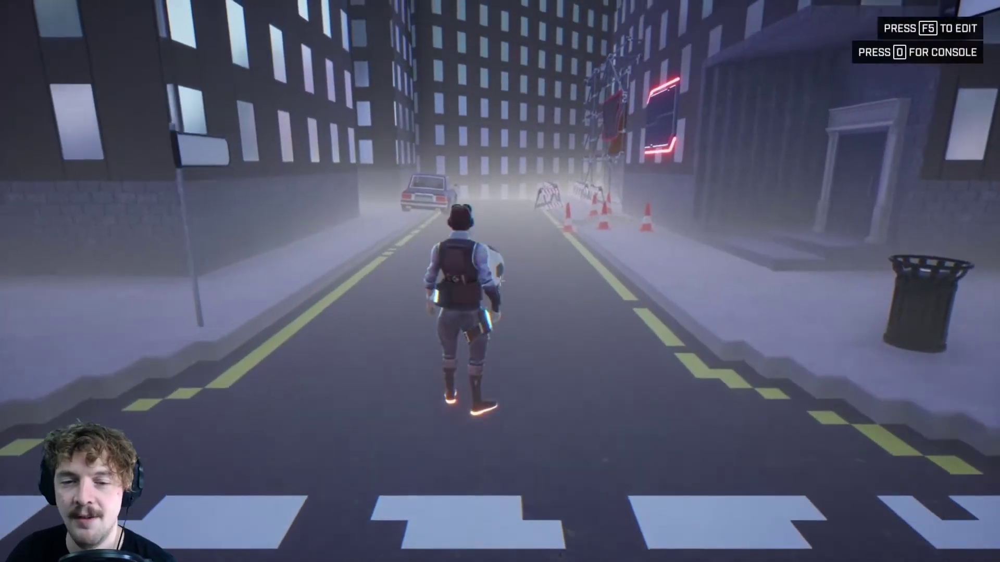
key("w")
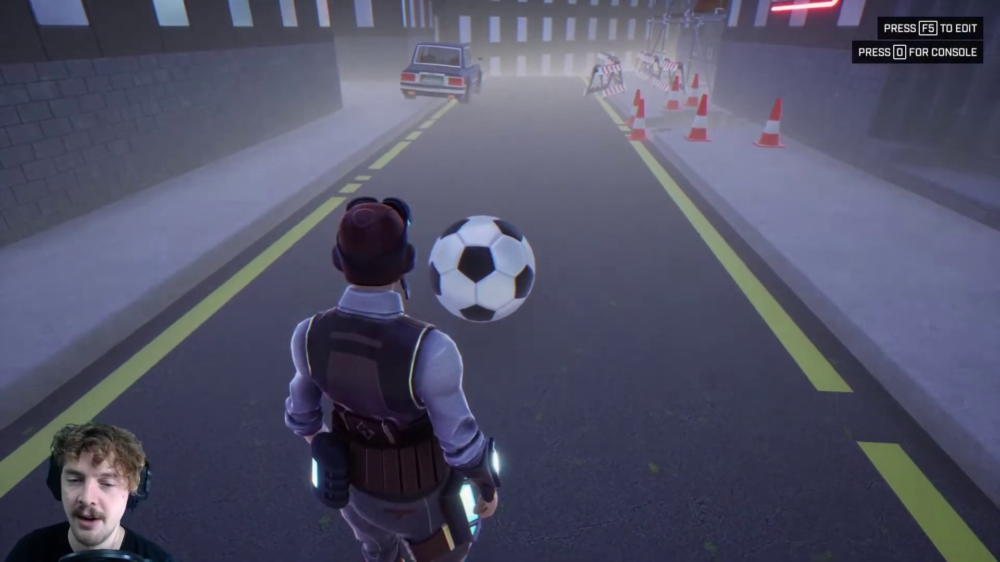
key("F5")
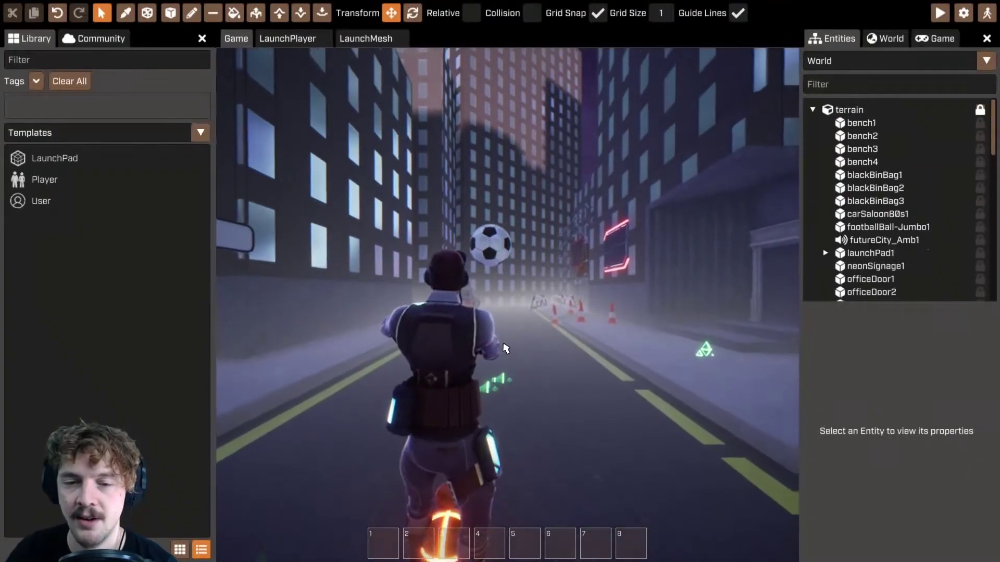
- Increase the football's launchVector to 0, 0, 3000, with a short playtest of the launch in between
left_click(504, 245)
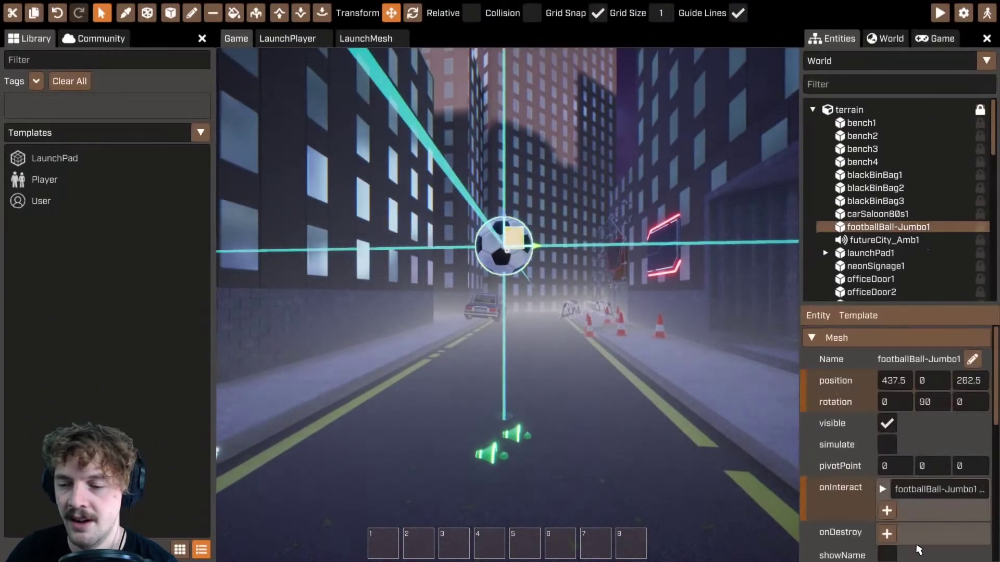
scroll(916, 511, "down", 10)
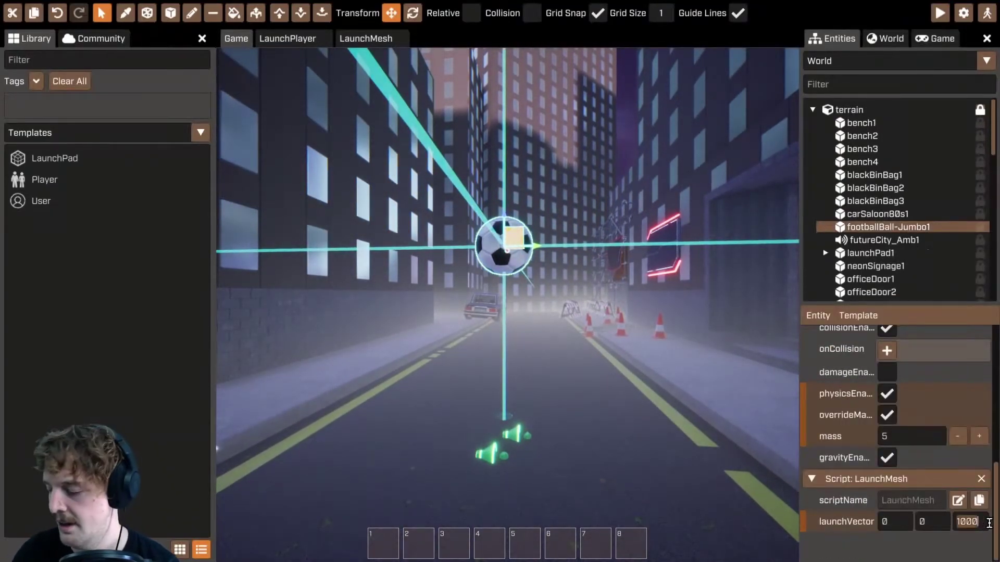
key("F5")
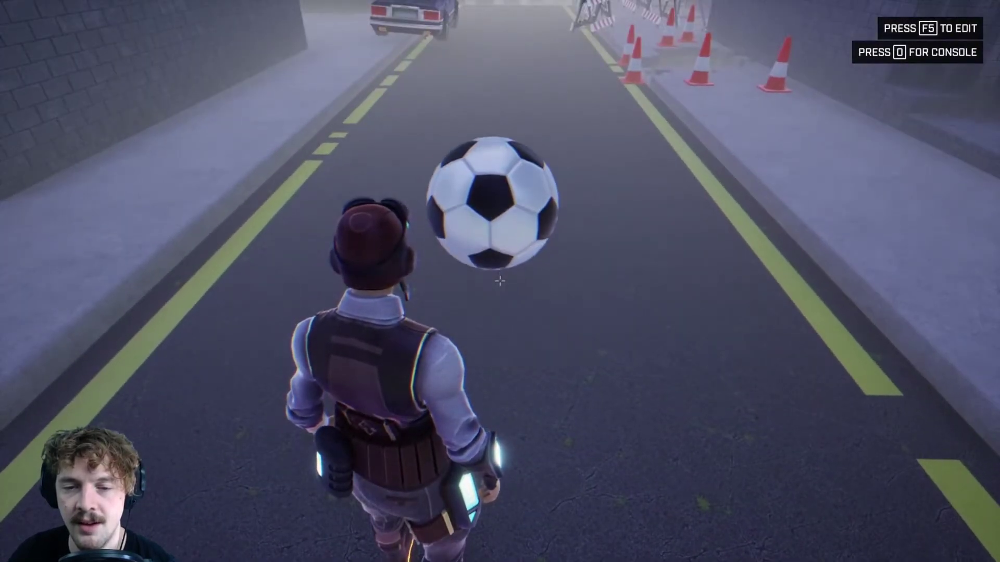
key("F5")
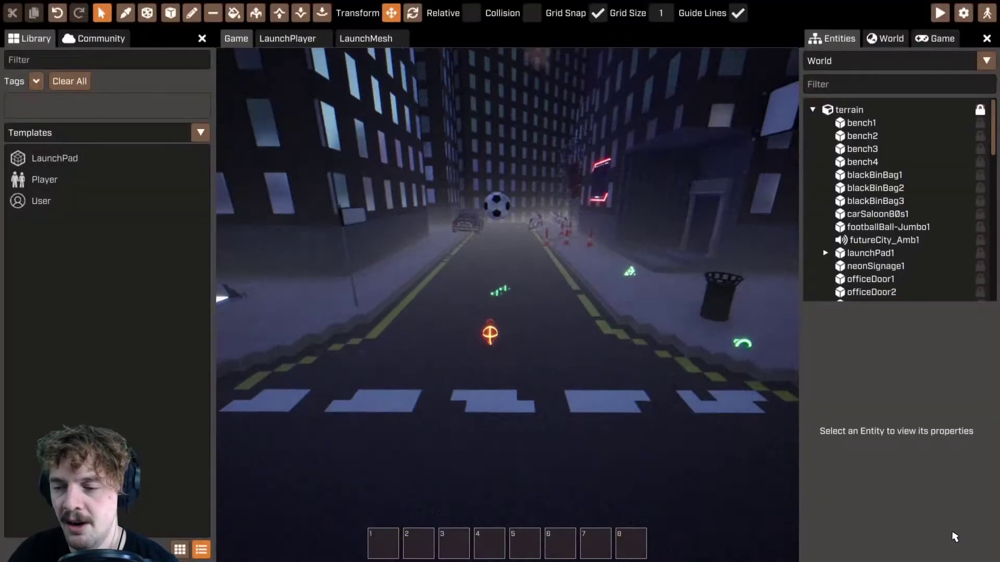
left_click(903, 227)
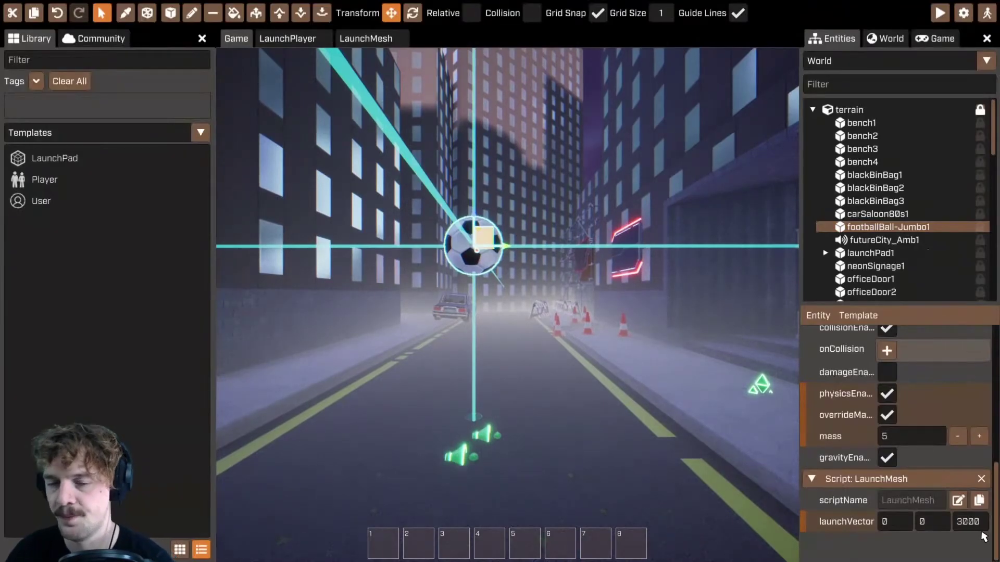
- Playtest the stronger football launch by approaching the ball repeatedly and following it along the street, then return to editing
key("F5")
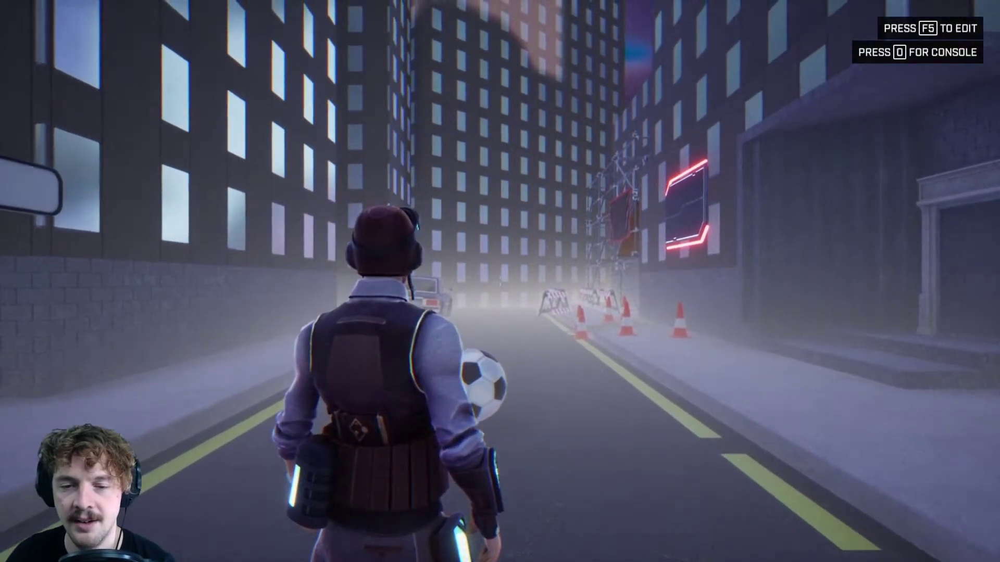
left_click(500, 281)
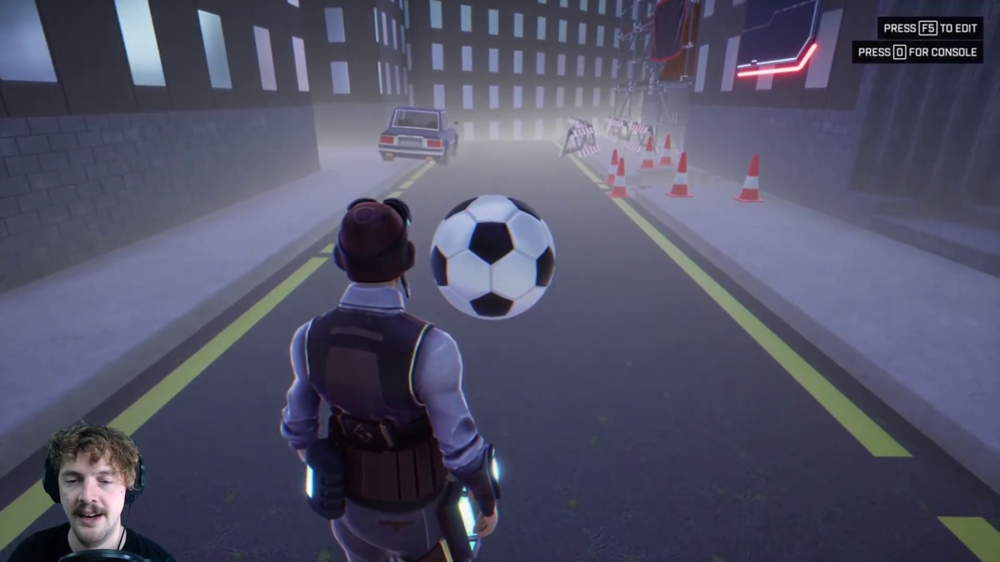
key("w")
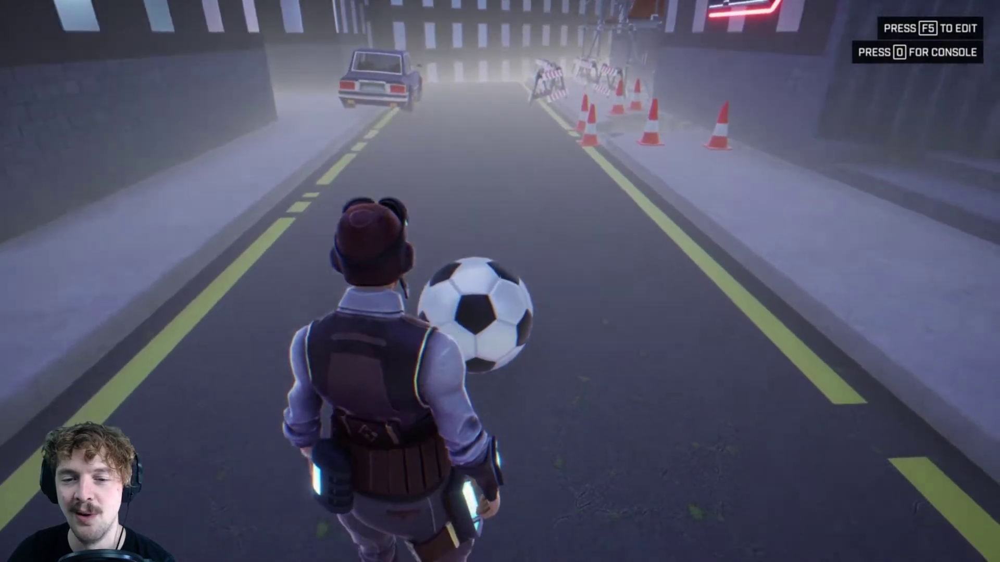
key("w")
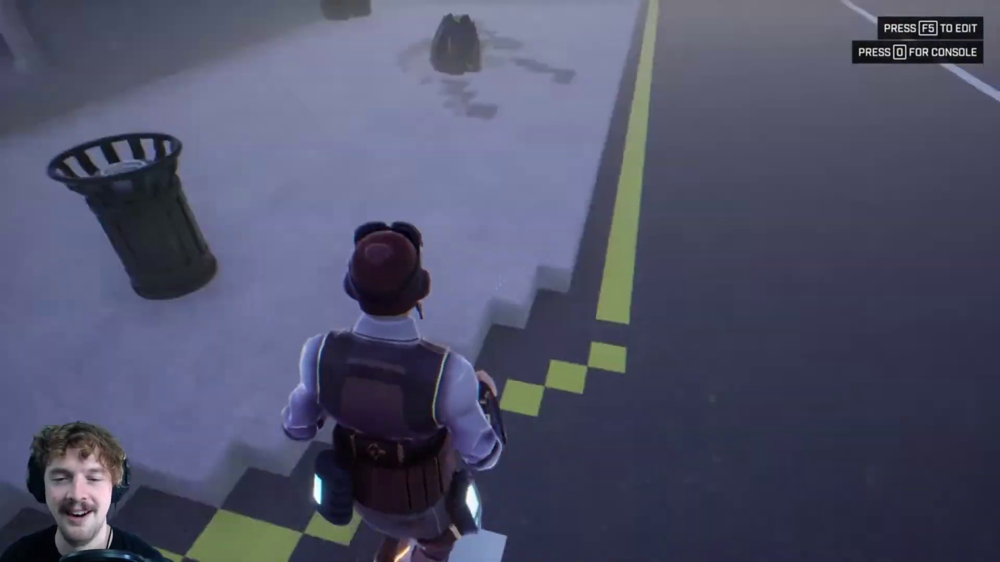
key("w")
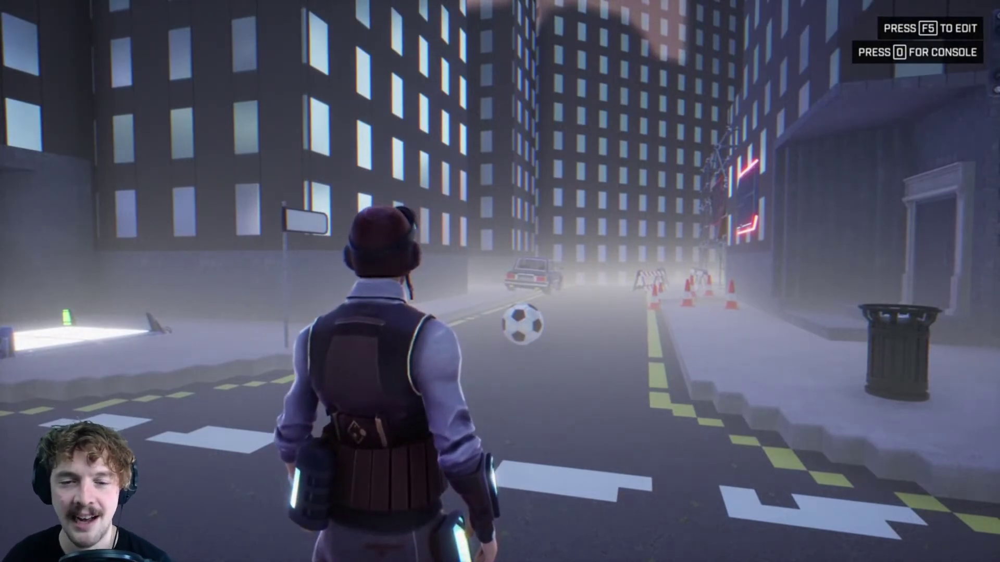
key("w")
key("w")
key("F5")
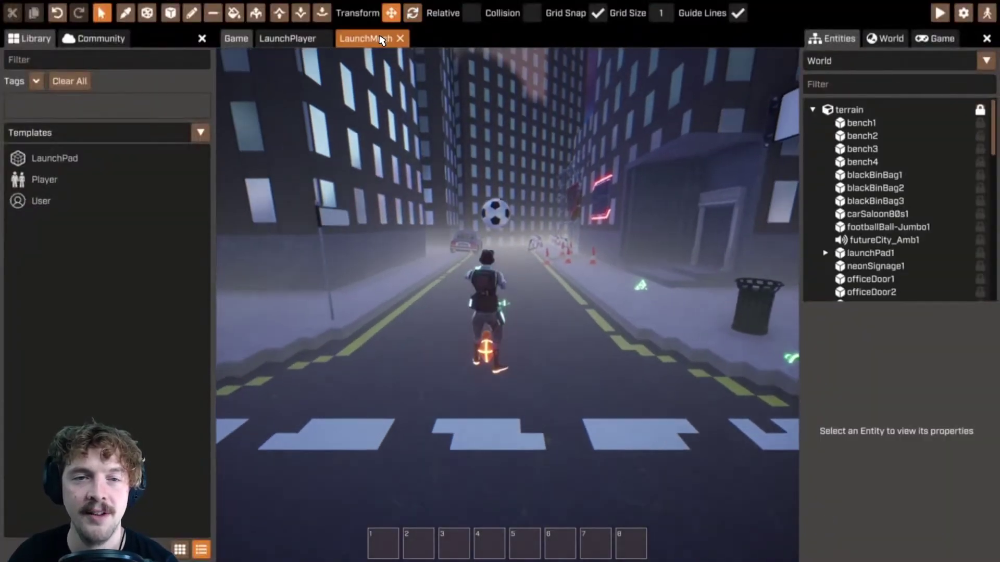
- Review the AddImpulse line in LaunchMesh and compare it with the Launch call in LaunchPlayer, then return to the game view
left_click(382, 40)
left_click(420, 243)
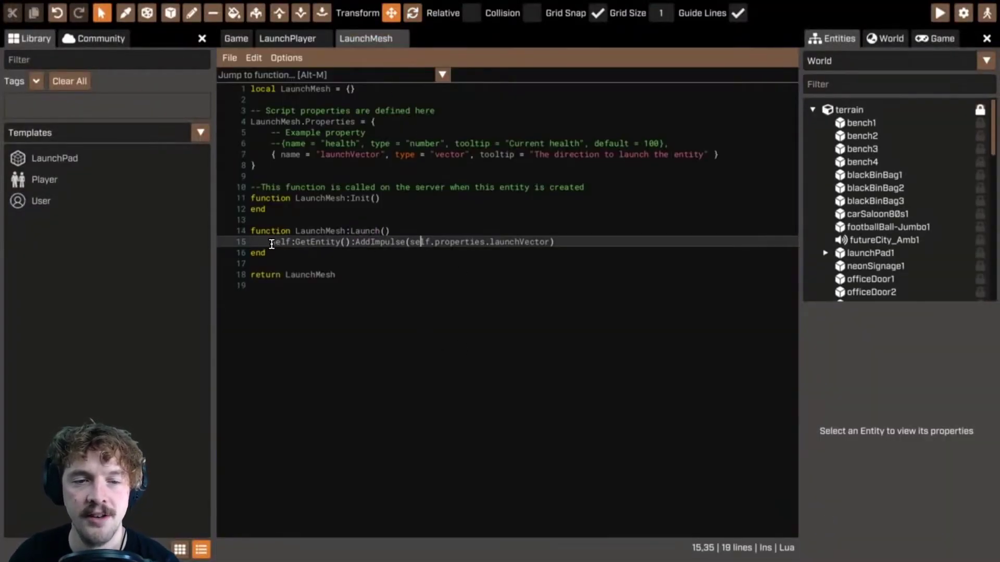
left_click(287, 40)
left_click(391, 231)
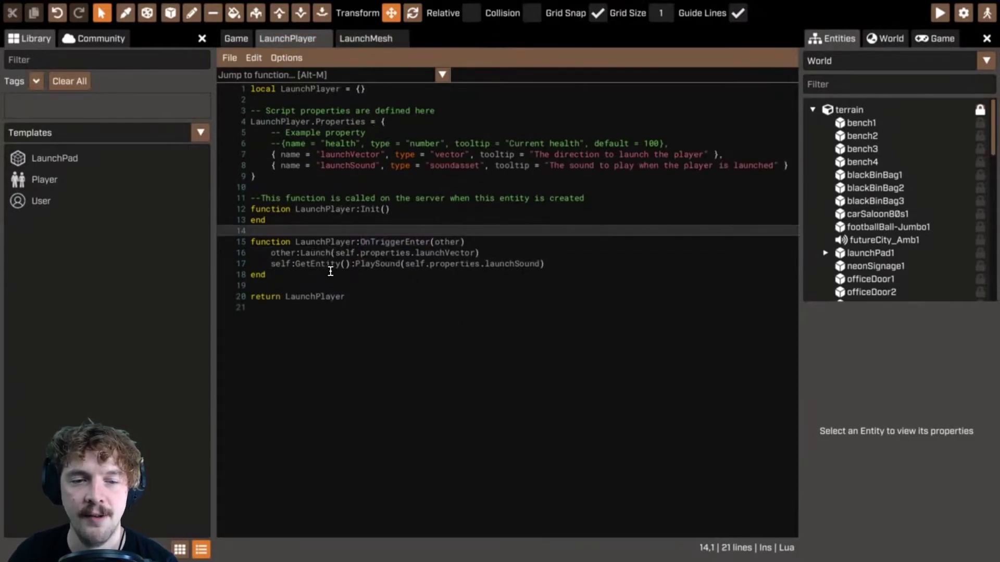
double_click(317, 253)
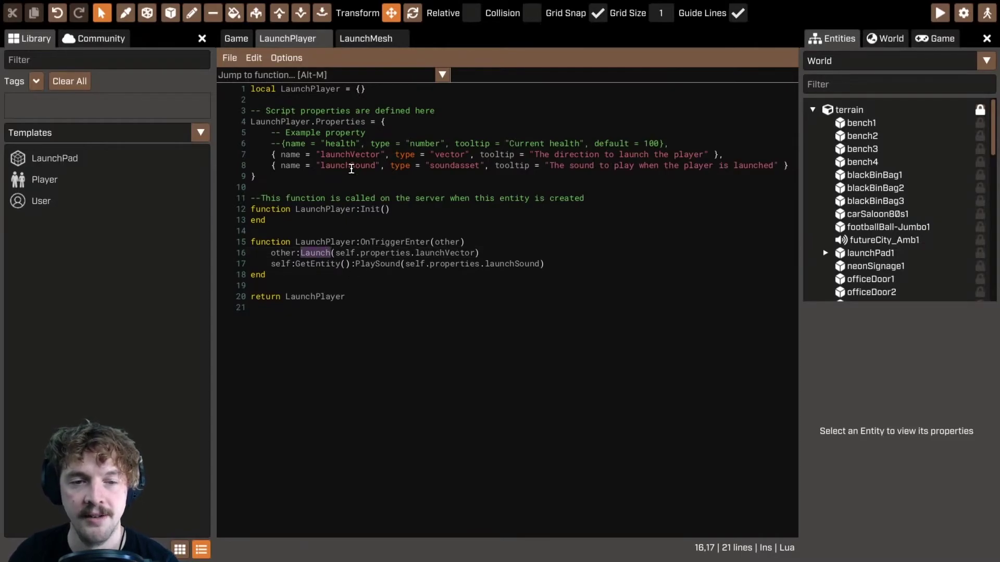
left_click(359, 38)
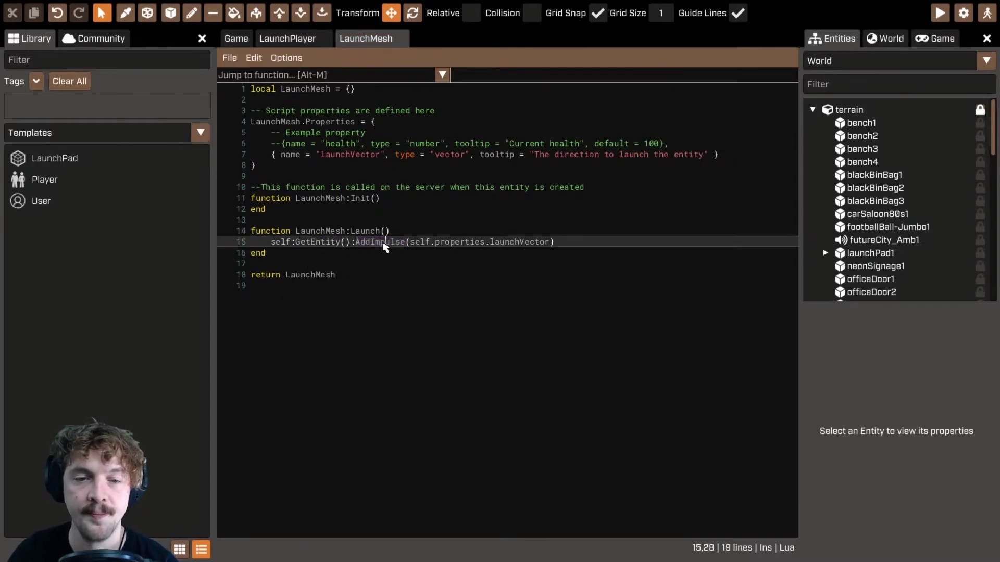
left_click(235, 40)
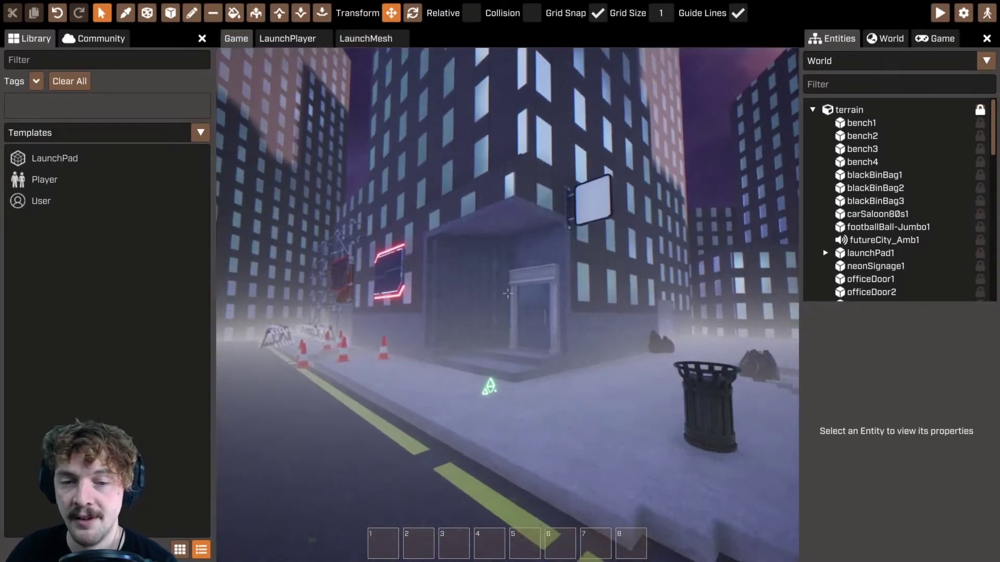
key("w")
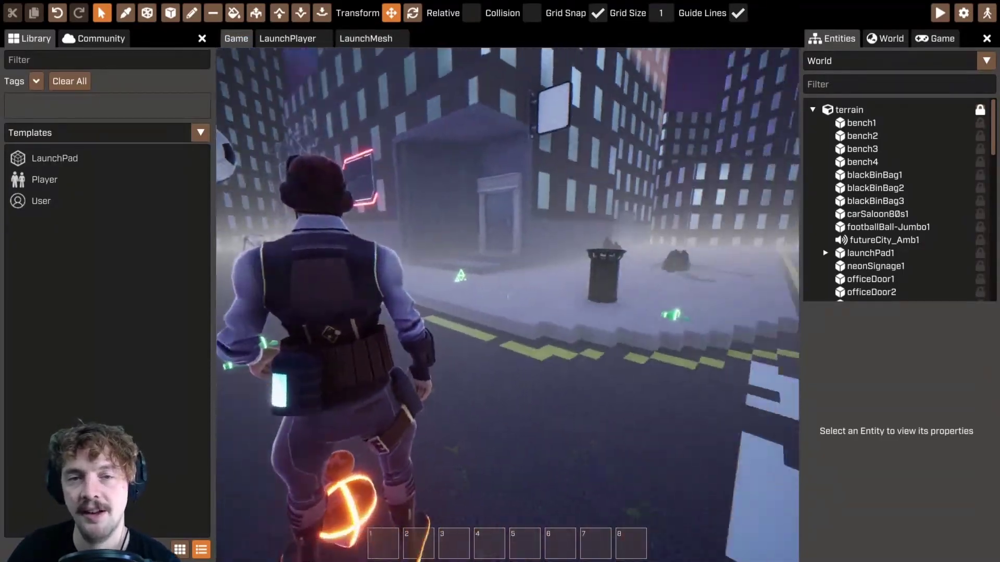
key("s")
key("w")
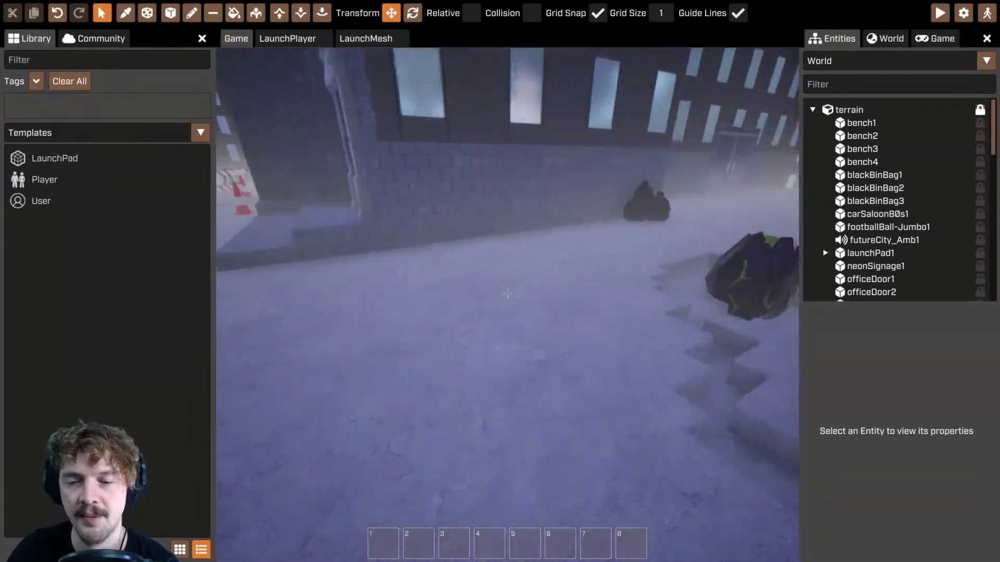
key("s")
right_click_drag(659, 328, 663, 312)
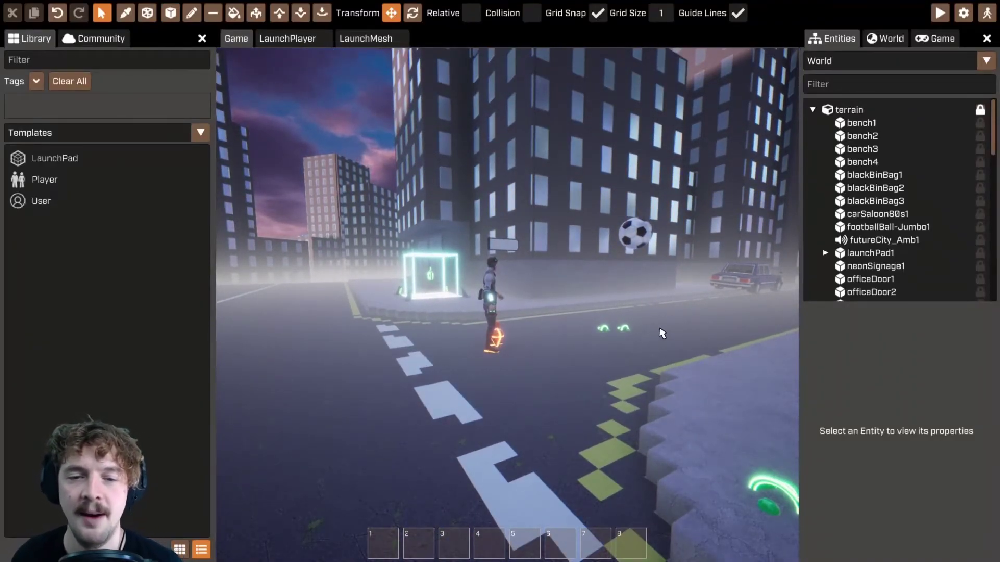
key("s")
right_click_drag(662, 334, 721, 315)
key("w")
key("s")
key("w")
key("w")
key("s")
key("w")
key("w")
right_click_drag(508, 294, 590, 329)
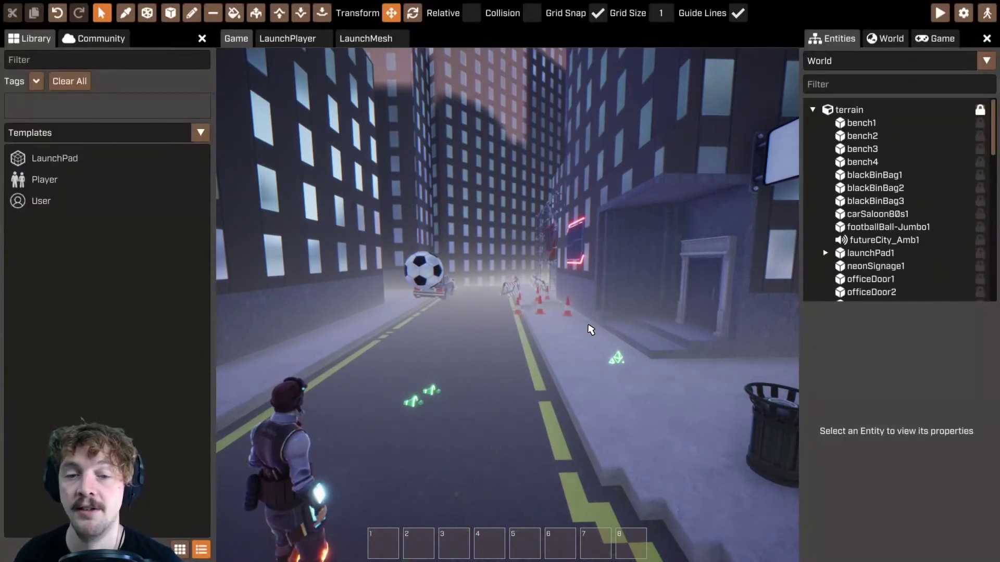
right_click_drag(580, 354, 635, 413)
key("a")
key("d")
key("w")
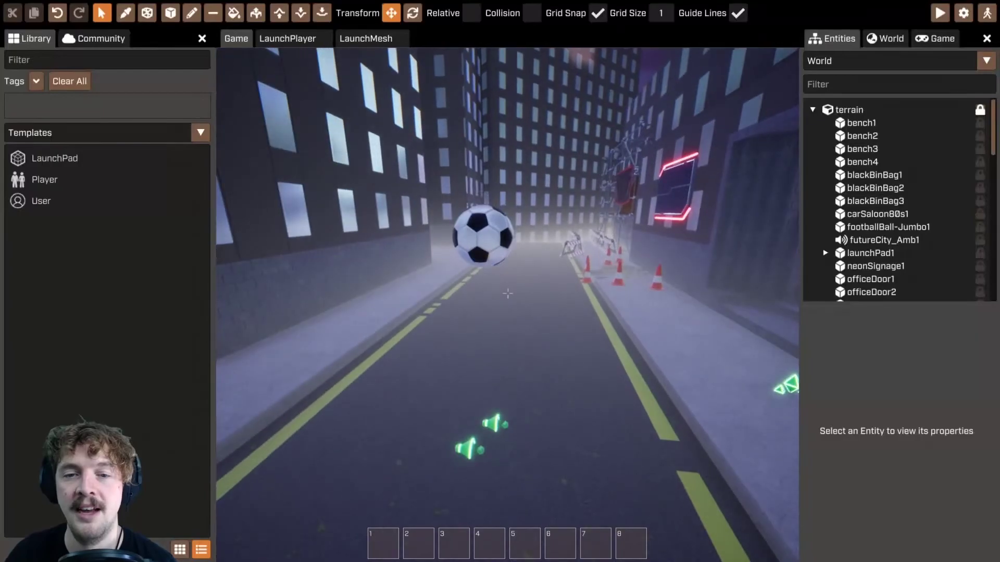
right_click_drag(507, 295, 508, 294)
key("w")
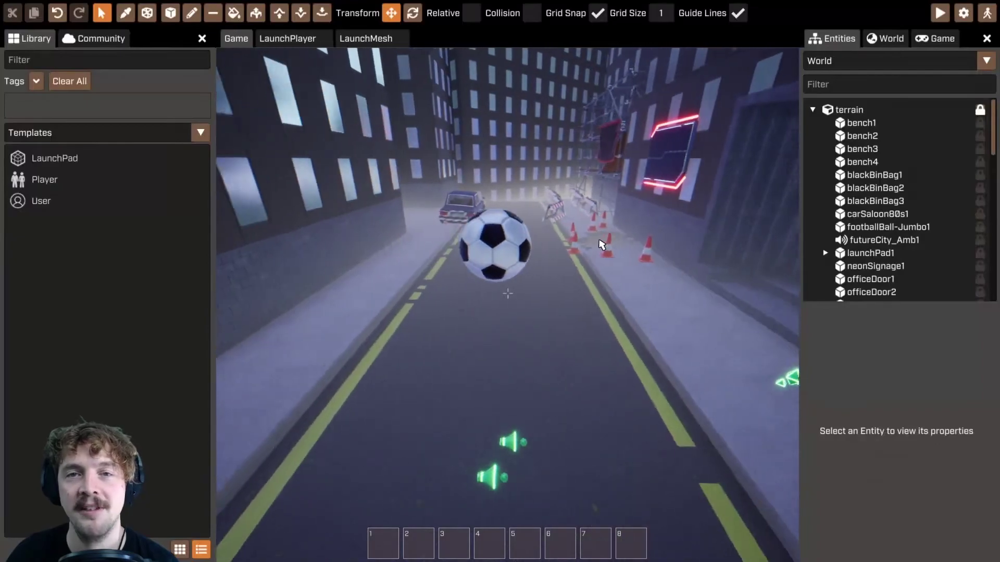
right_click_drag(601, 244, 591, 236)
key("s")
key("d")
key("a")
key("a")
right_click_drag(642, 296, 636, 319)
key("d")
key("q")
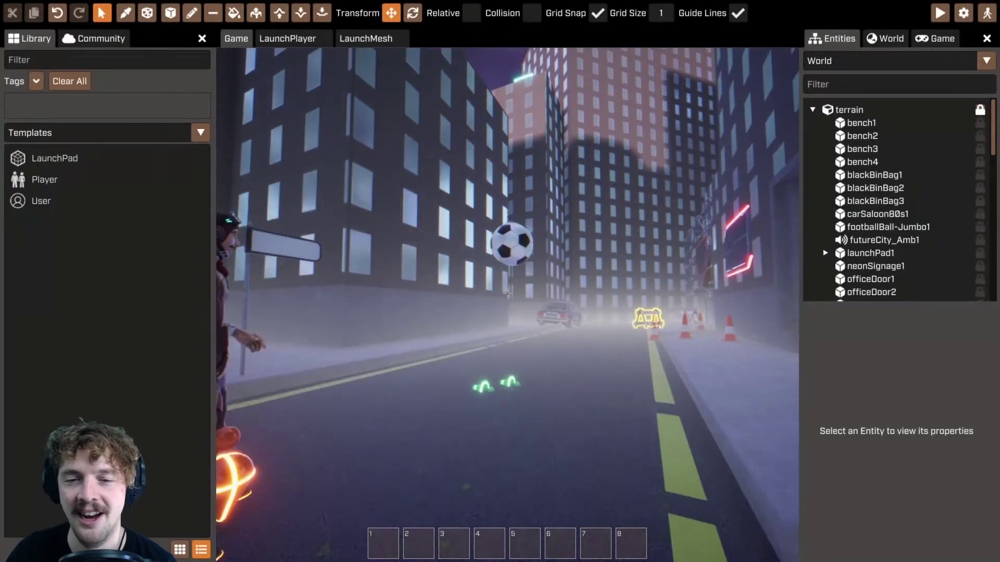
key("e")
key("s")
key("e")
key("w")
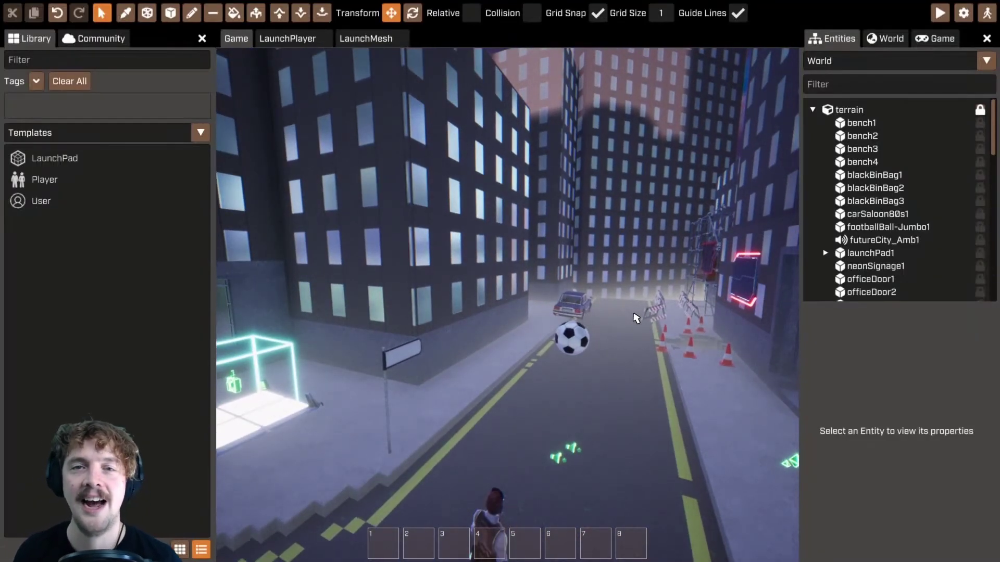